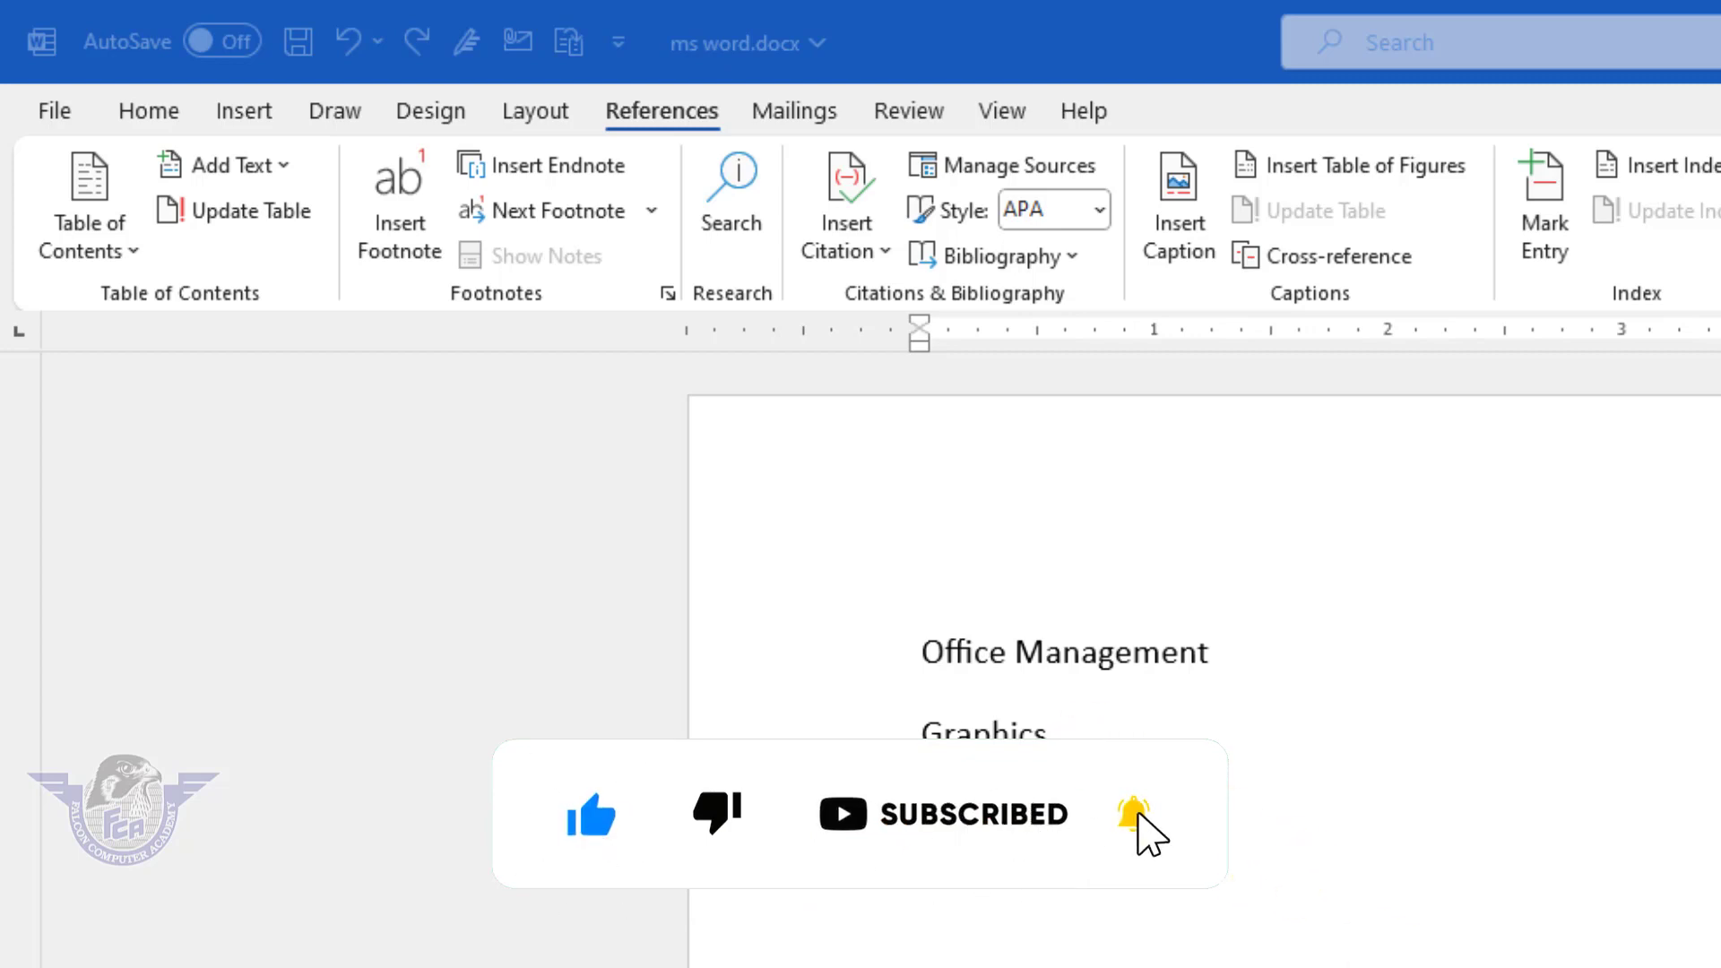
Step: Look through the sample document and follow its Office Management, Graphics and AutoCAD links to their heading pages
scroll(1047, 724, down, 20)
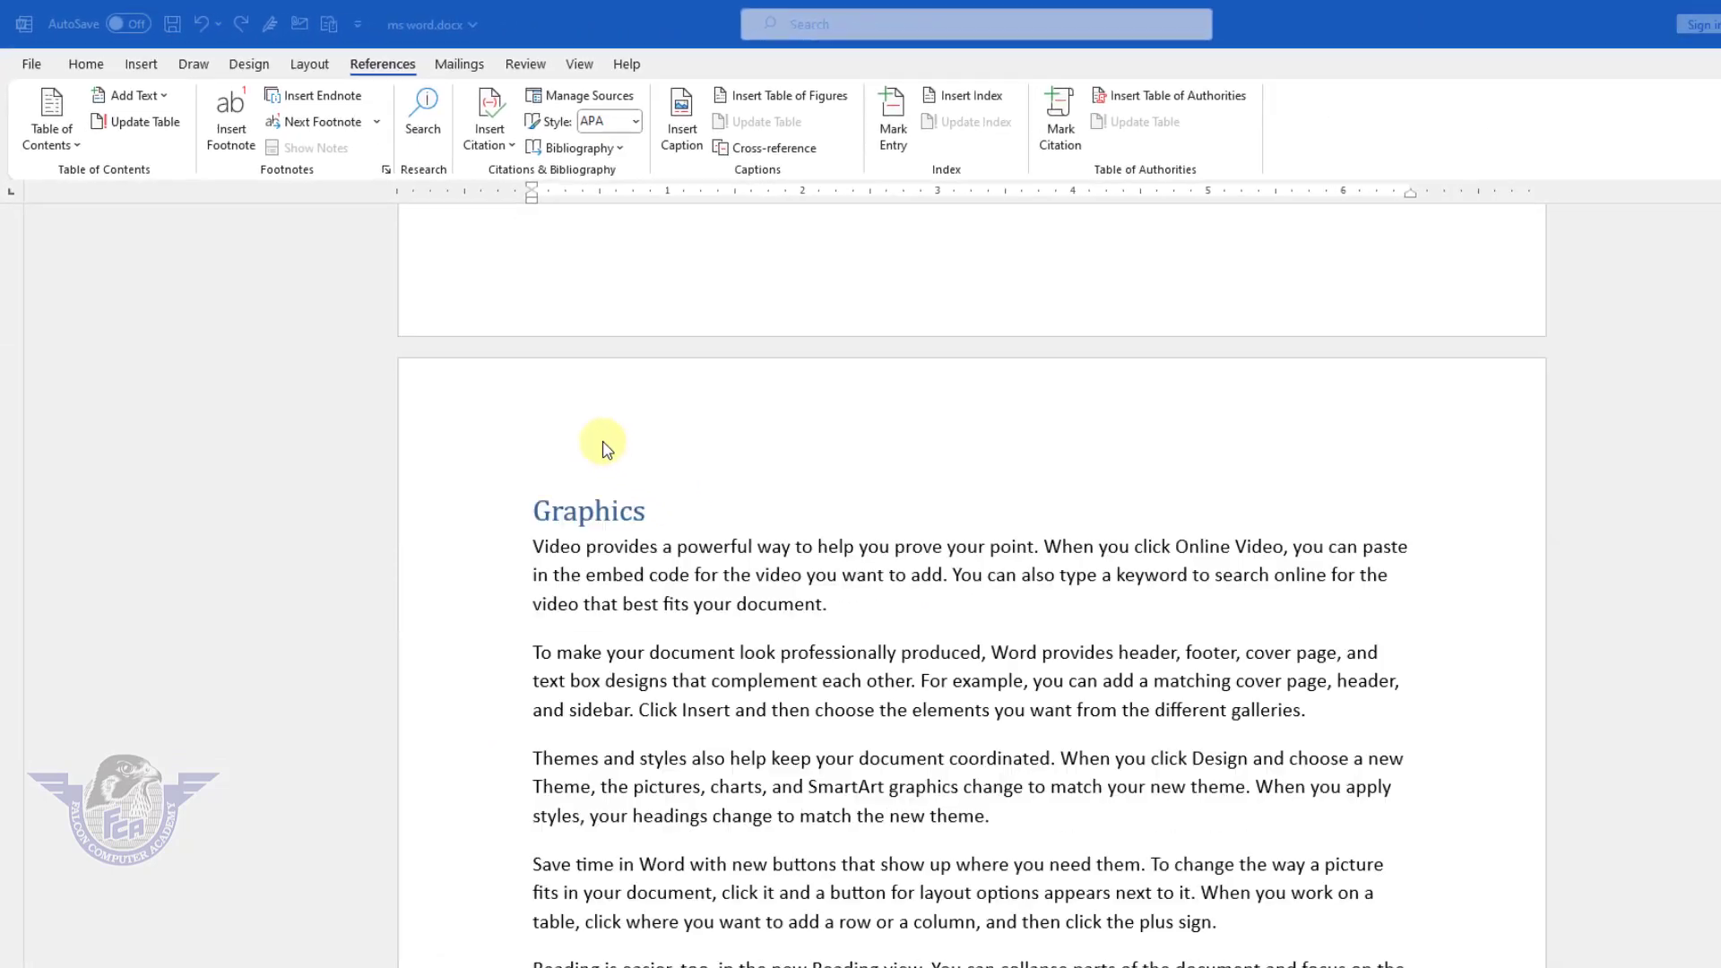
scroll(602, 443, down, 12)
scroll(589, 317, up, 4)
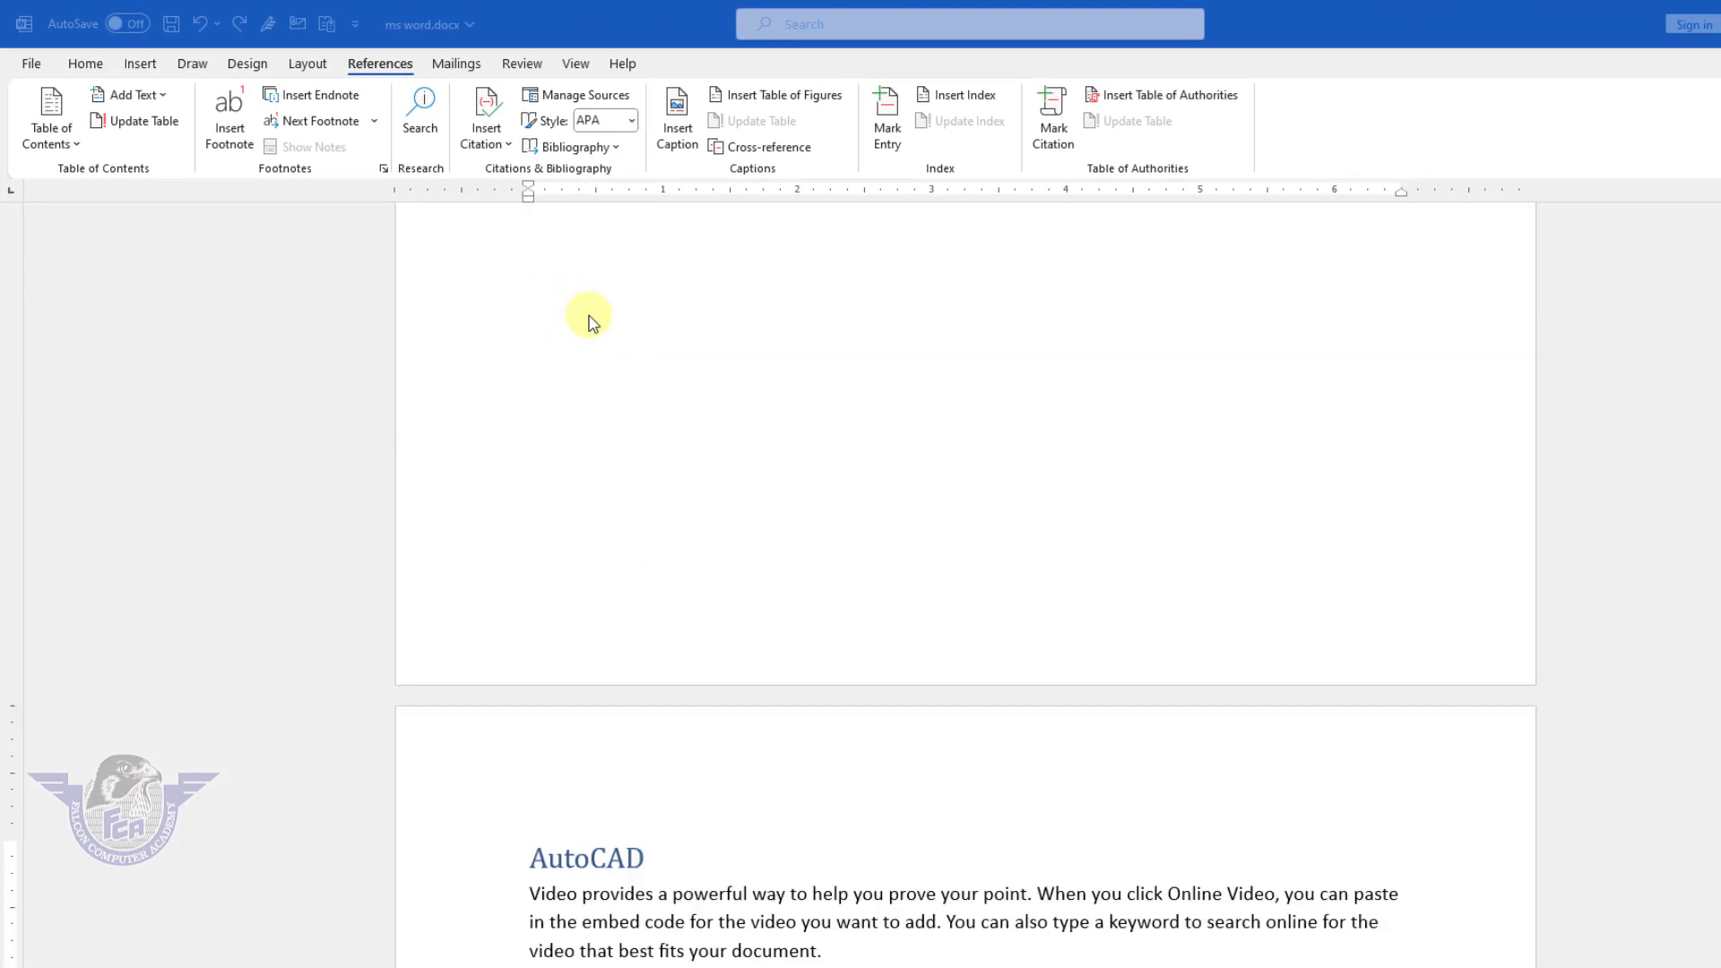
scroll(591, 321, up, 10)
scroll(627, 442, down, 6)
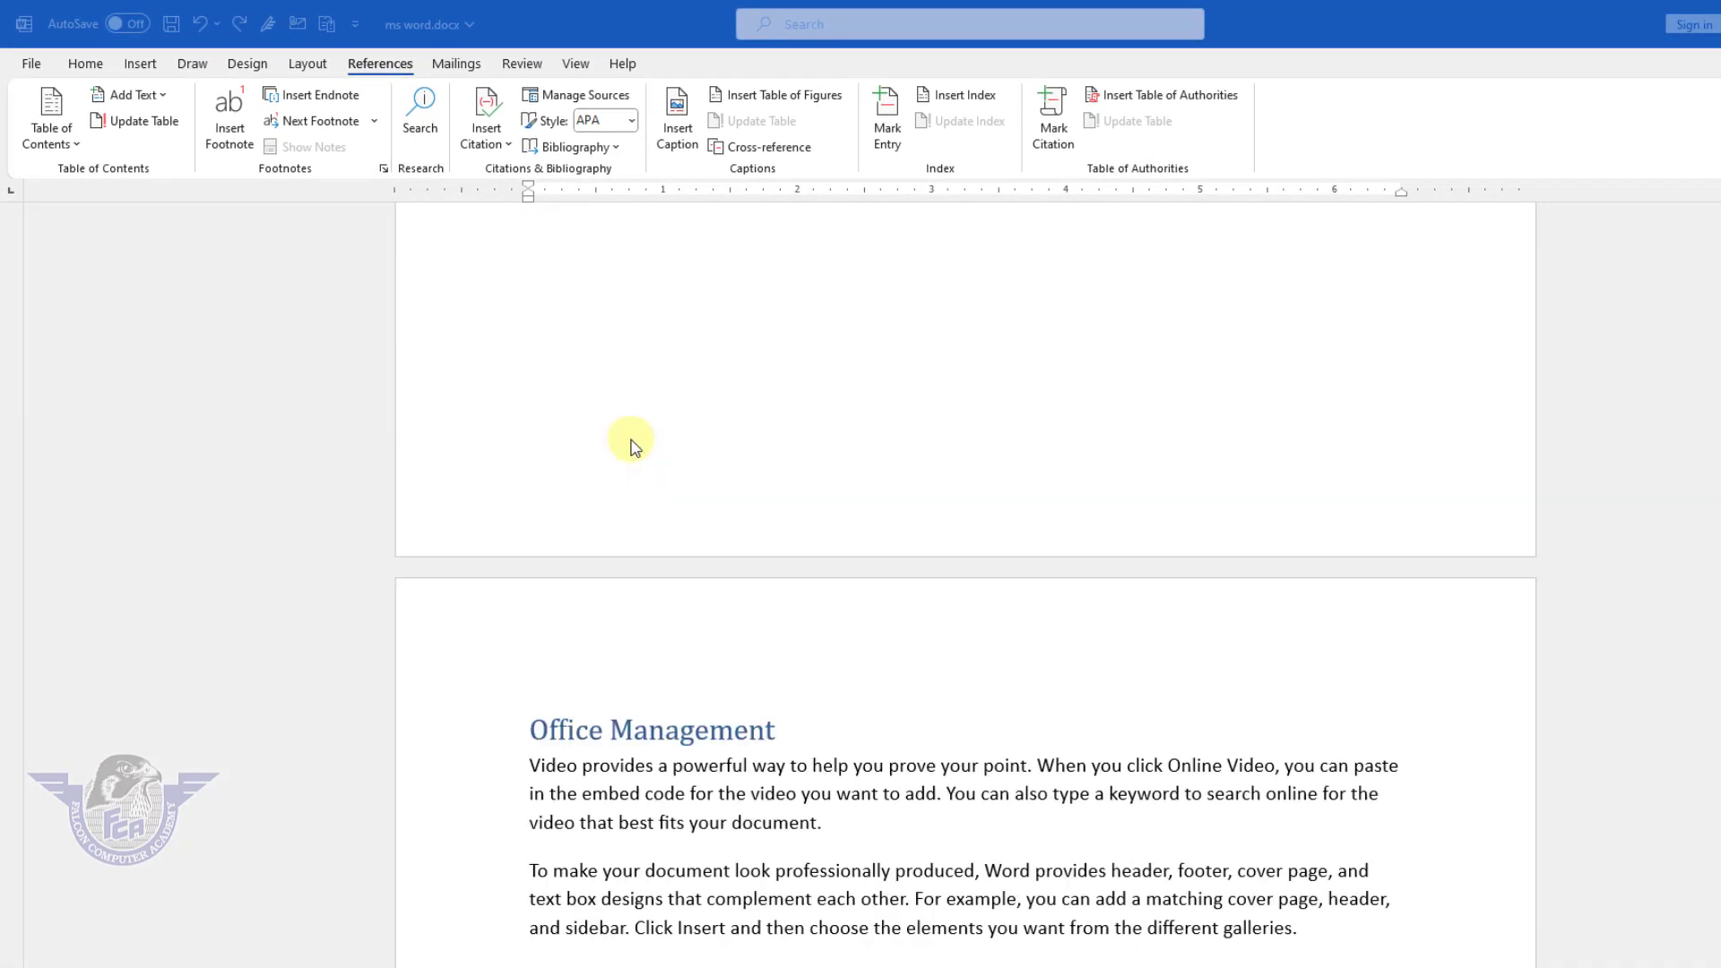
scroll(647, 691, up, 10)
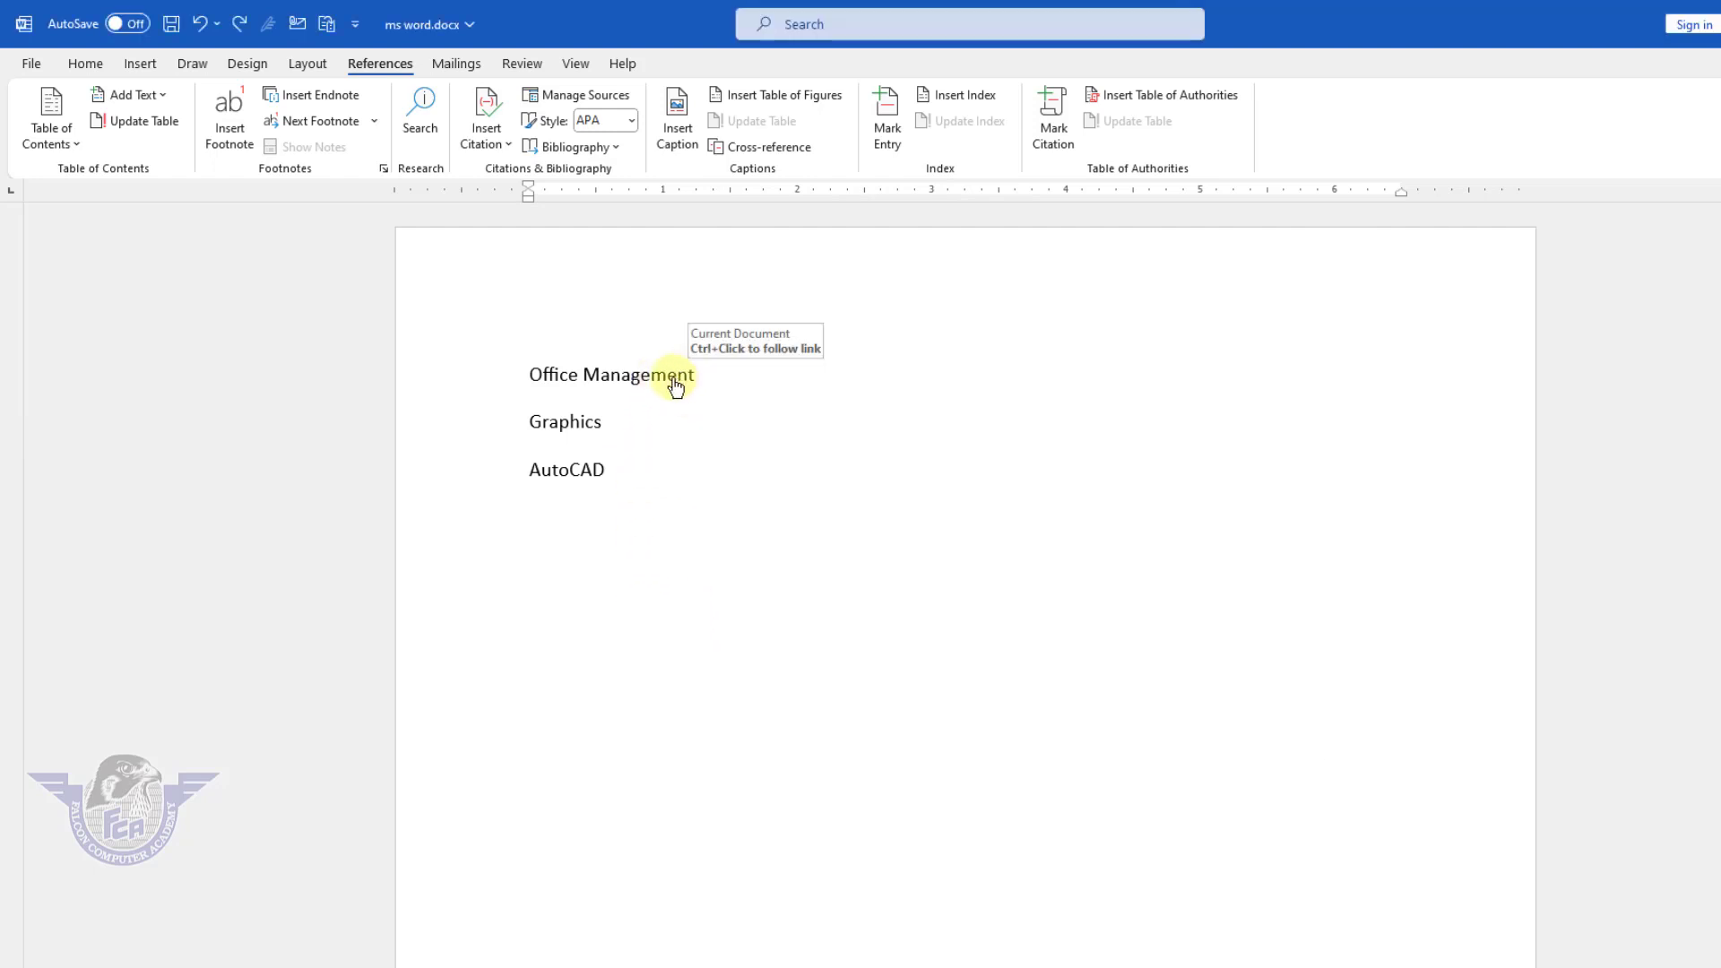
ctrl+click(675, 385)
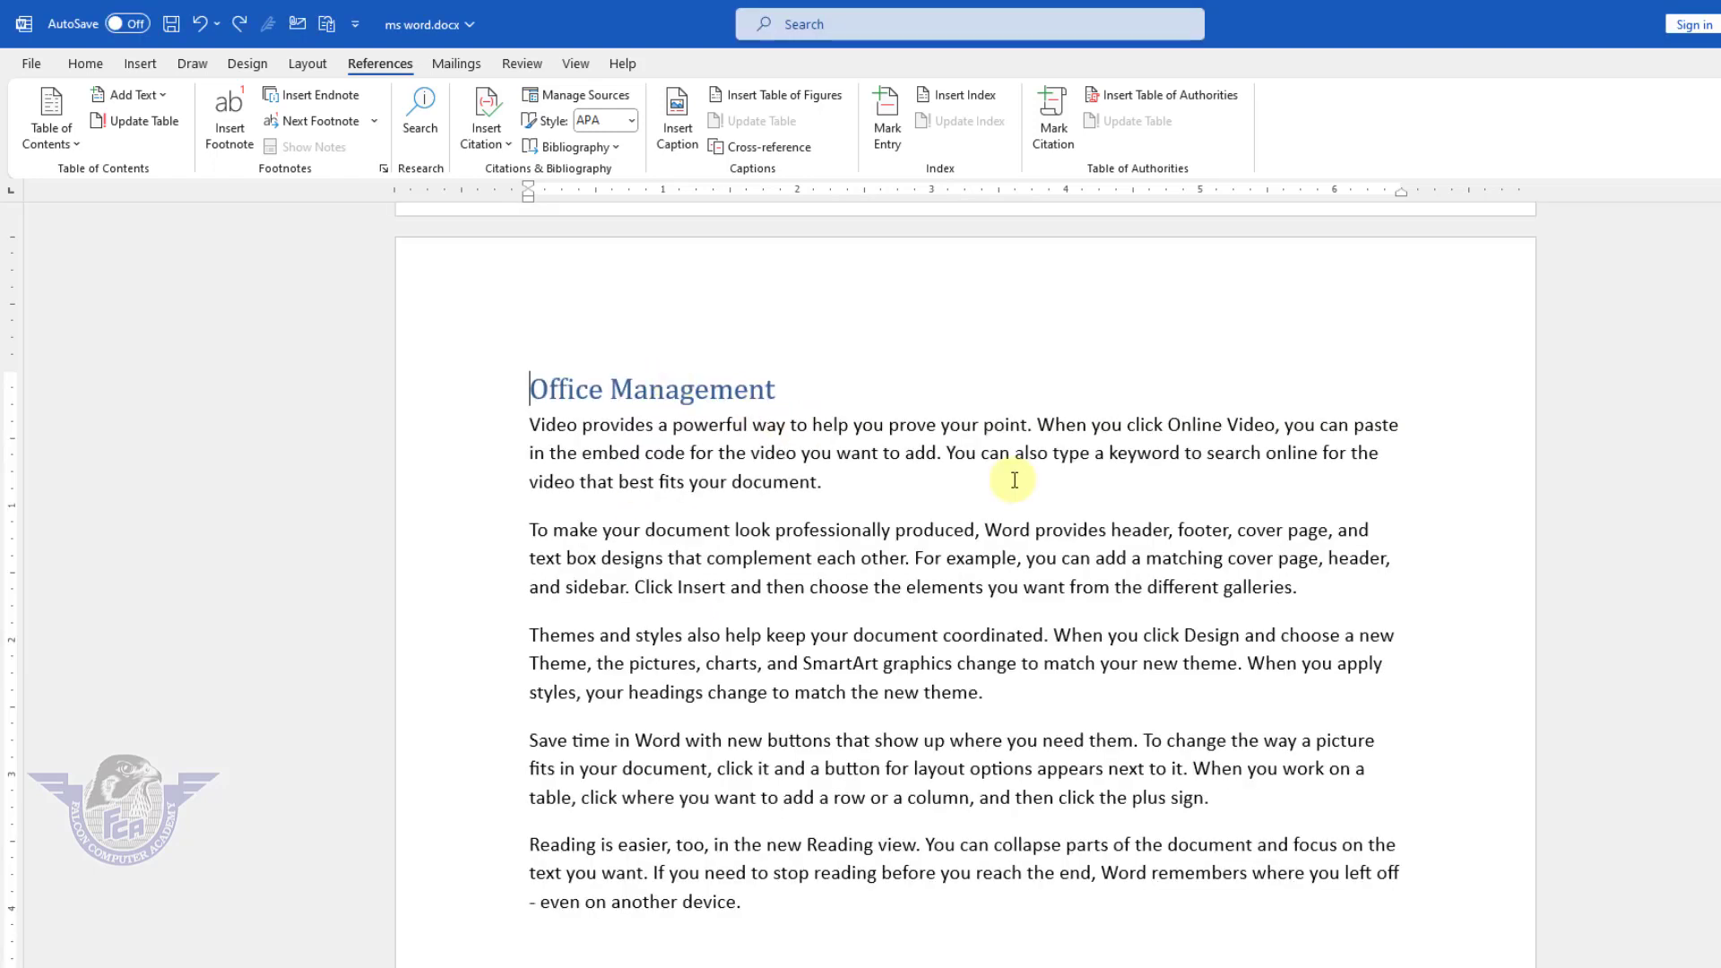
key(alt+Left)
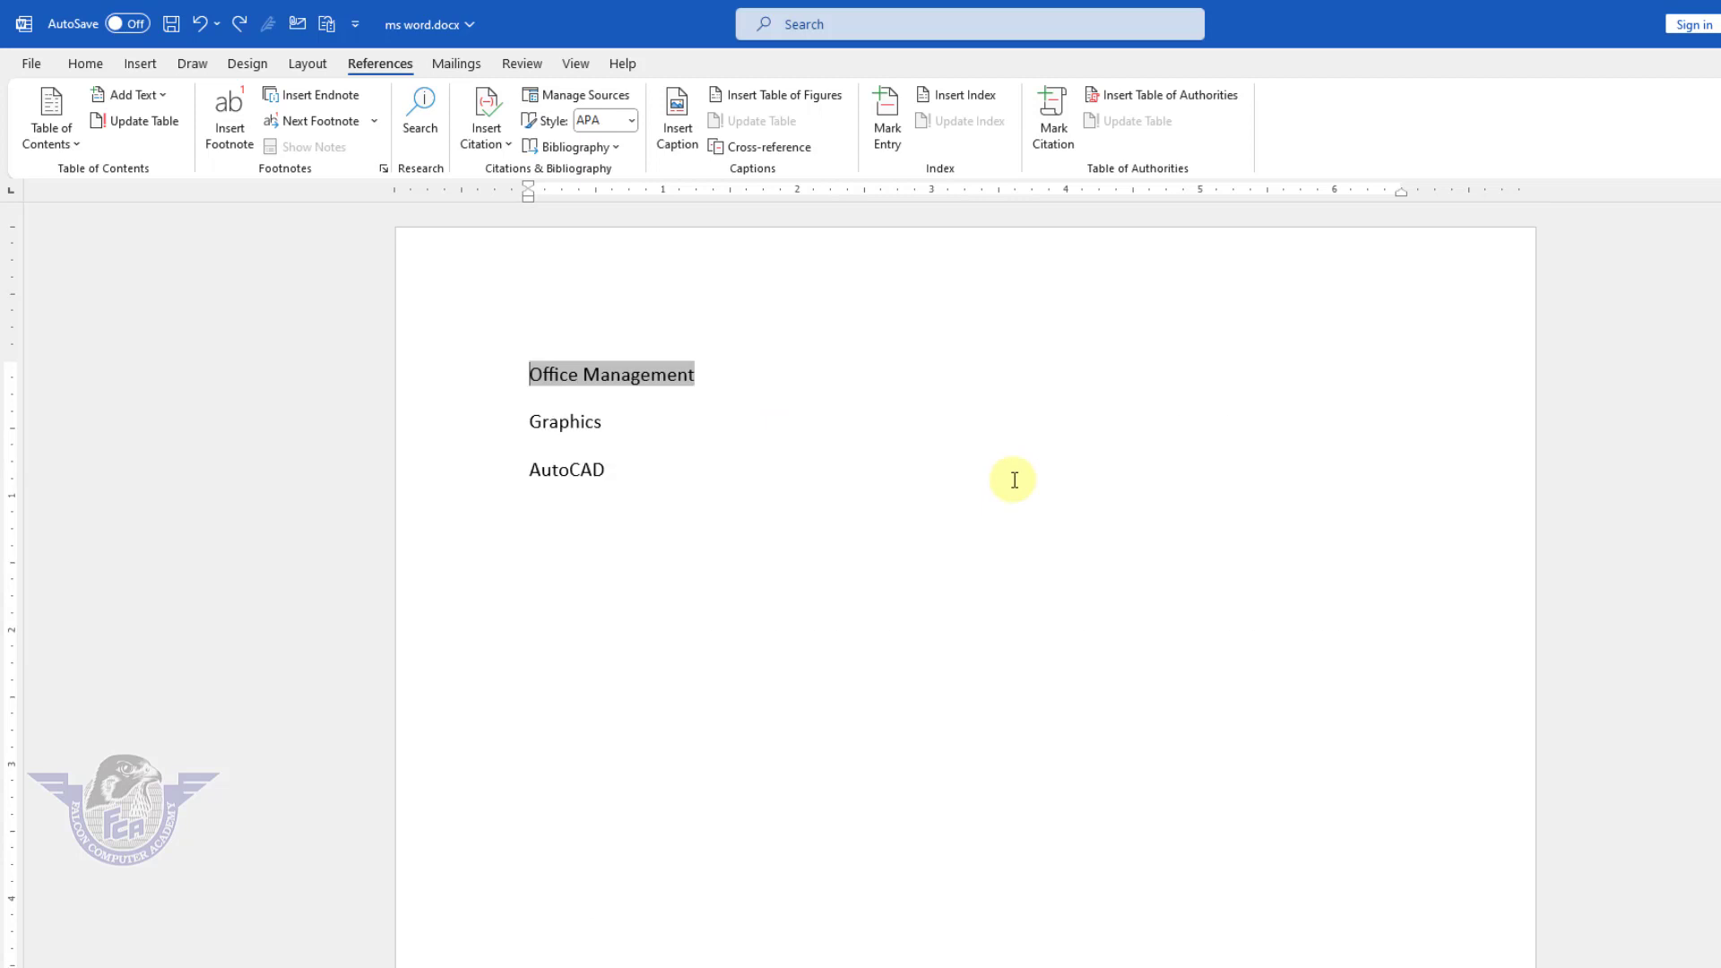
ctrl+click(578, 434)
key(alt+Left)
ctrl+click(564, 469)
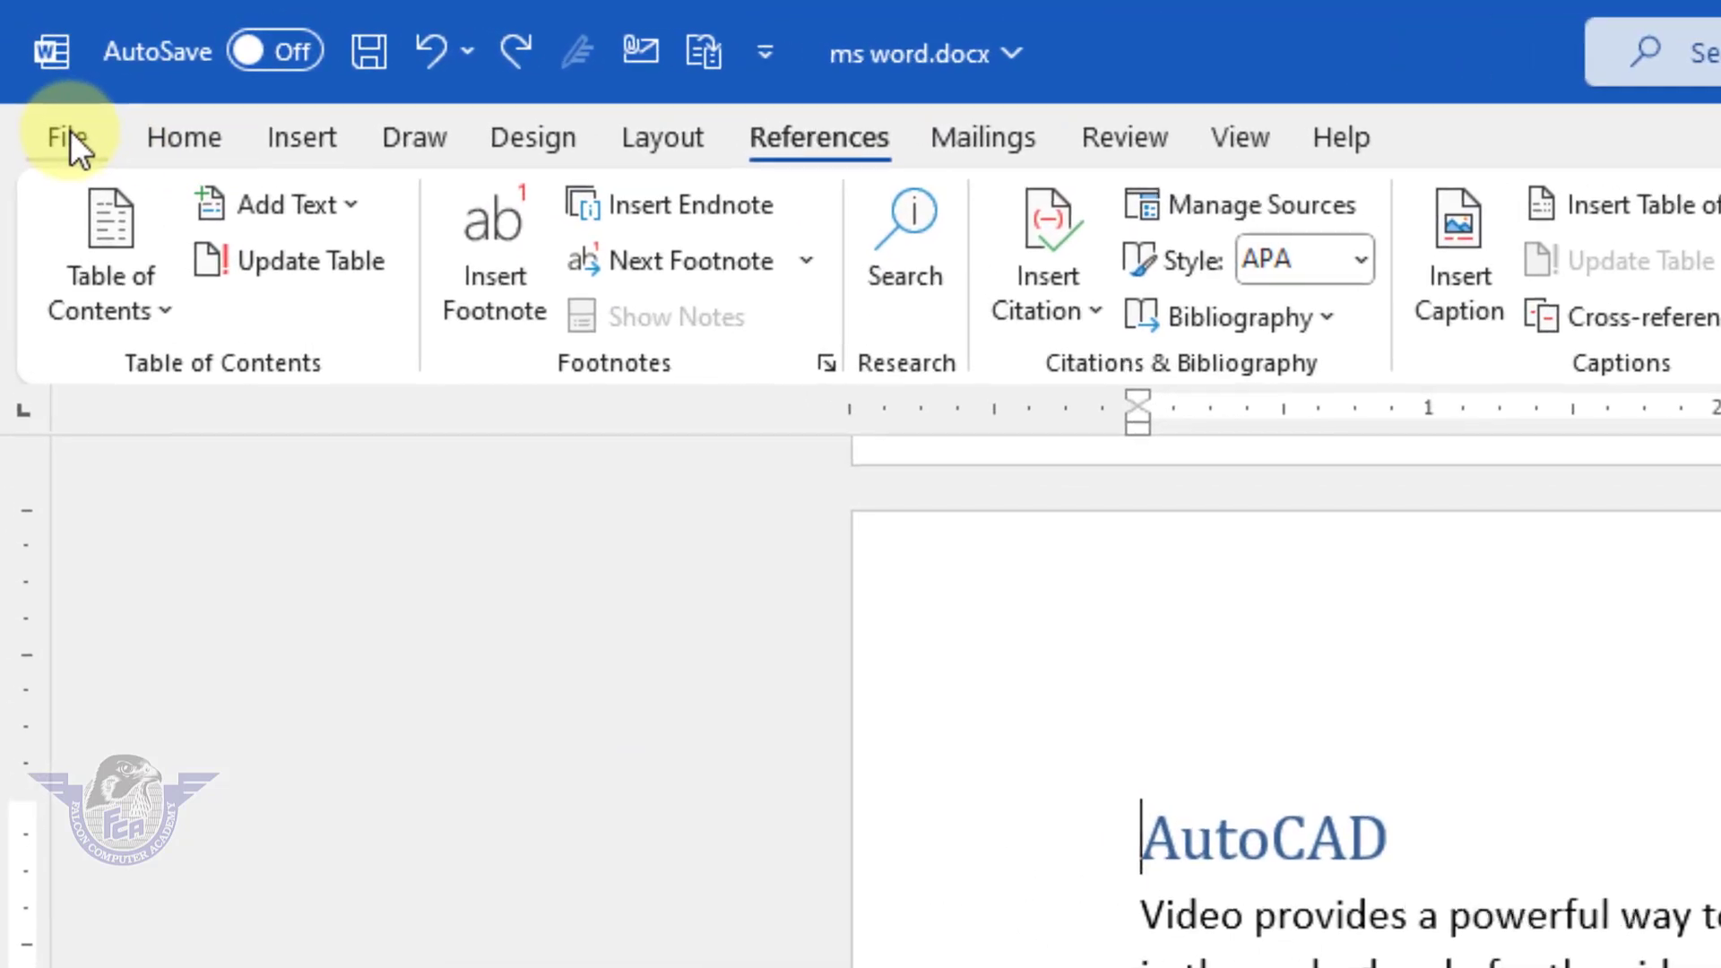
Step: Create a new blank document
click(32, 63)
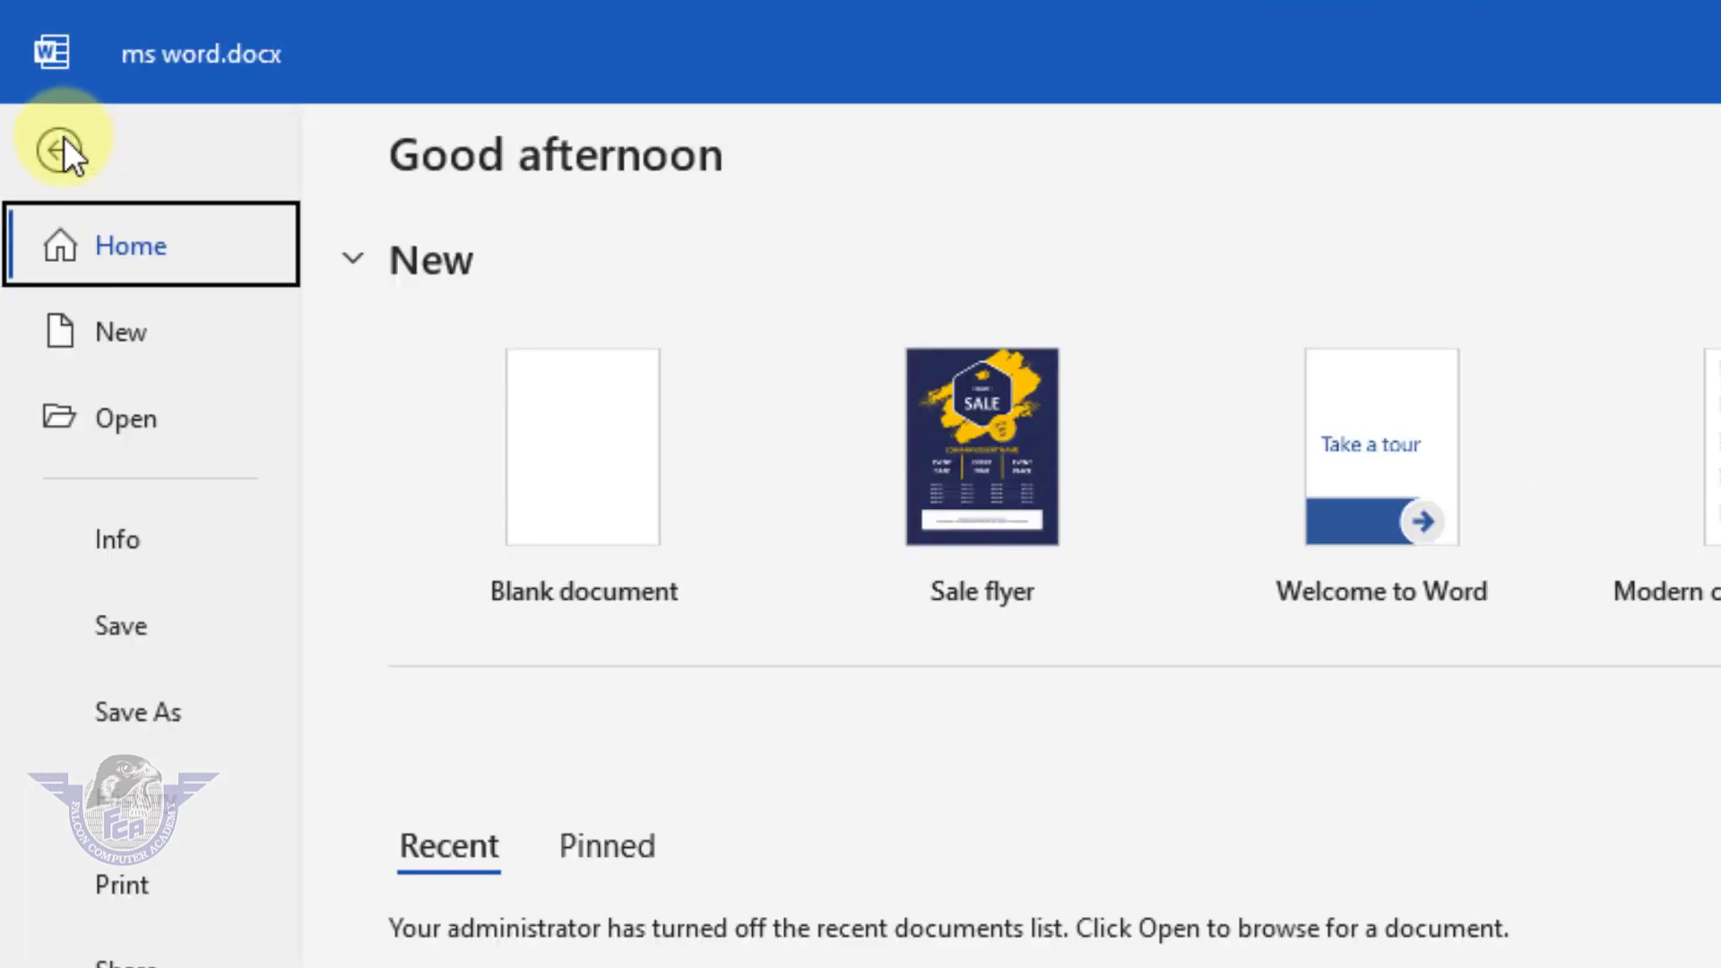
click(143, 337)
click(594, 517)
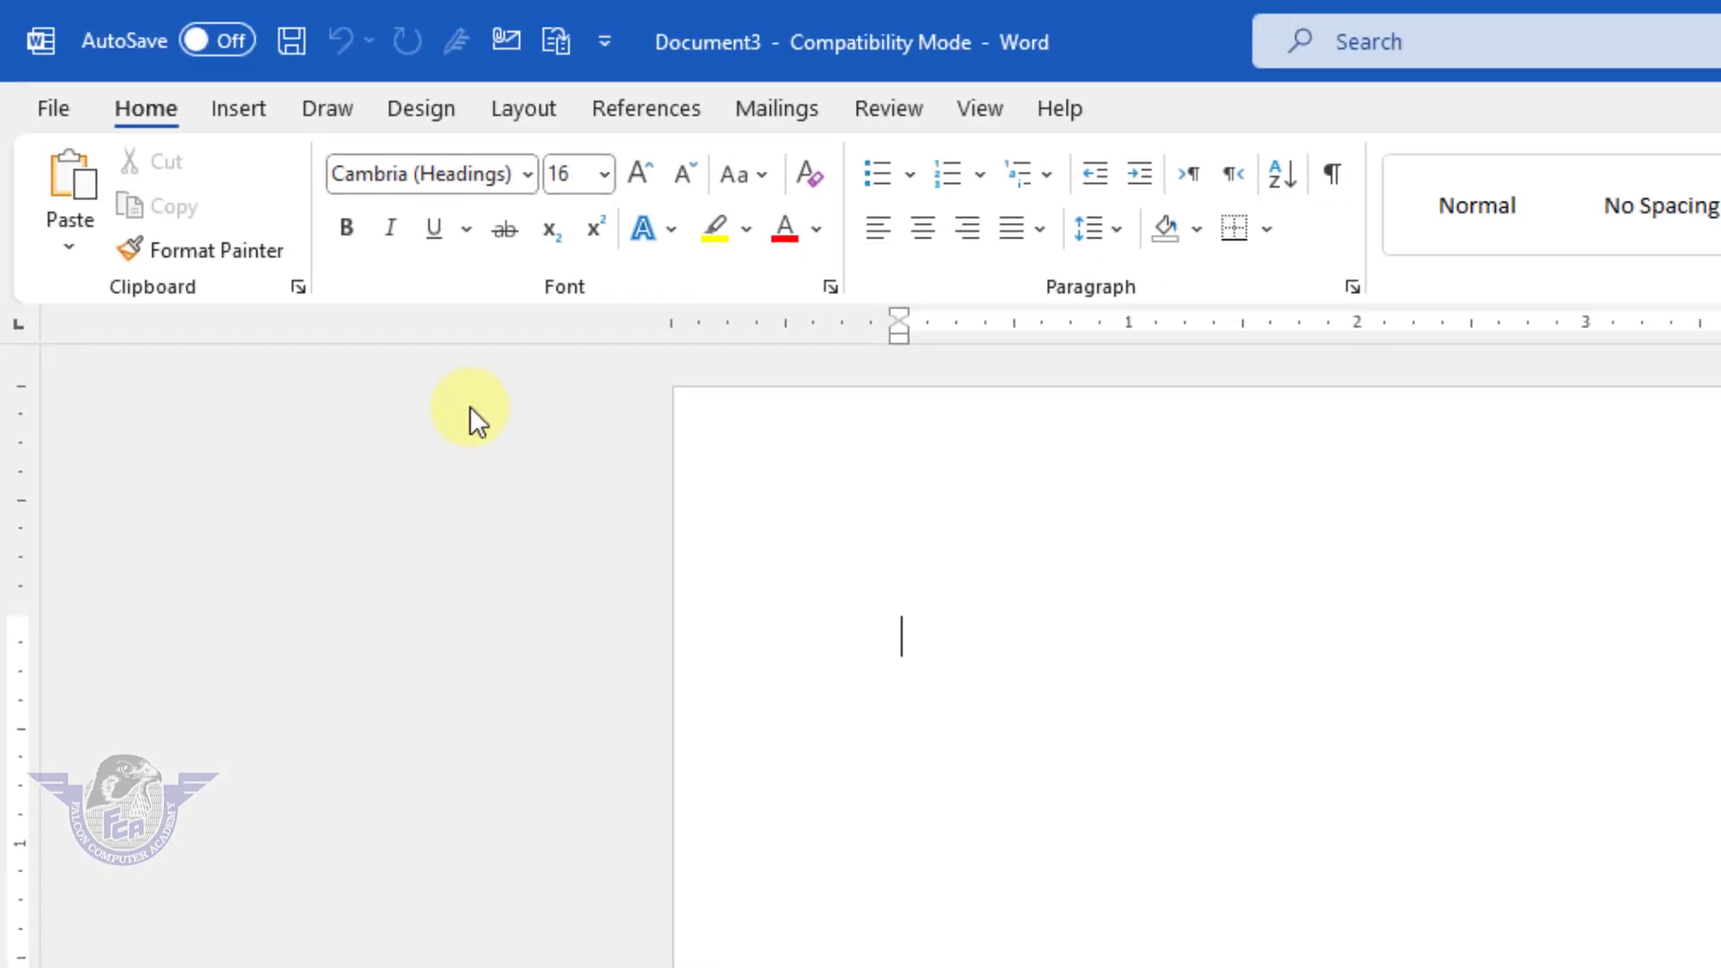
Step: Save the new document in the Documents folder under the file name Heading
click(45, 81)
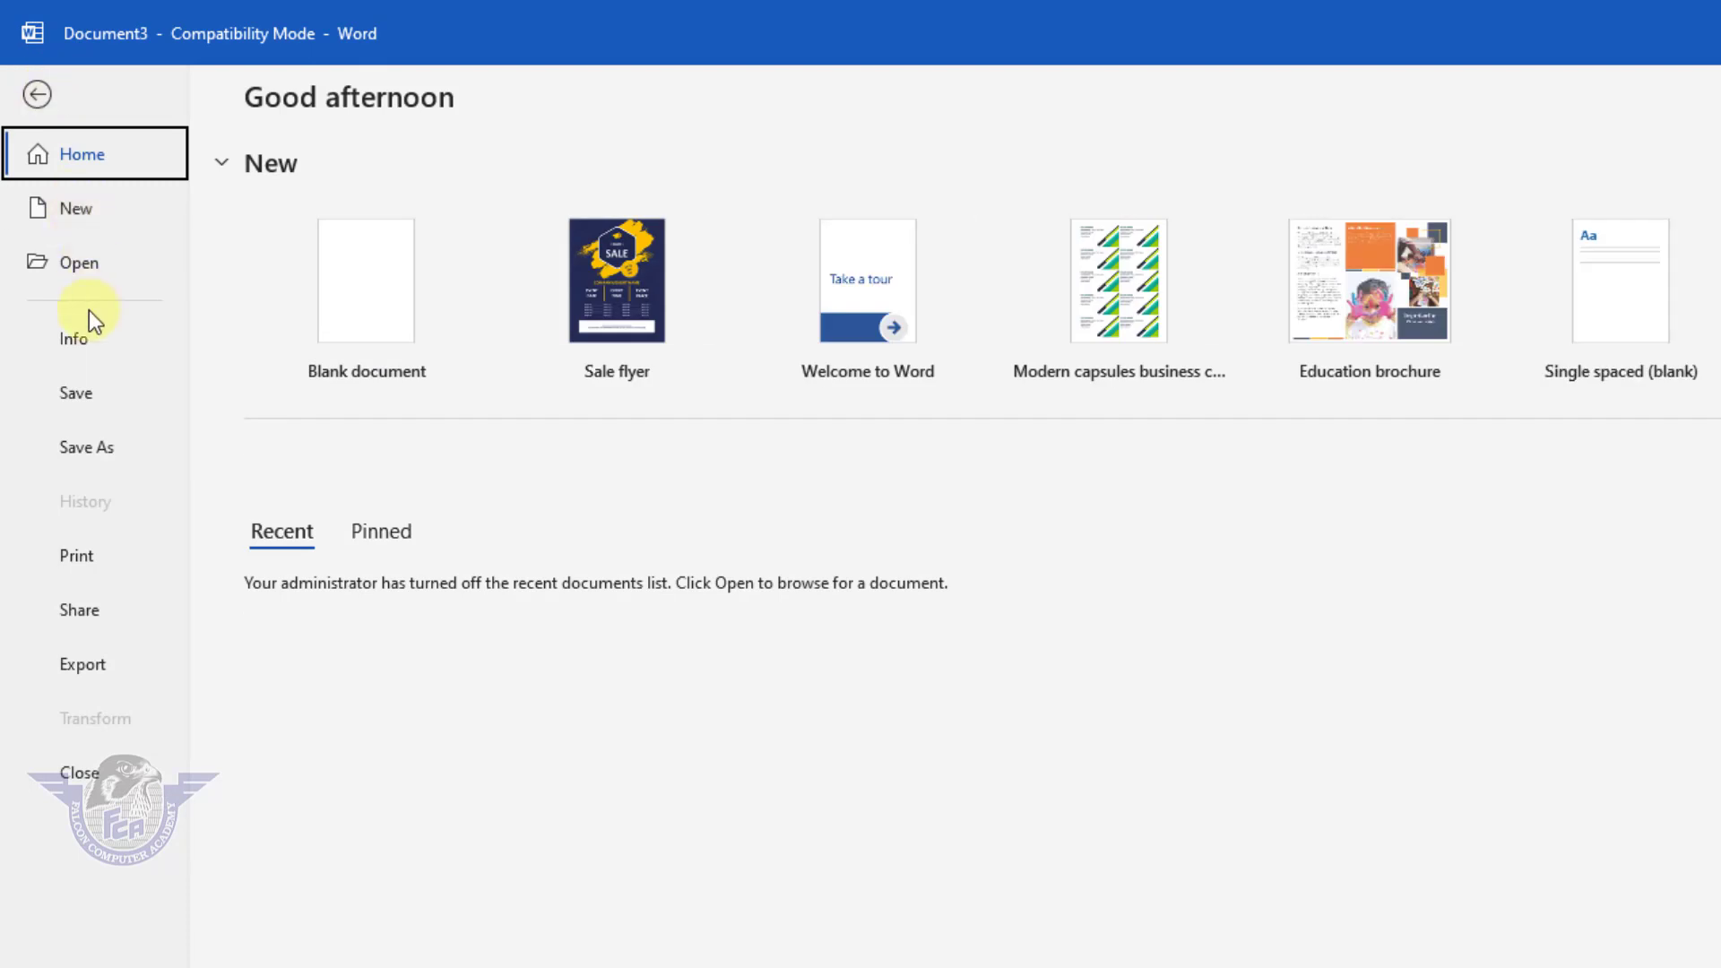
click(77, 392)
click(444, 524)
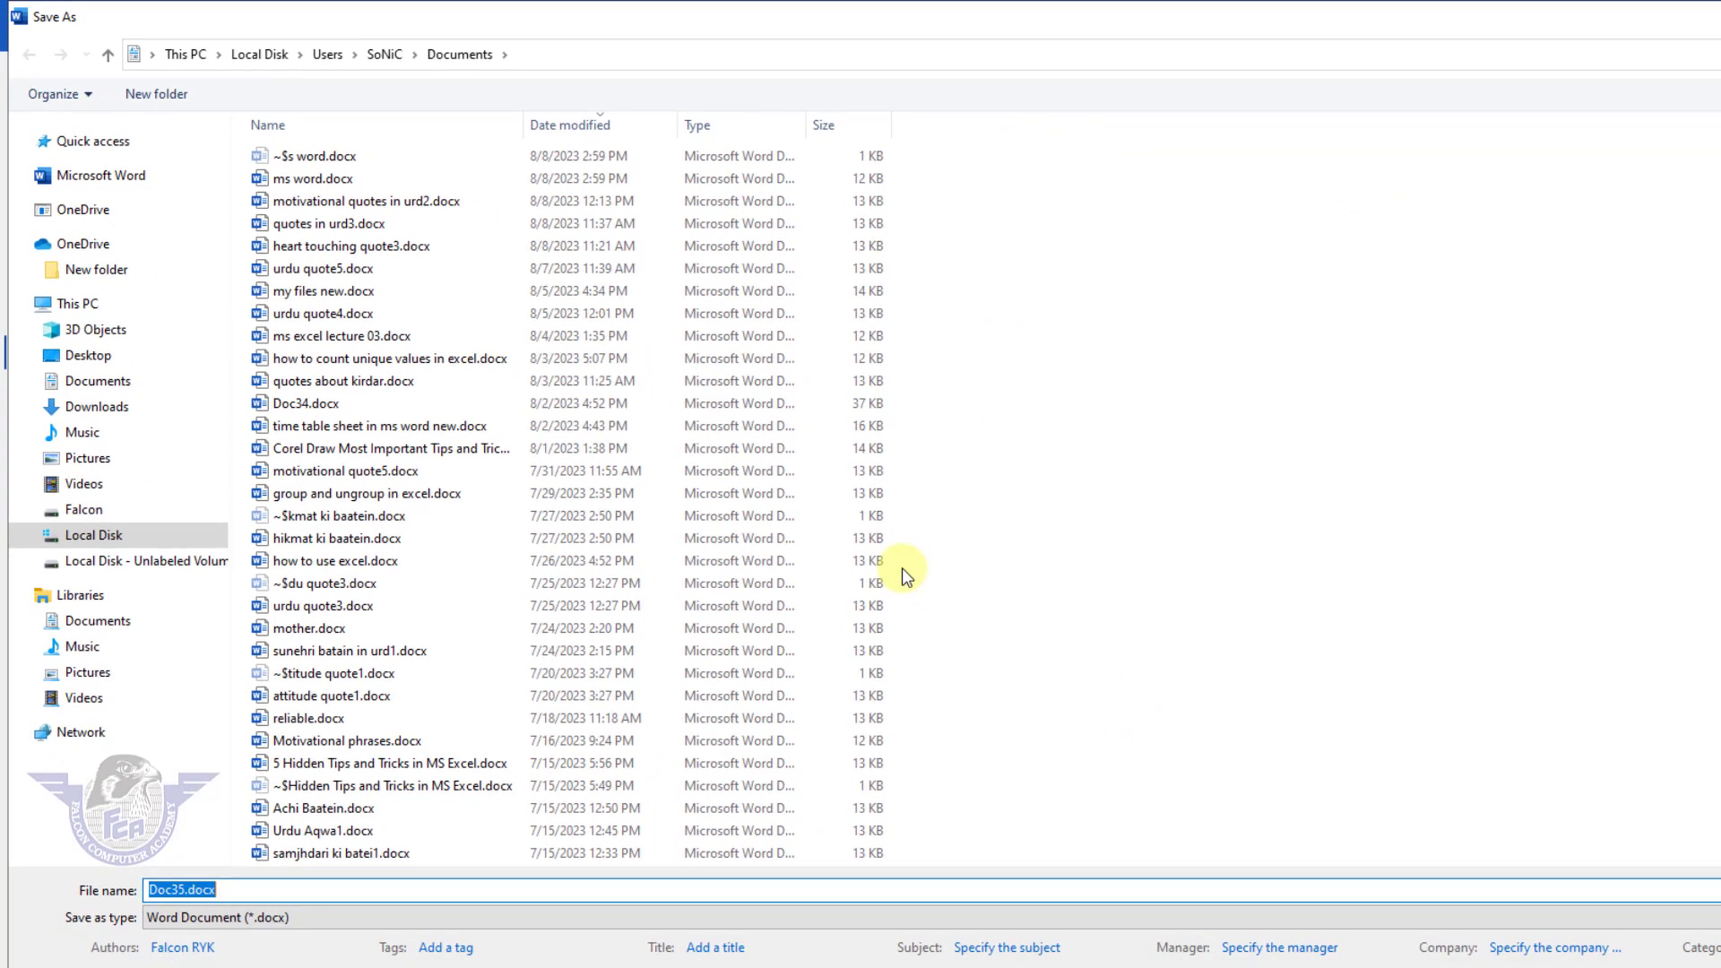
text(Heading)
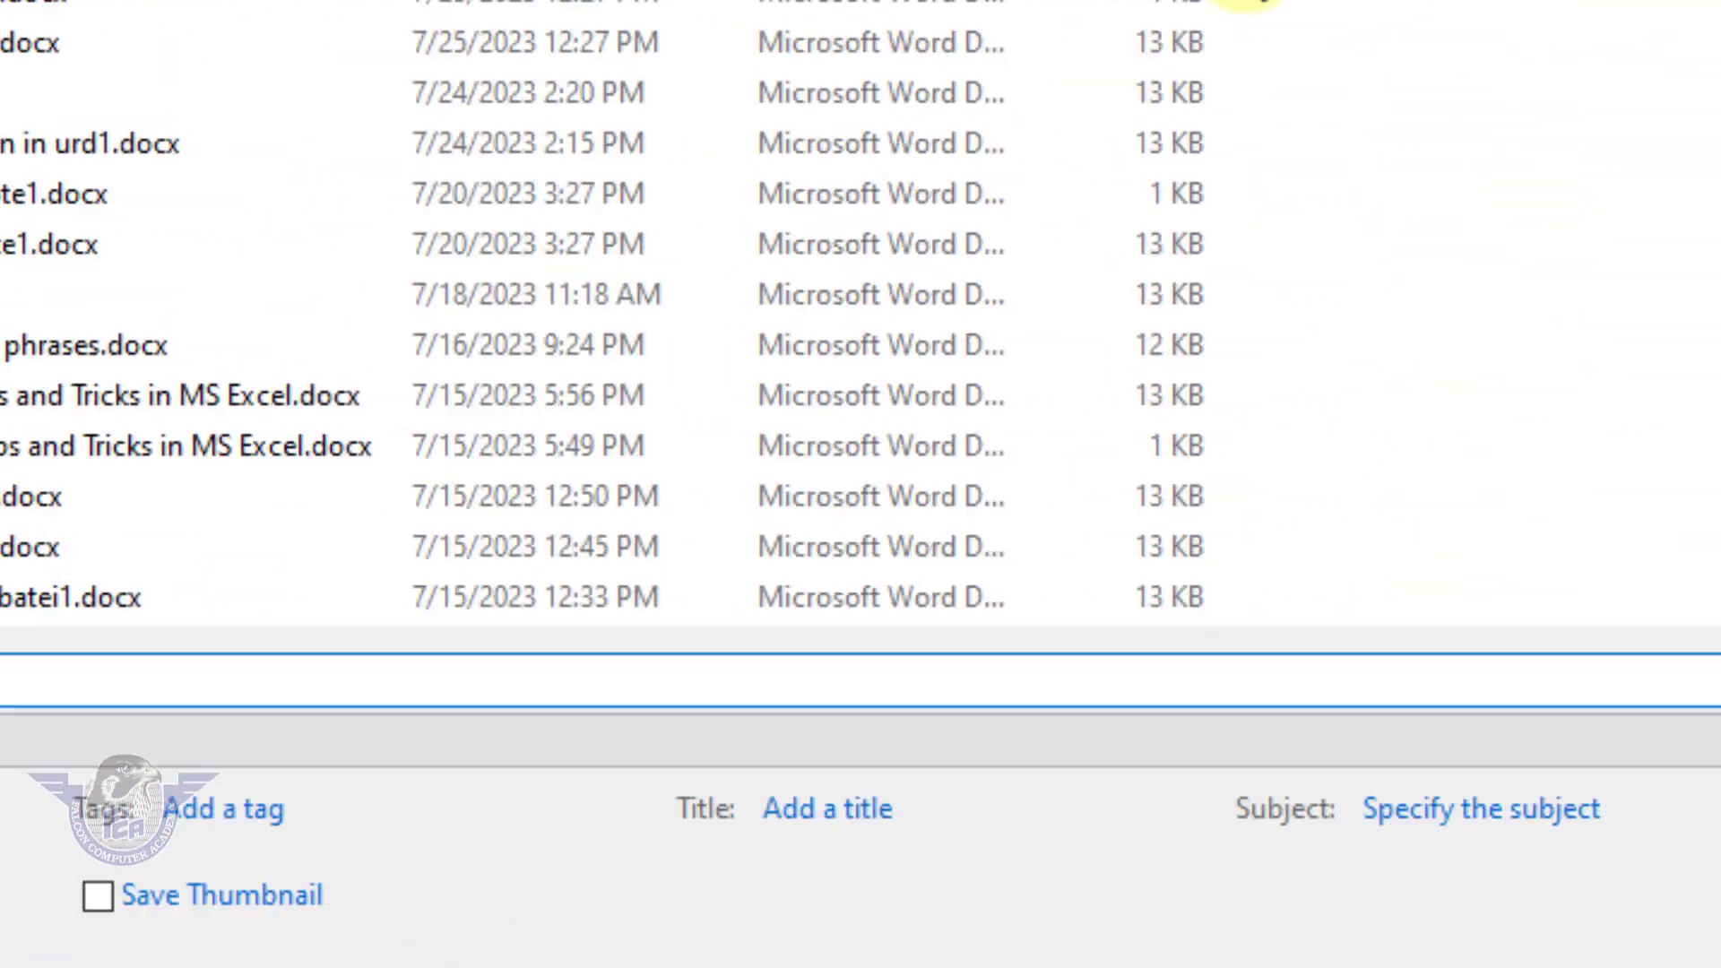
key(Return)
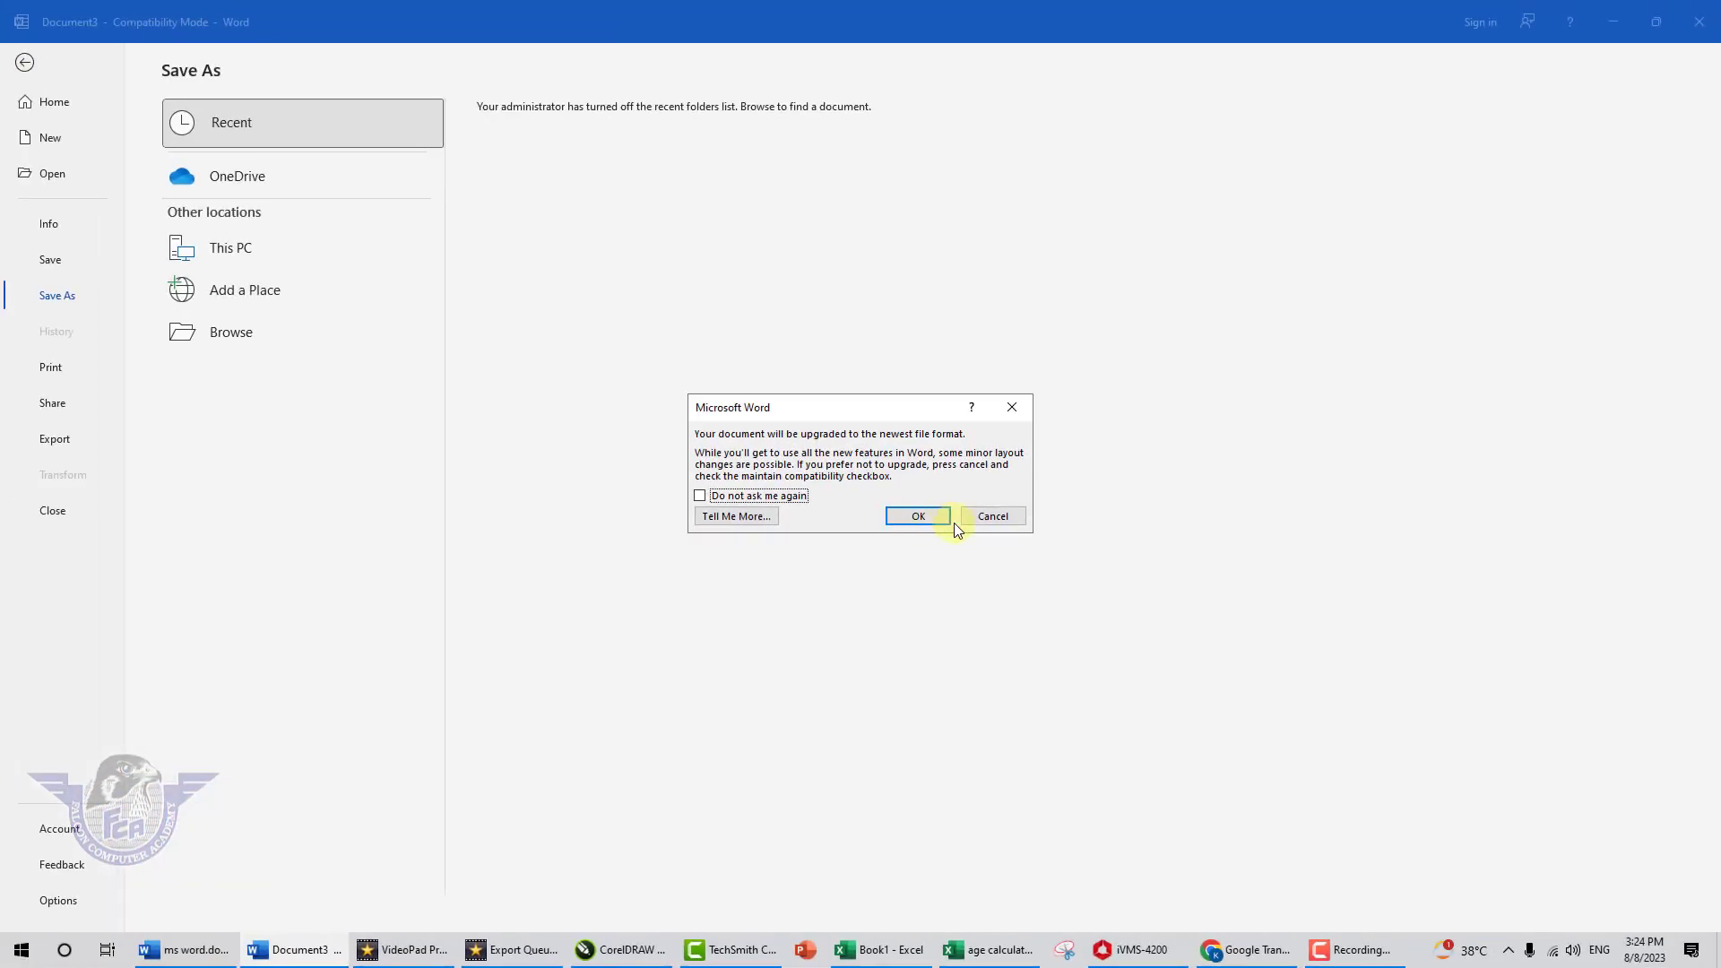
Step: Insert a page break and fill the second page with the line "Office Management" followed by sample text from =rand()
click(487, 272)
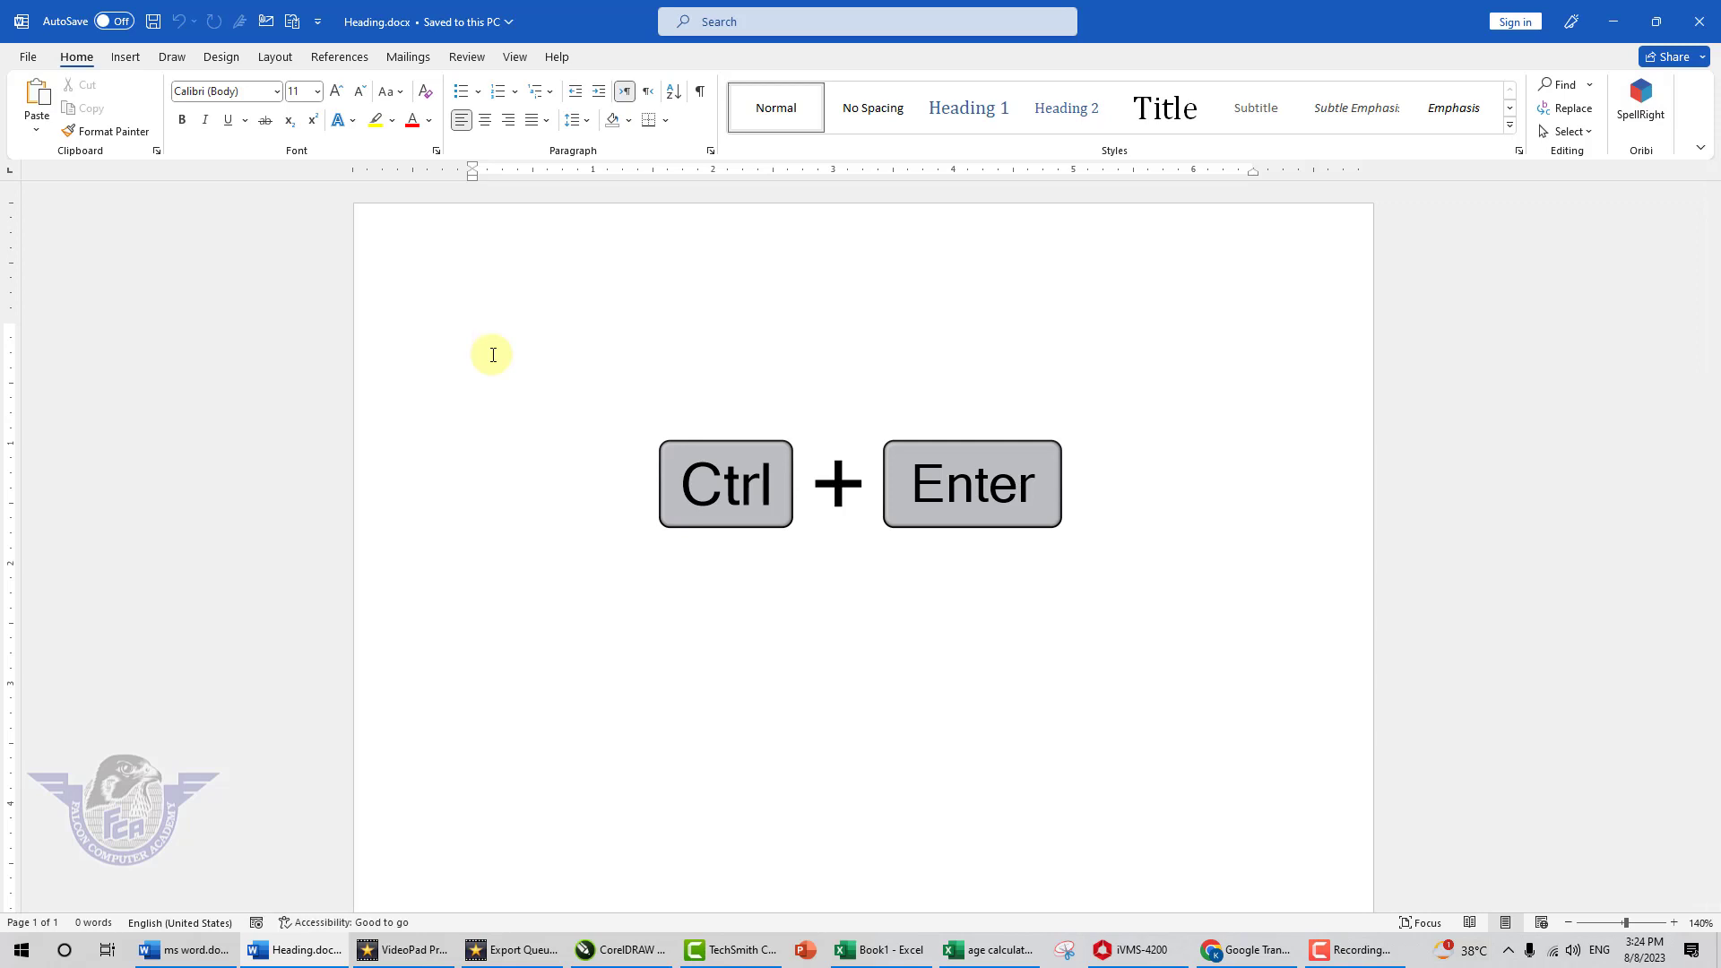
key(ctrl+Return)
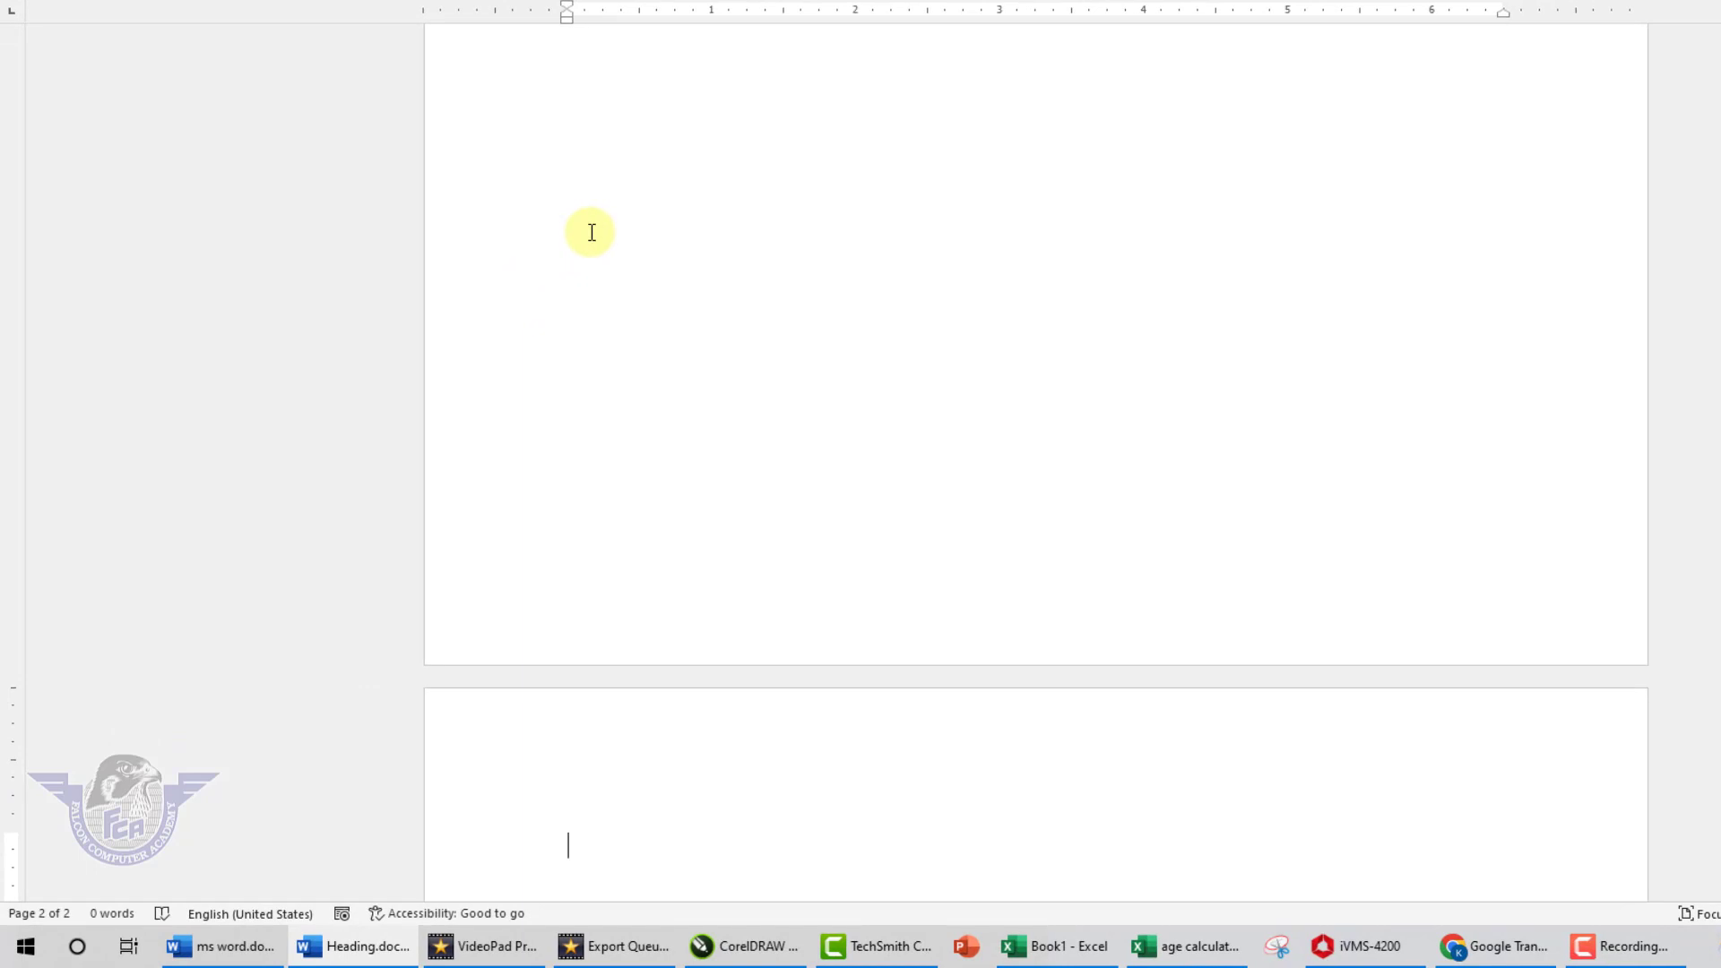
text(Office Management)
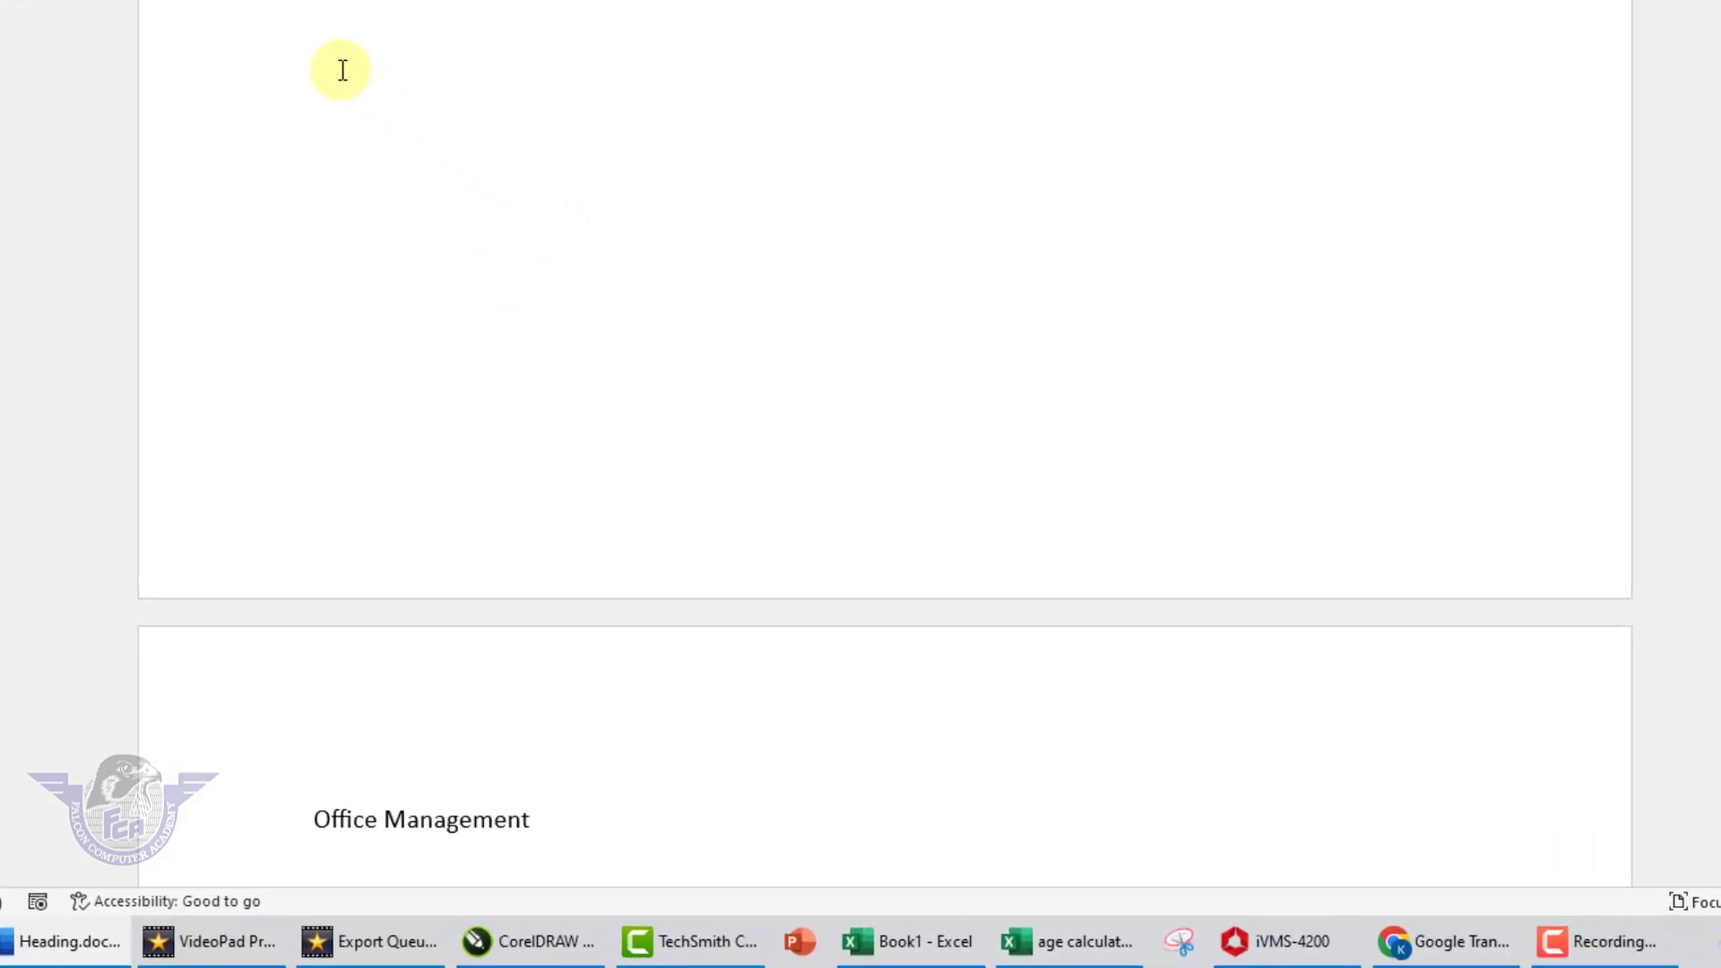
key(Return)
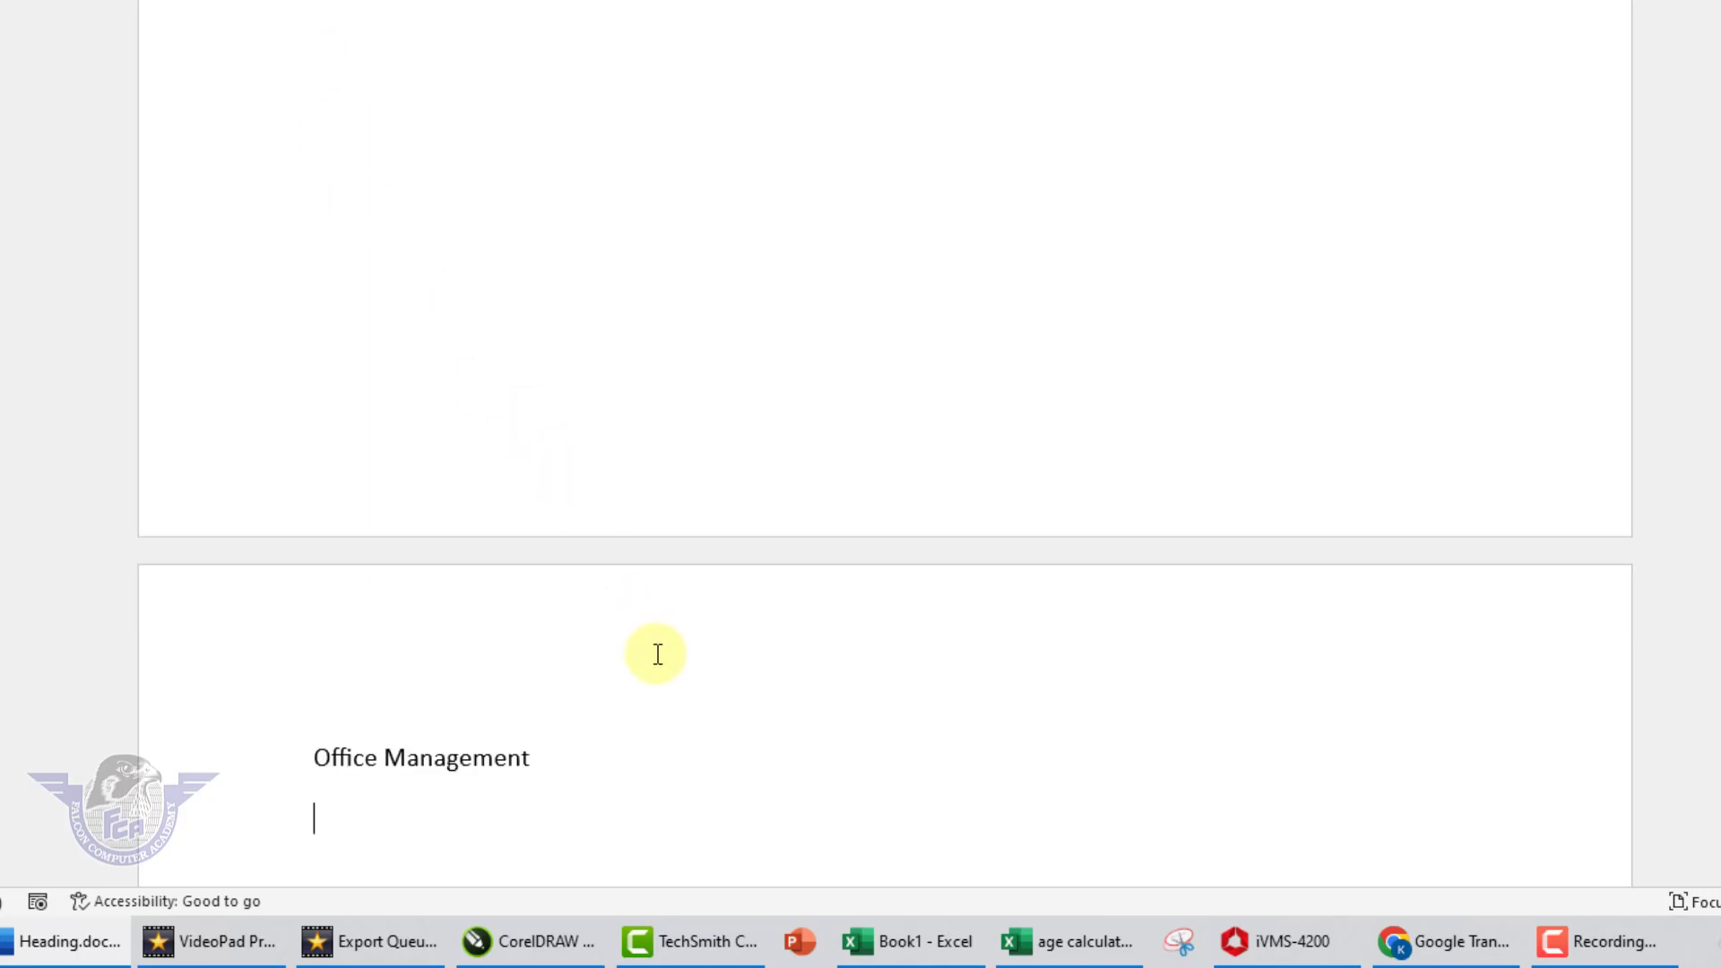
text(=rand()
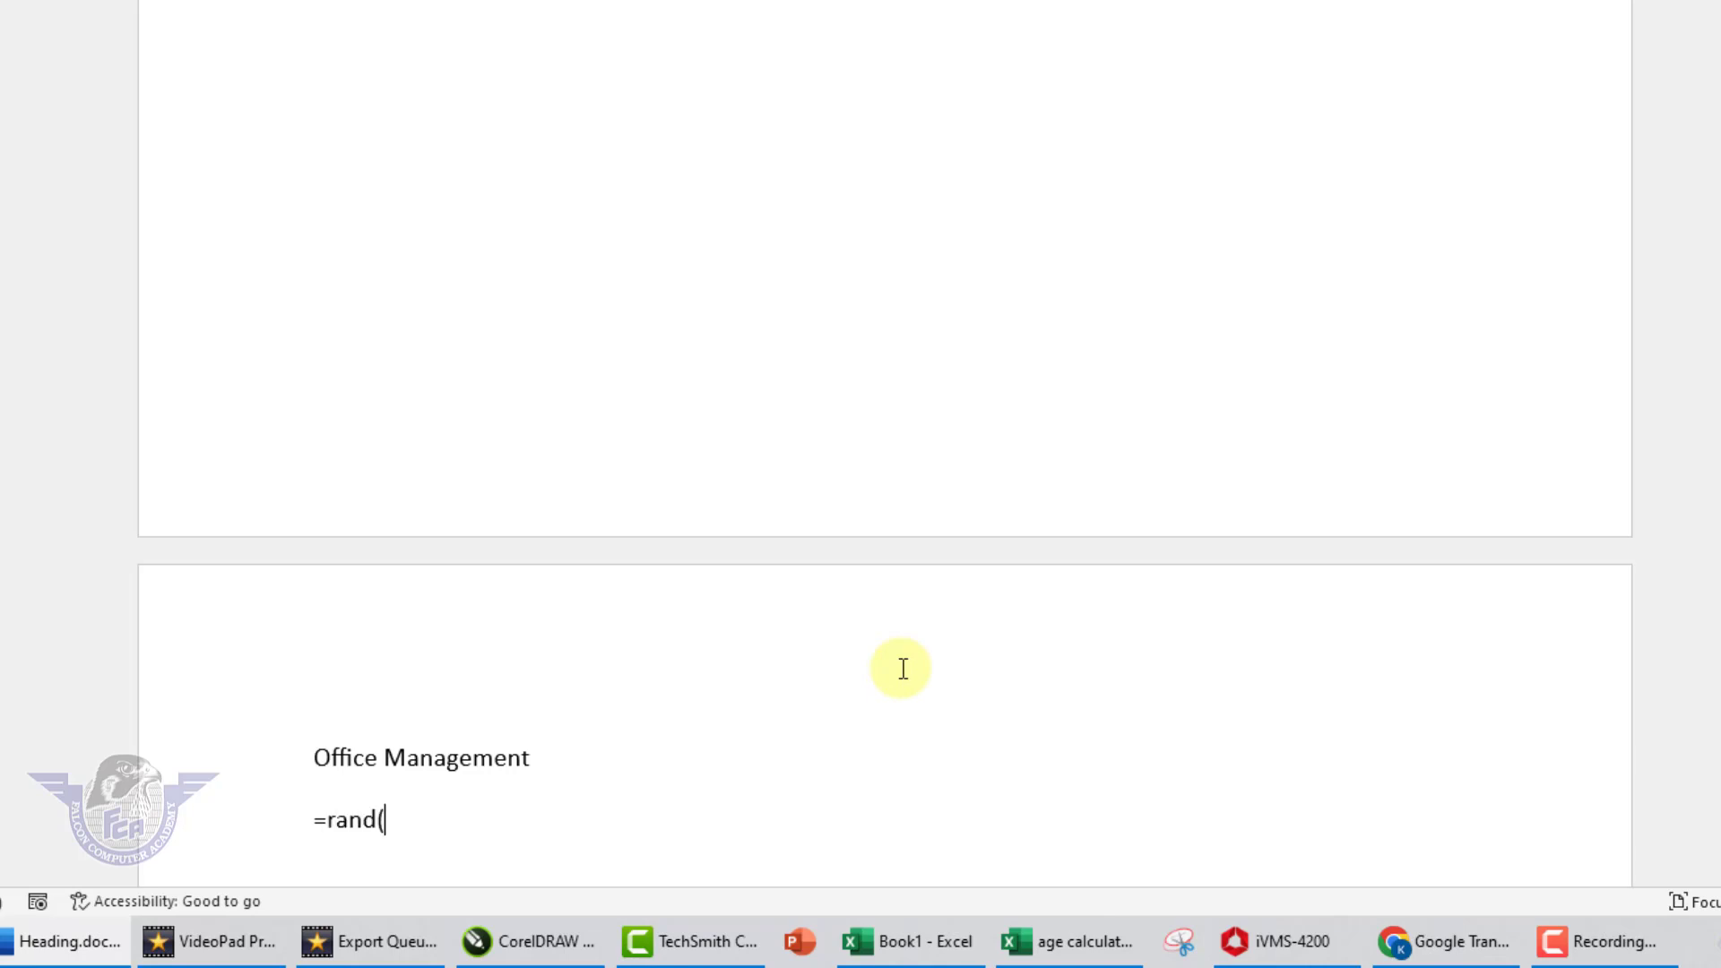
text())
key(Return)
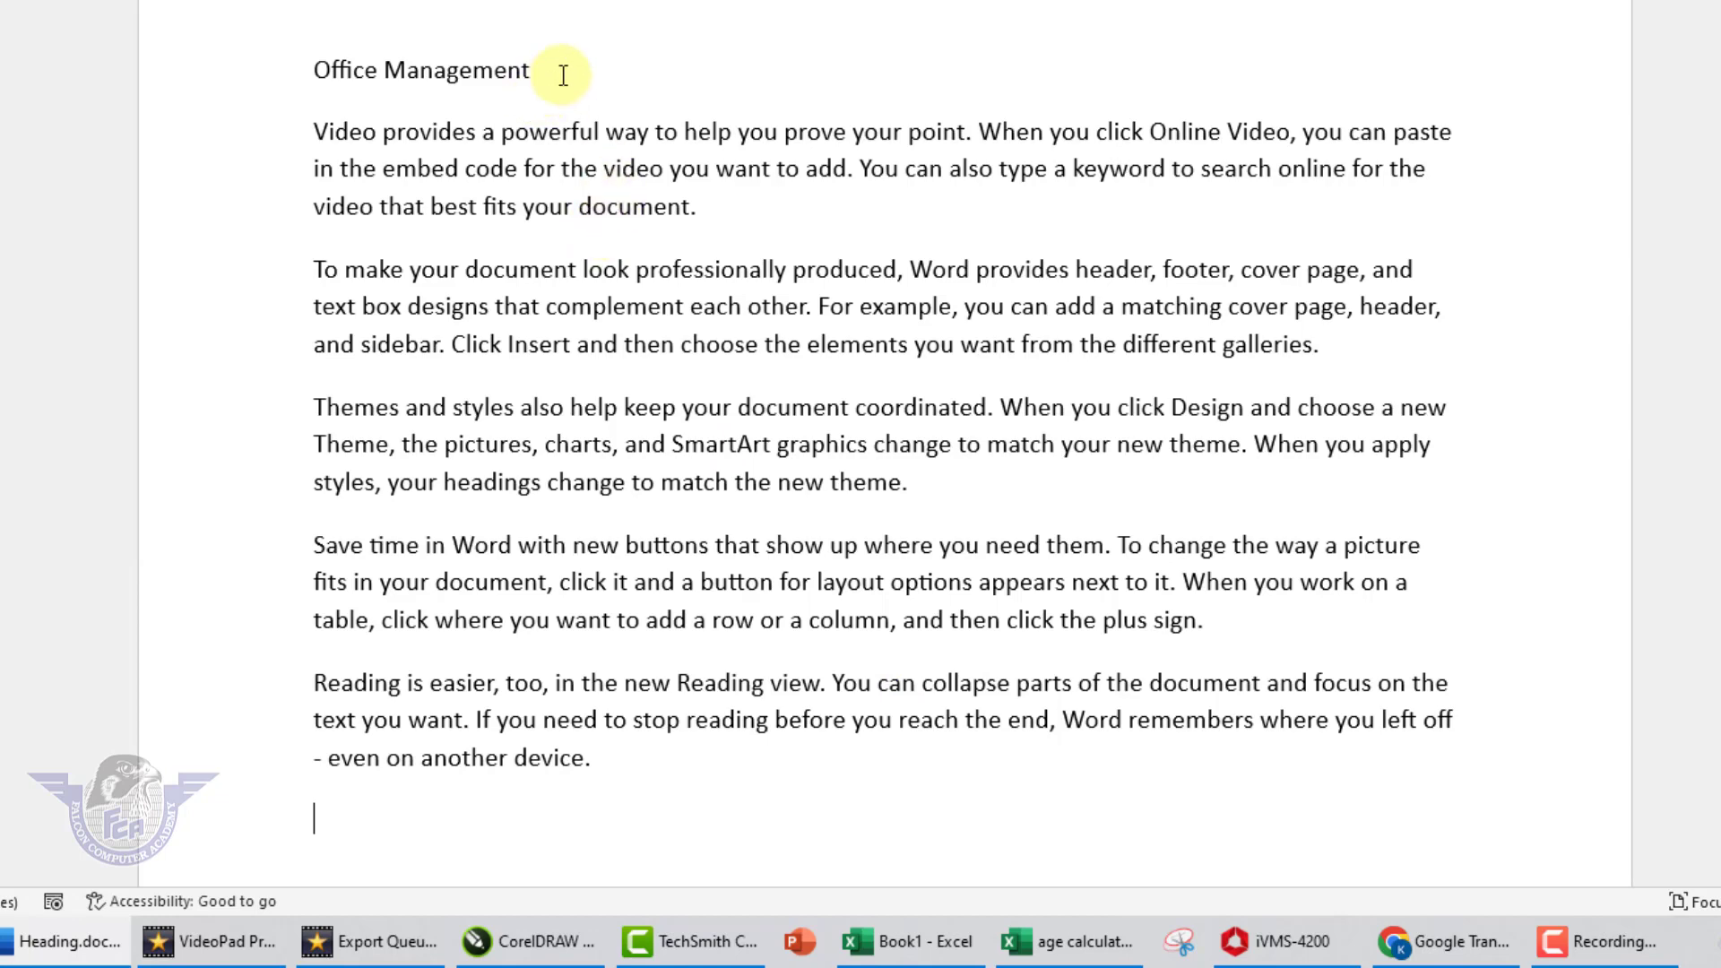
Step: Apply the Heading 1 style to the Office Management line
drag(561, 69, 338, 75)
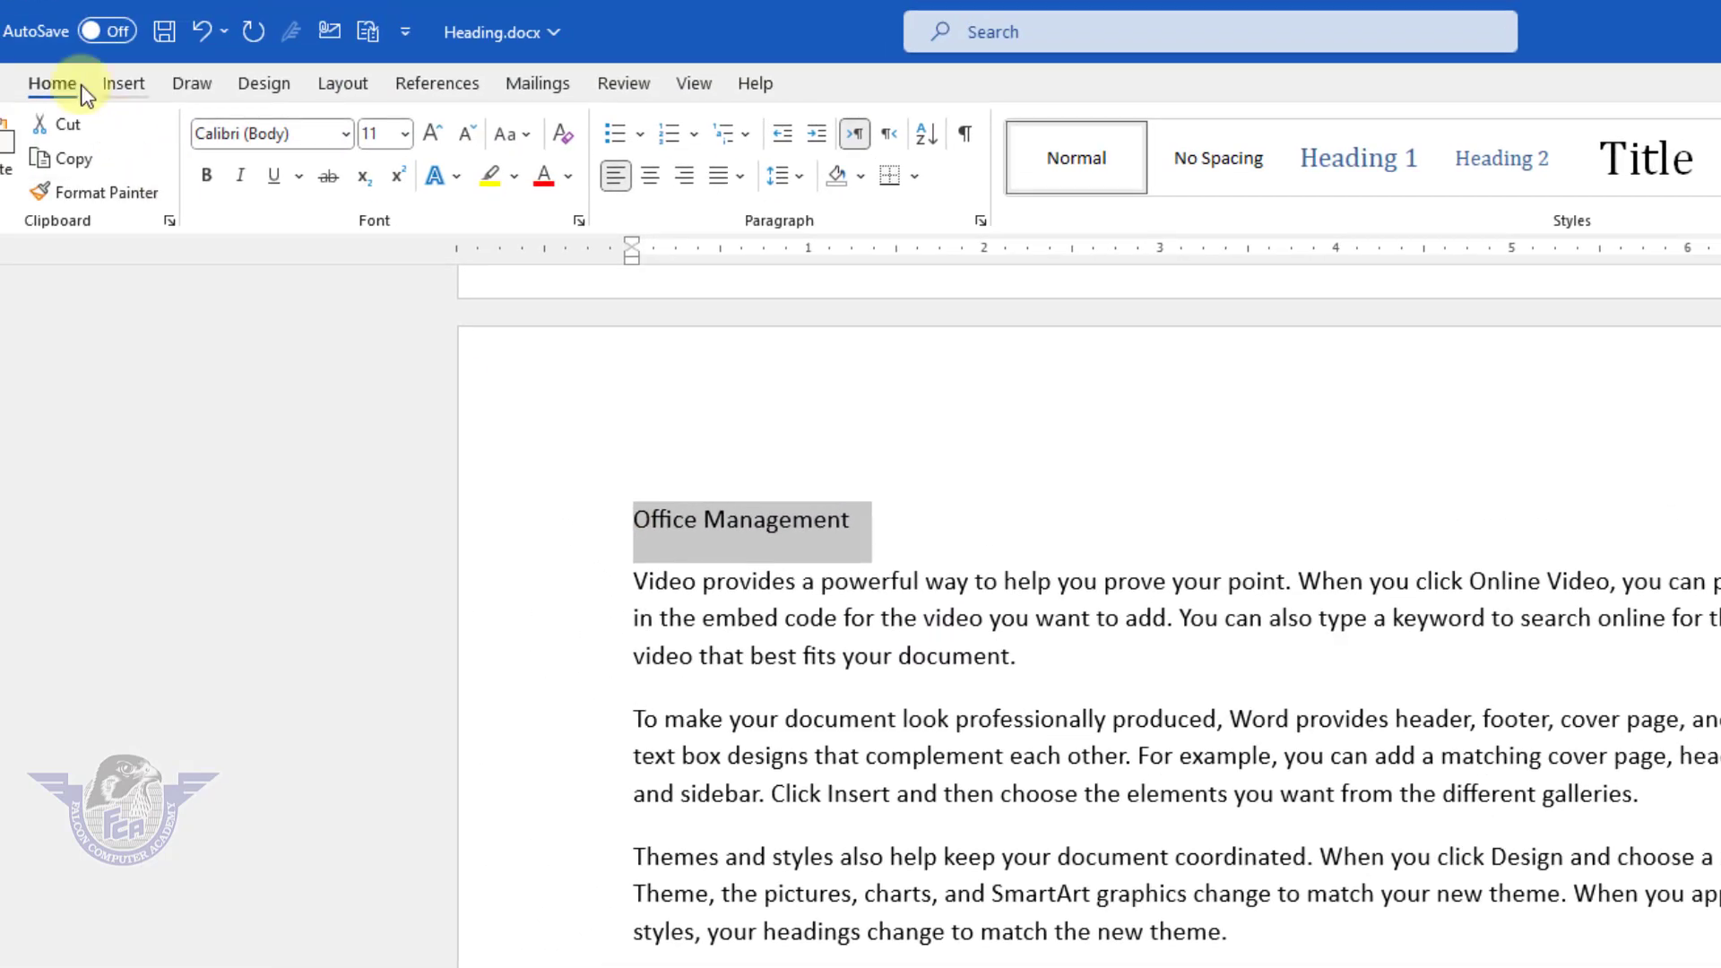
click(1344, 171)
click(862, 609)
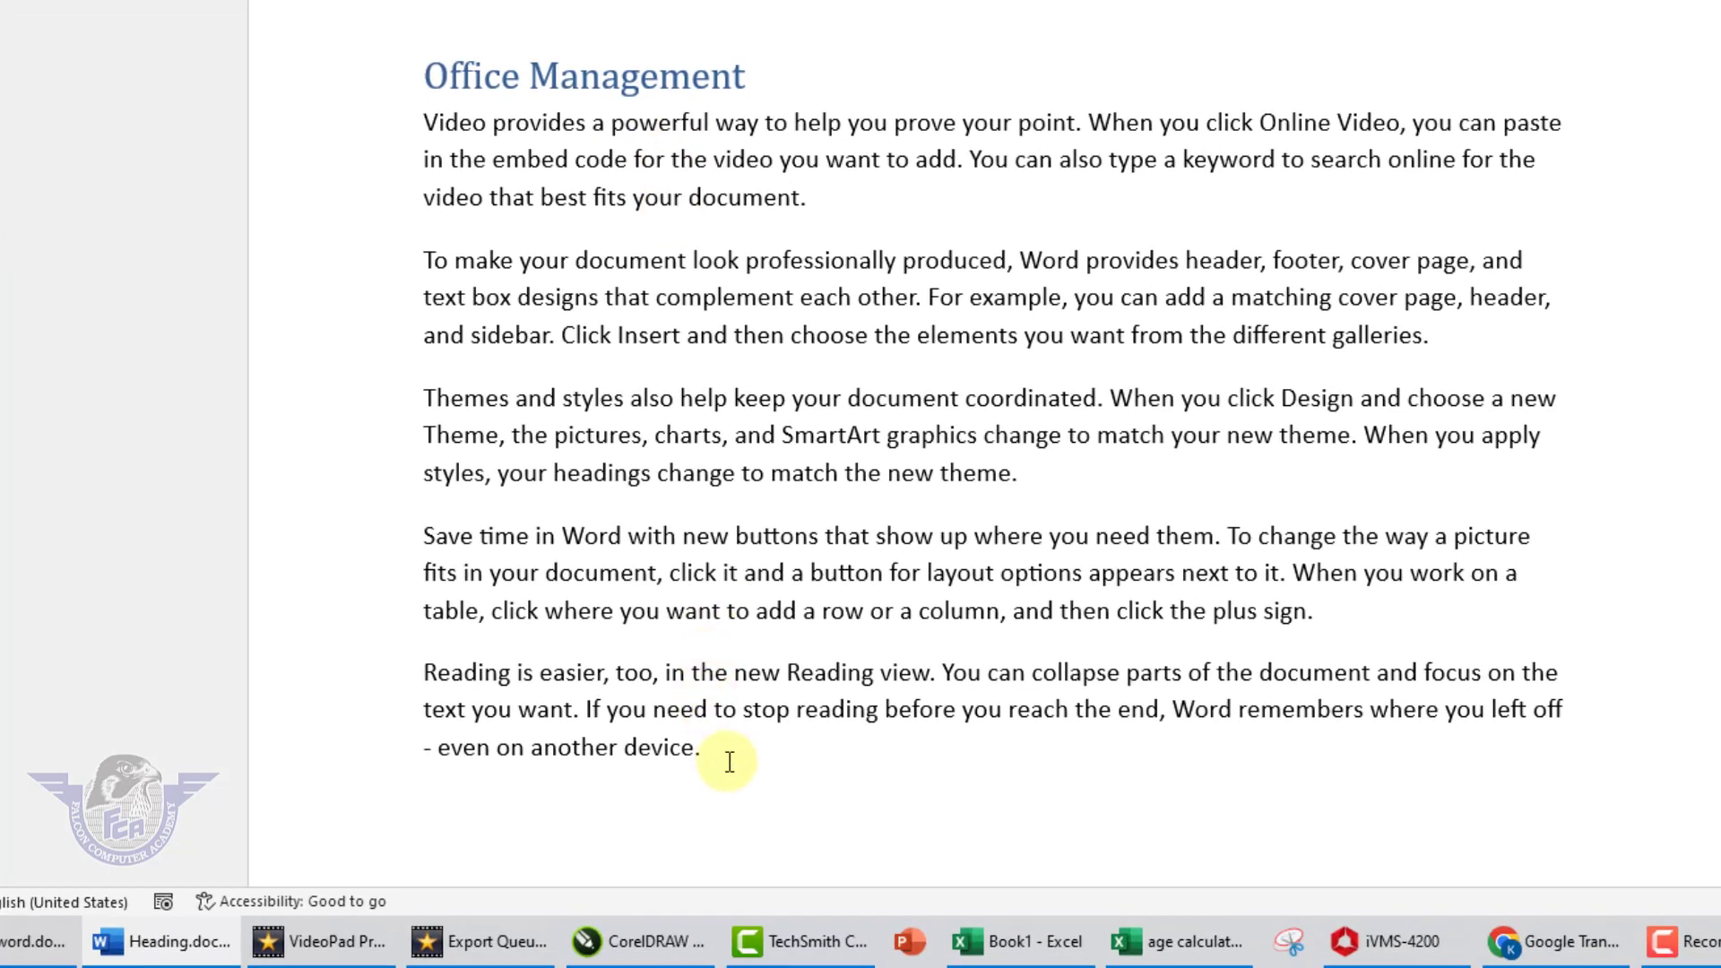
Step: Start a new page with the line "Graphics" and sample text from =rand(), and style that line as Heading 1
click(736, 774)
key(ctrl+Return)
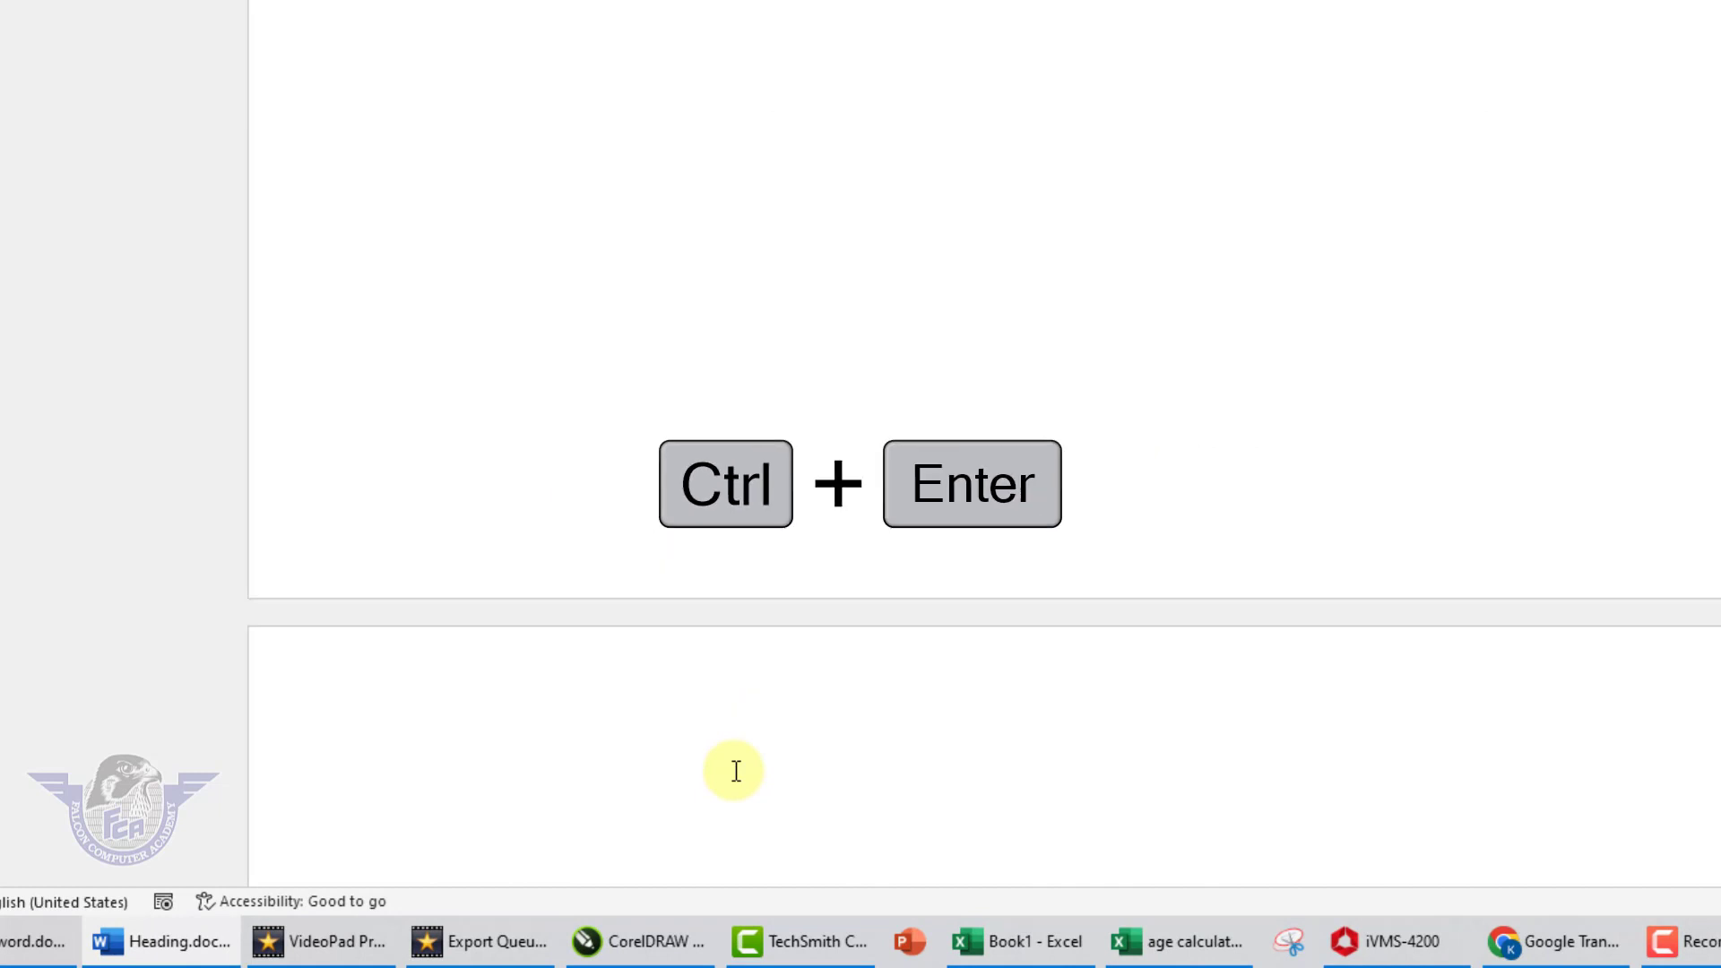
text(Graphics)
key(Return)
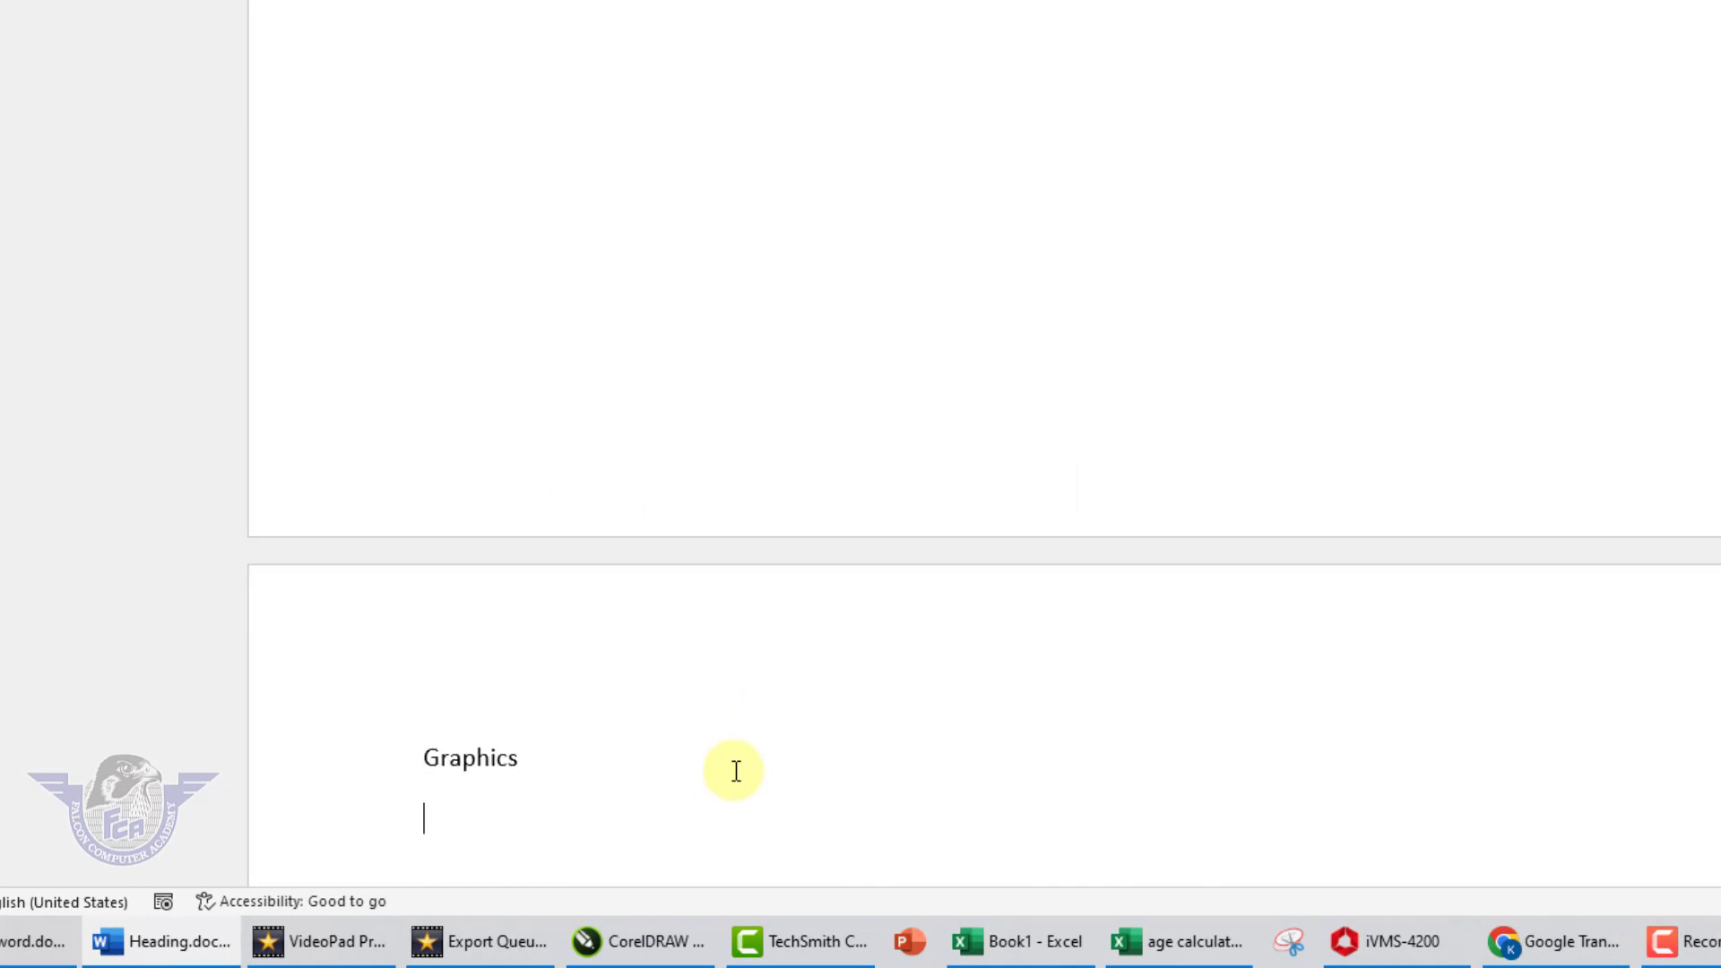
text(=rand())
key(Return)
click(380, 75)
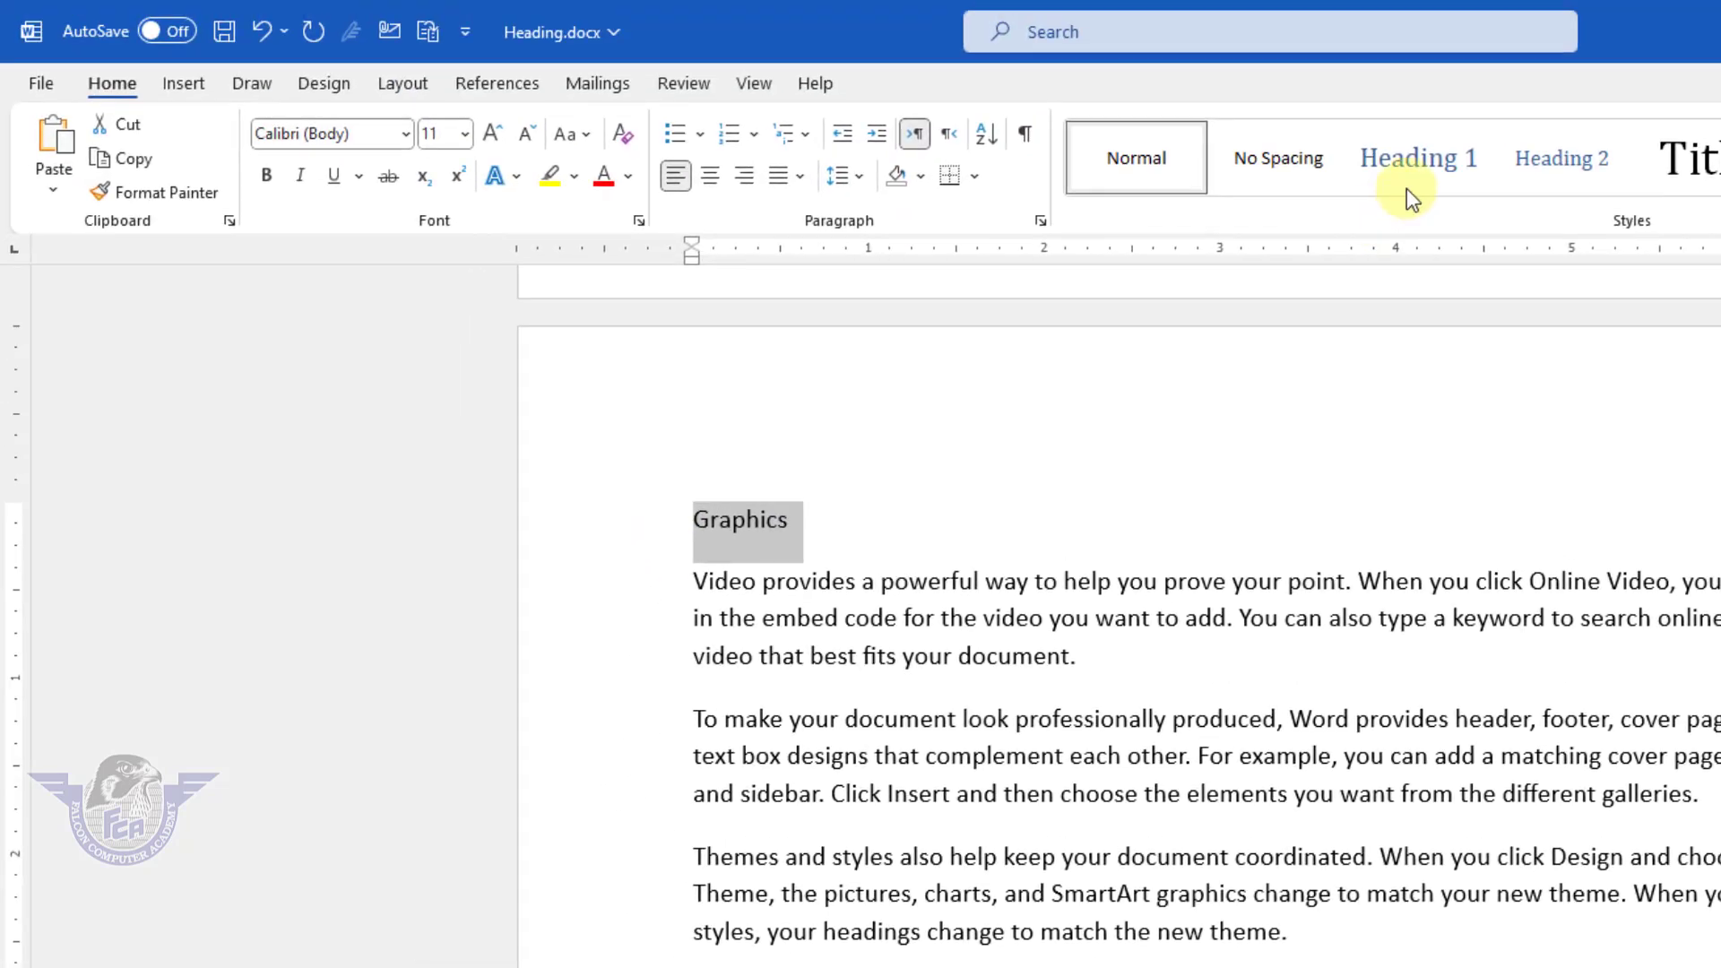
click(1406, 167)
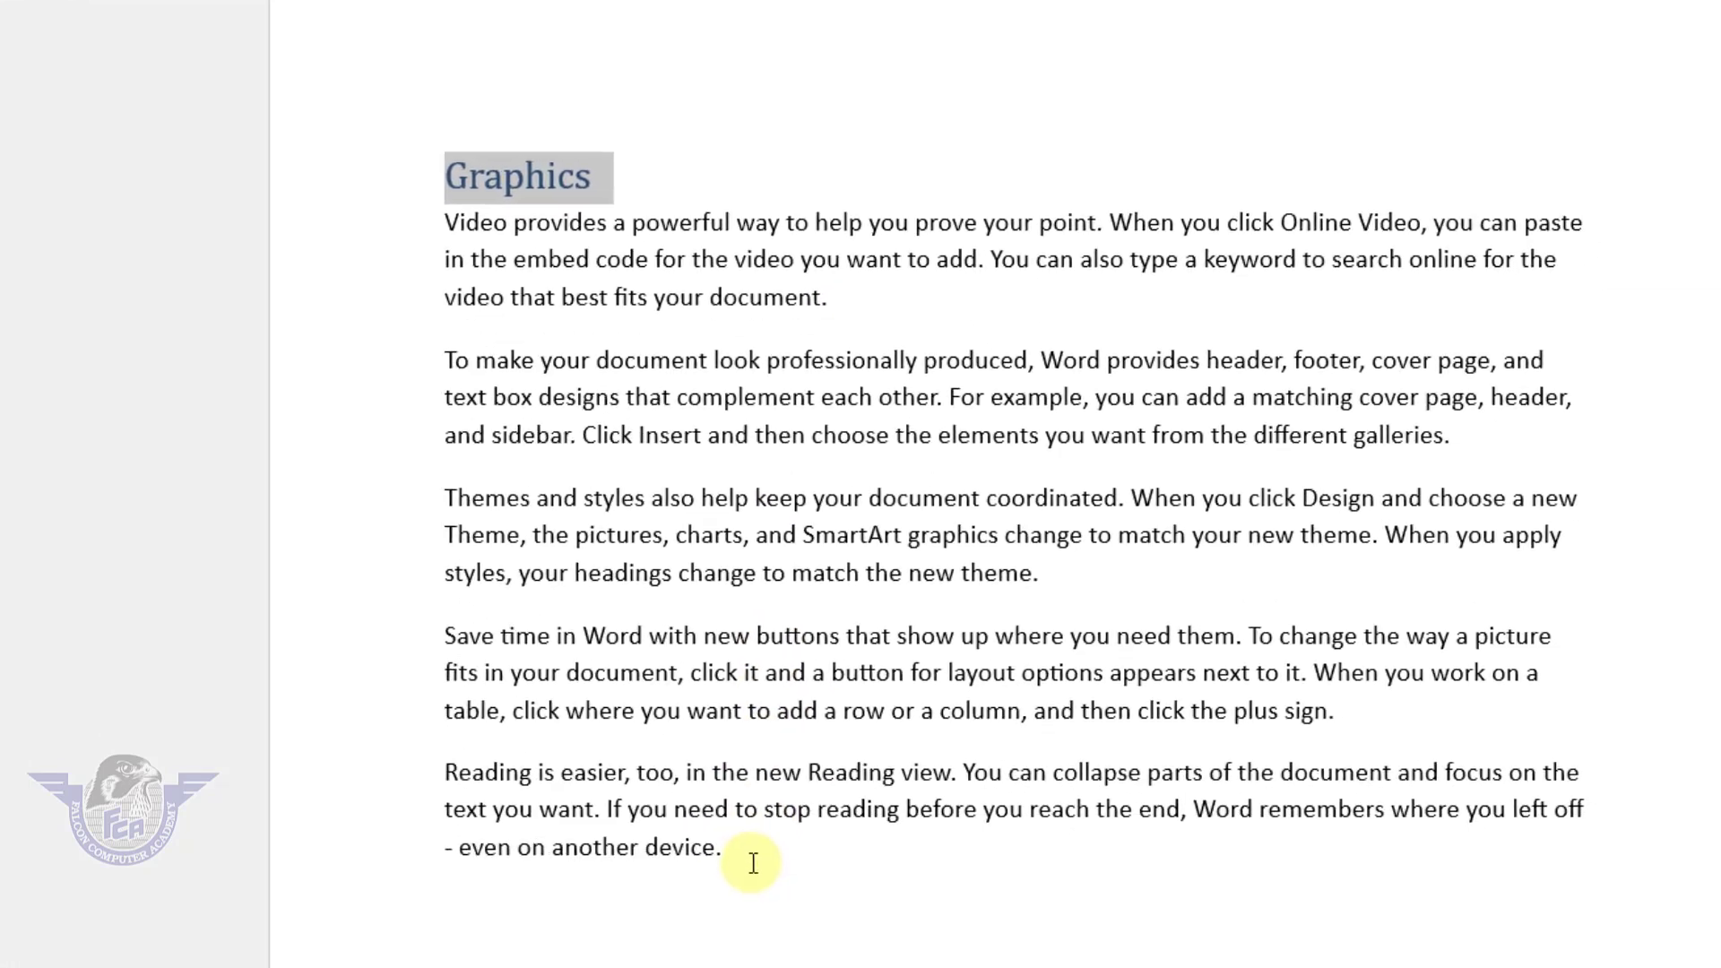
Step: Start another page after the Graphics text with the line "Online Earning" followed by sample text from =rand()
click(680, 756)
key(ctrl+Return)
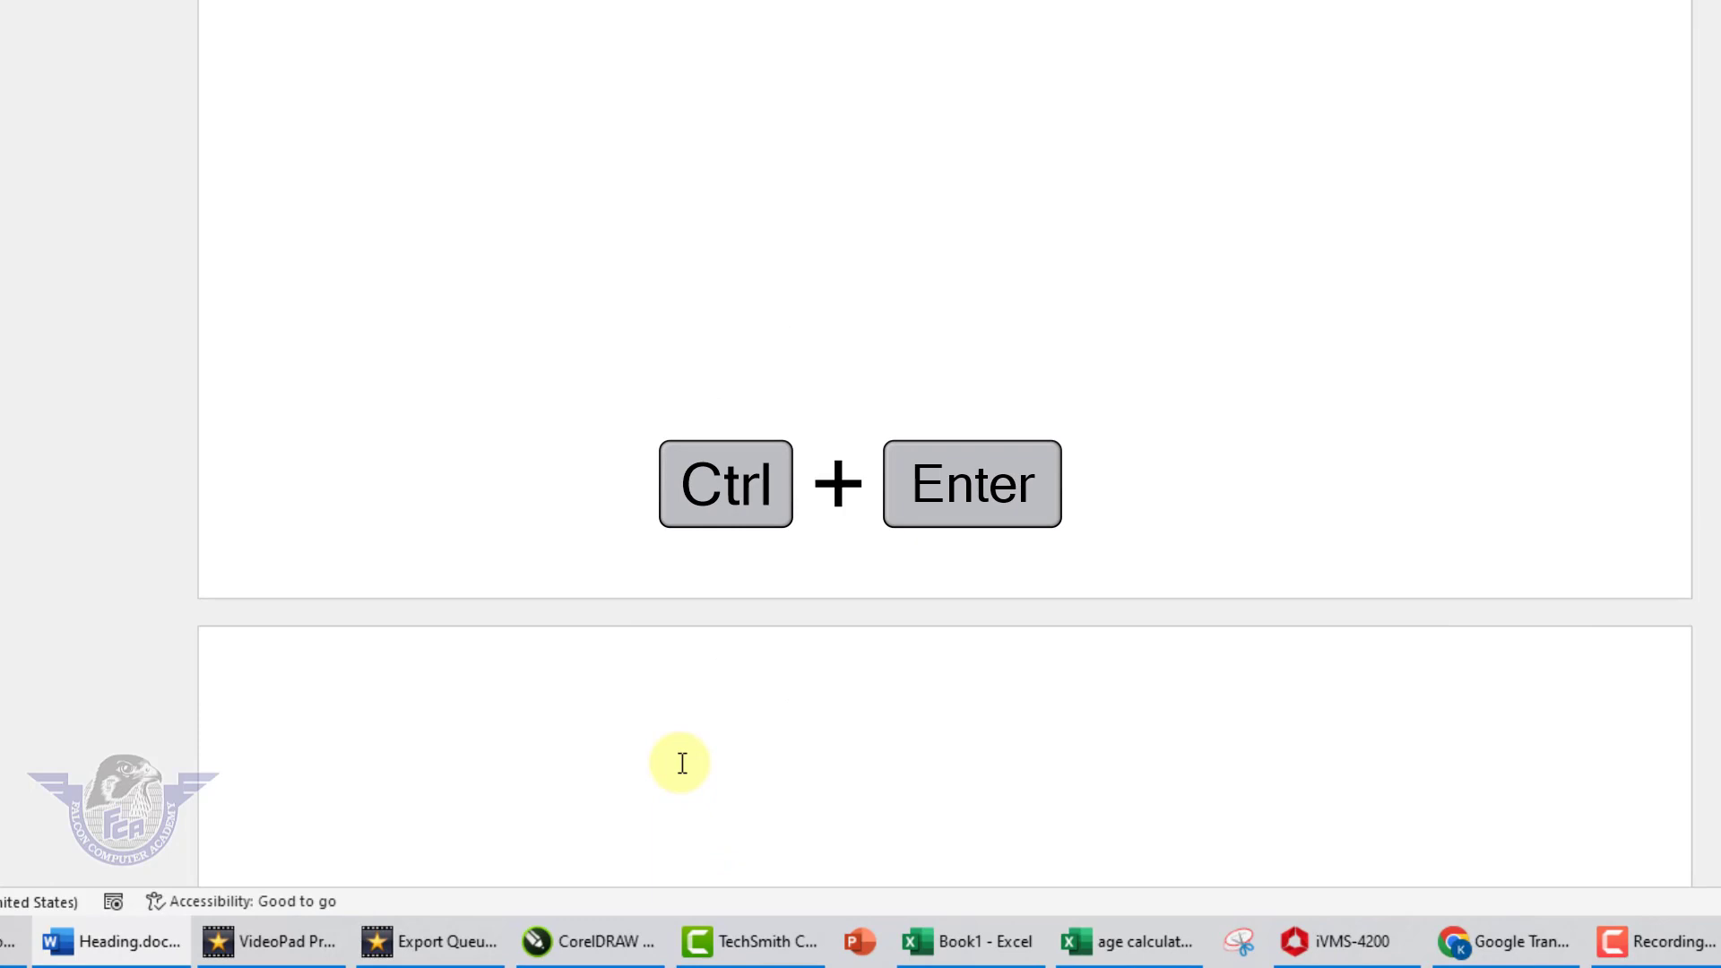
text(Online )
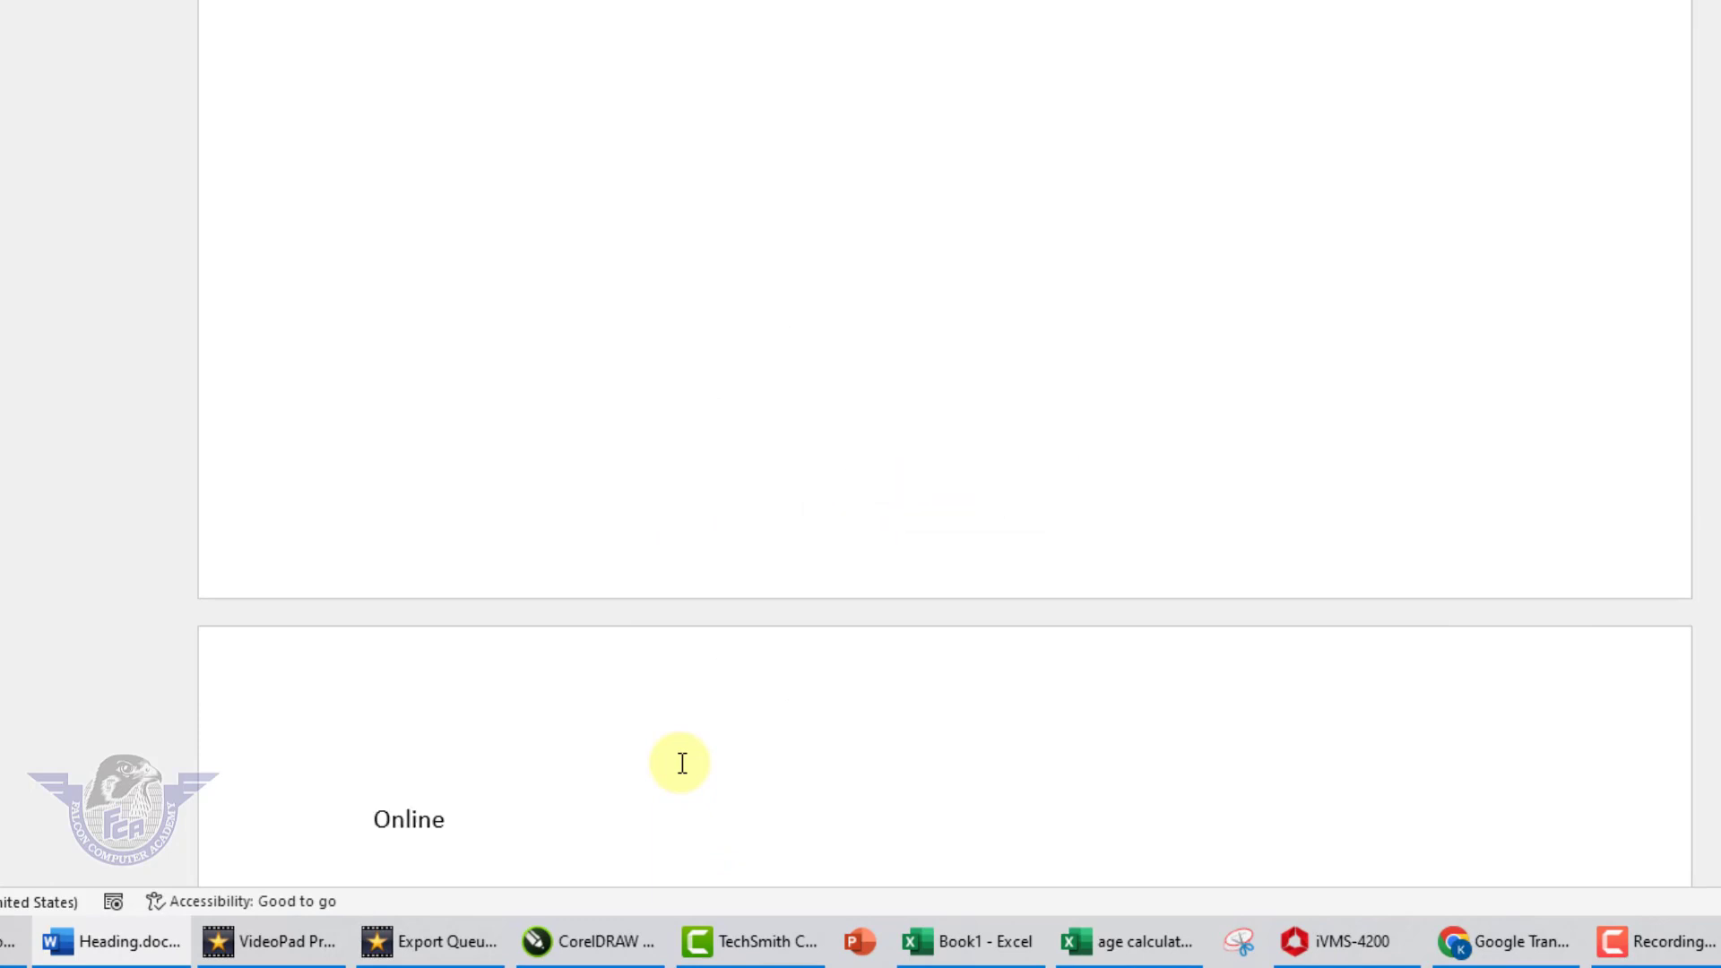
text(Earning)
scroll(682, 763, down, 1)
text(=rand)
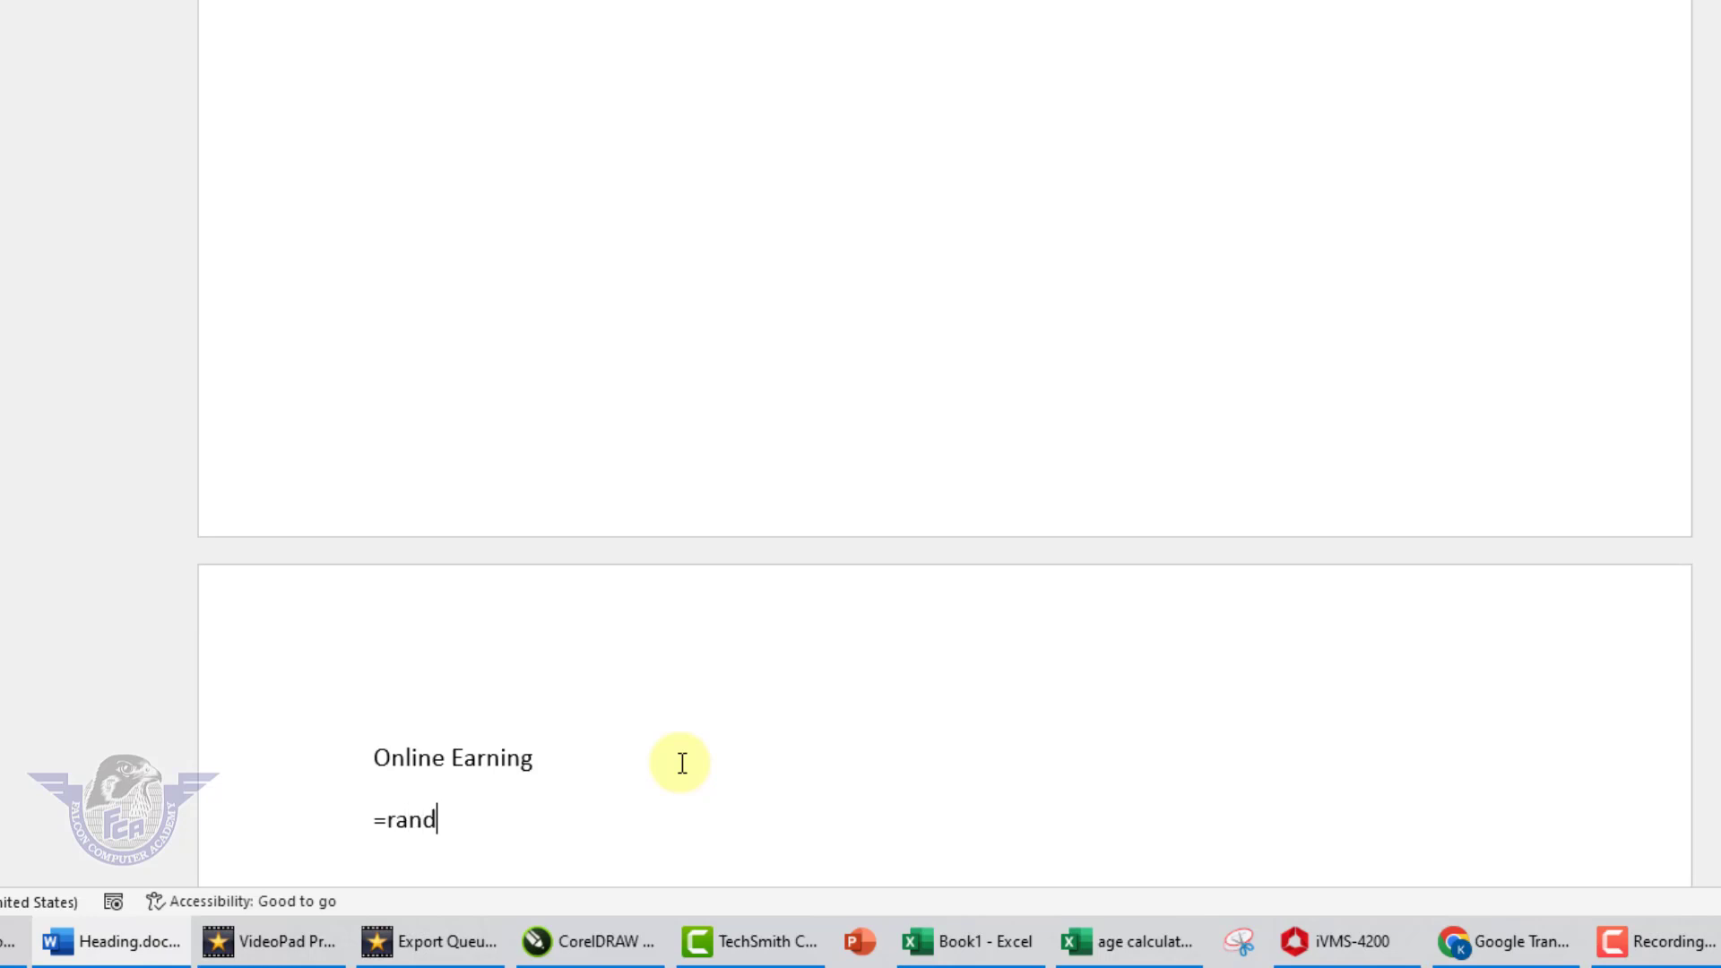
text(())
key(Return)
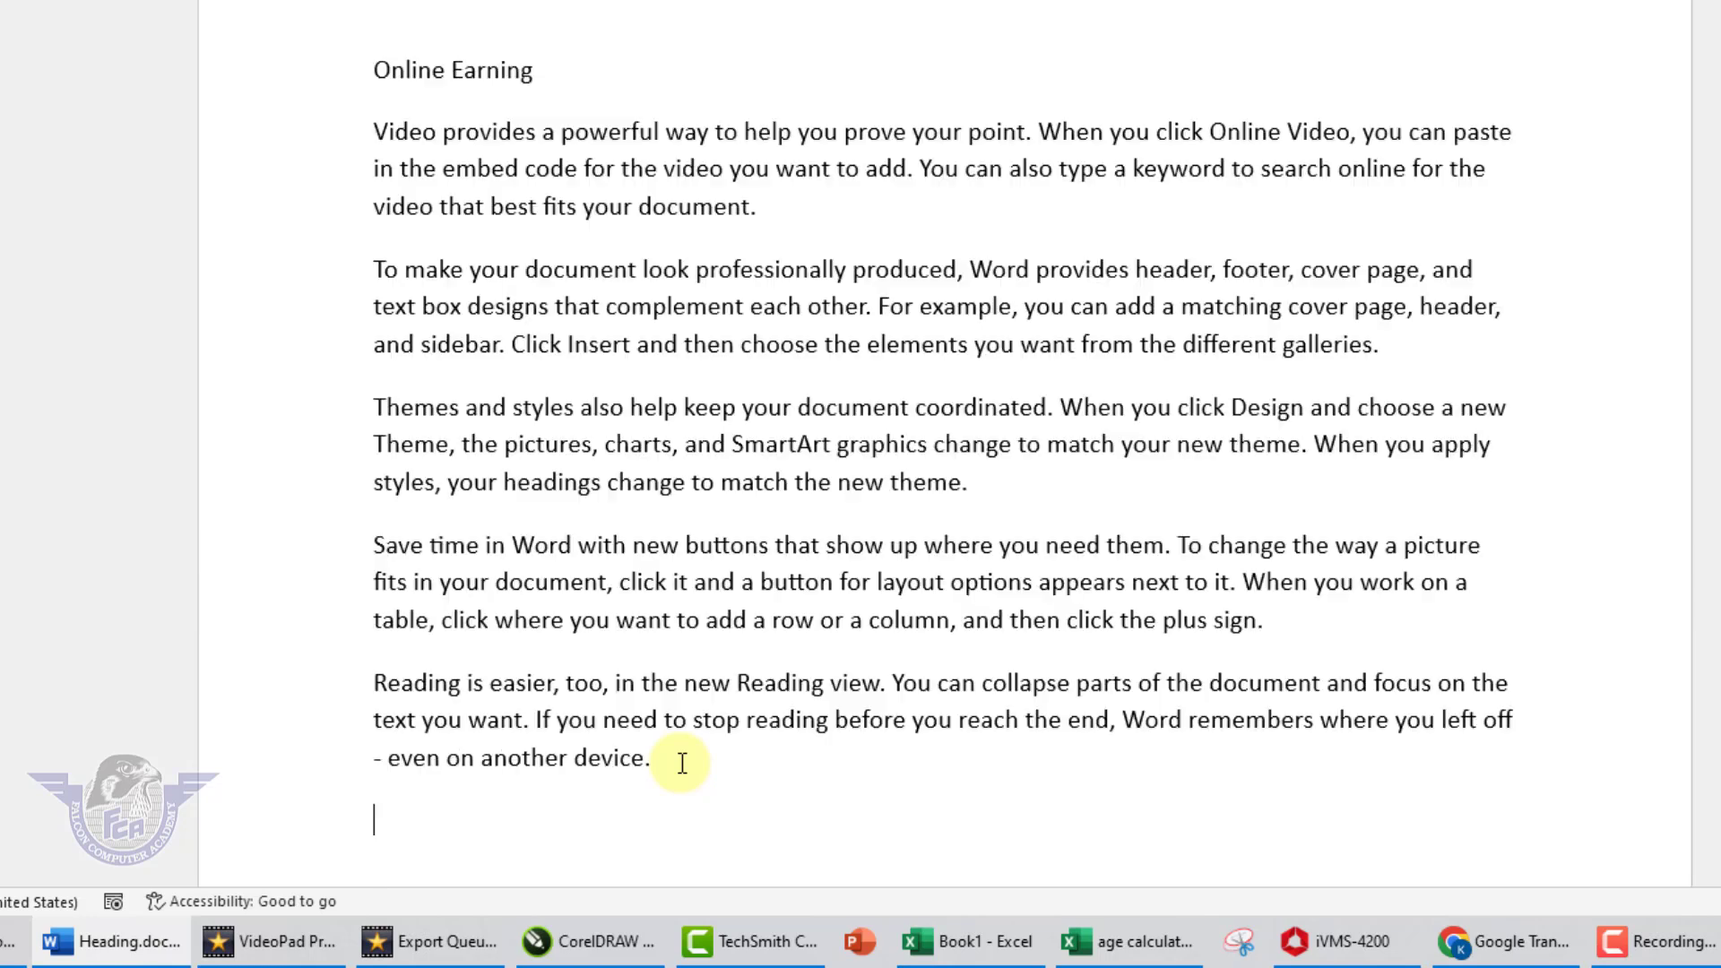
Step: Apply the Heading 1 style to the Online Earning line
click(534, 42)
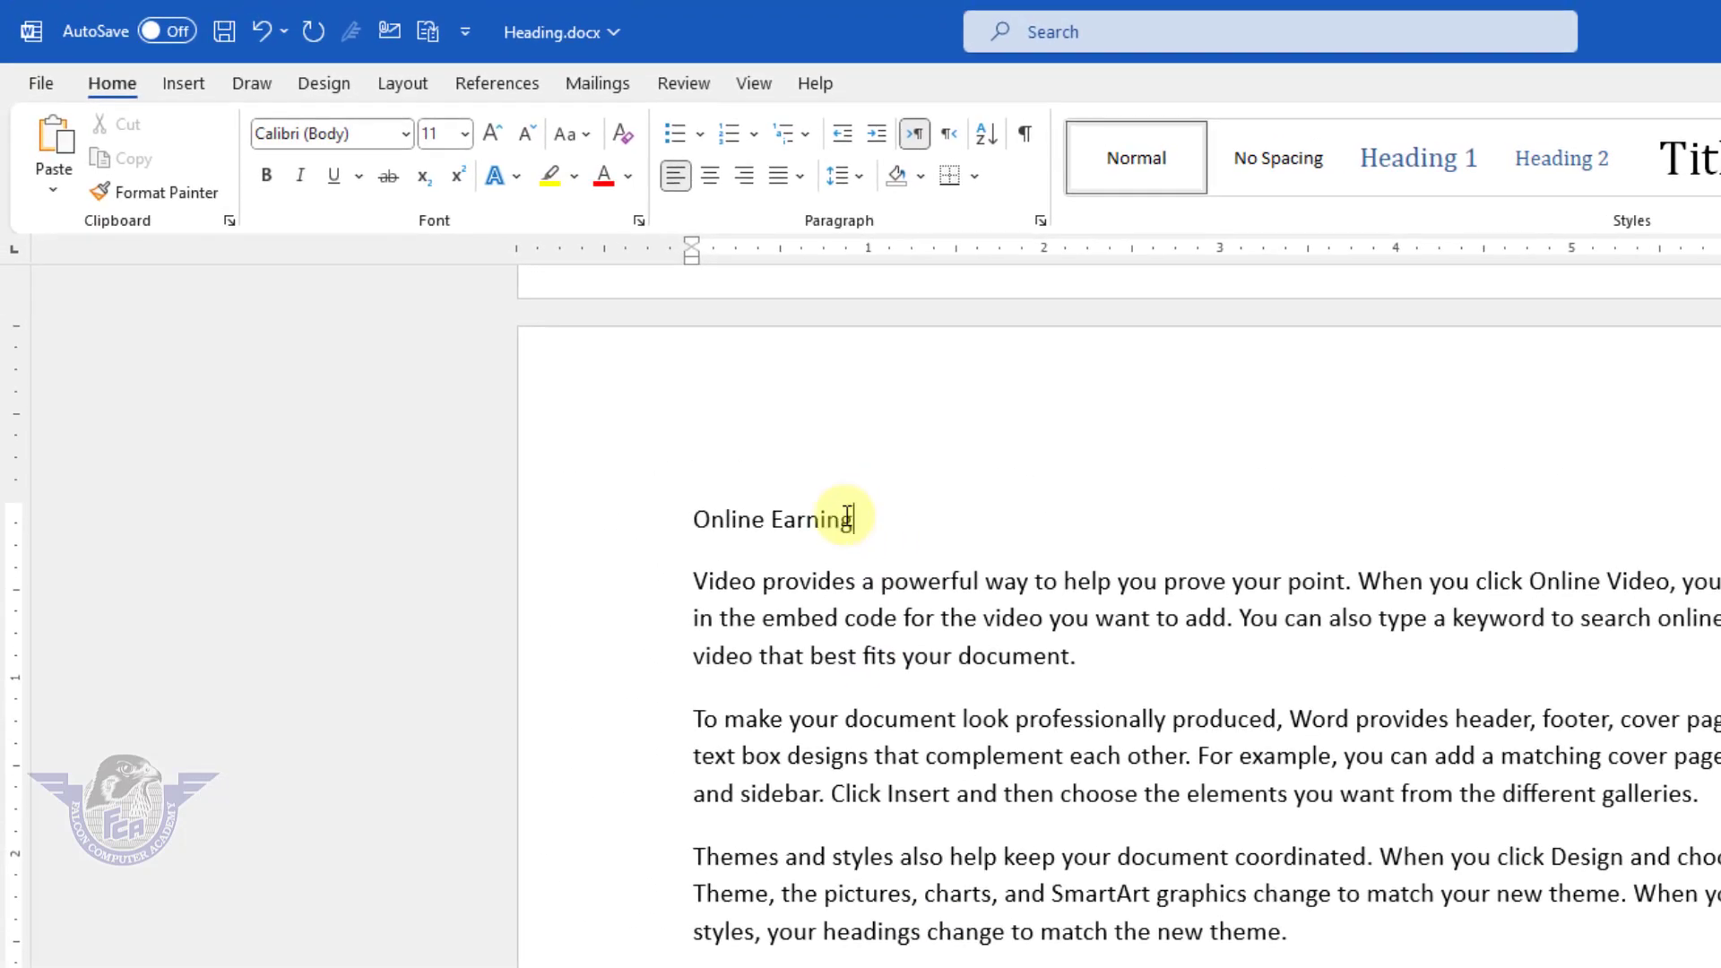
drag(848, 518, 664, 492)
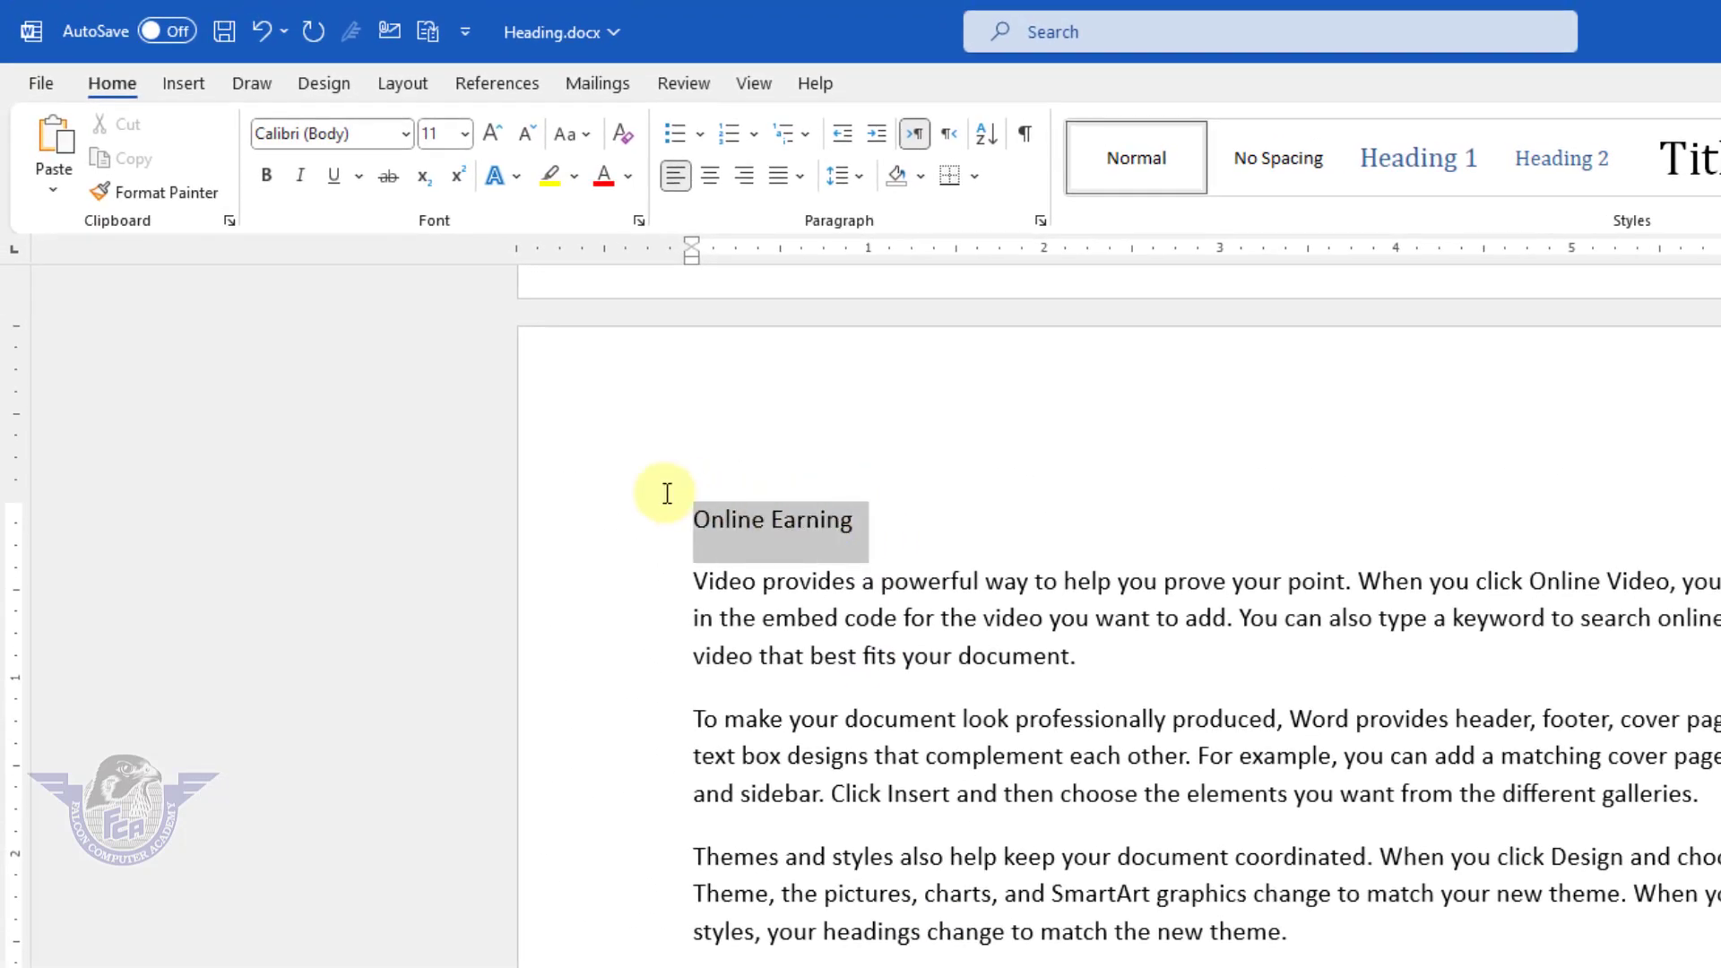
click(1417, 161)
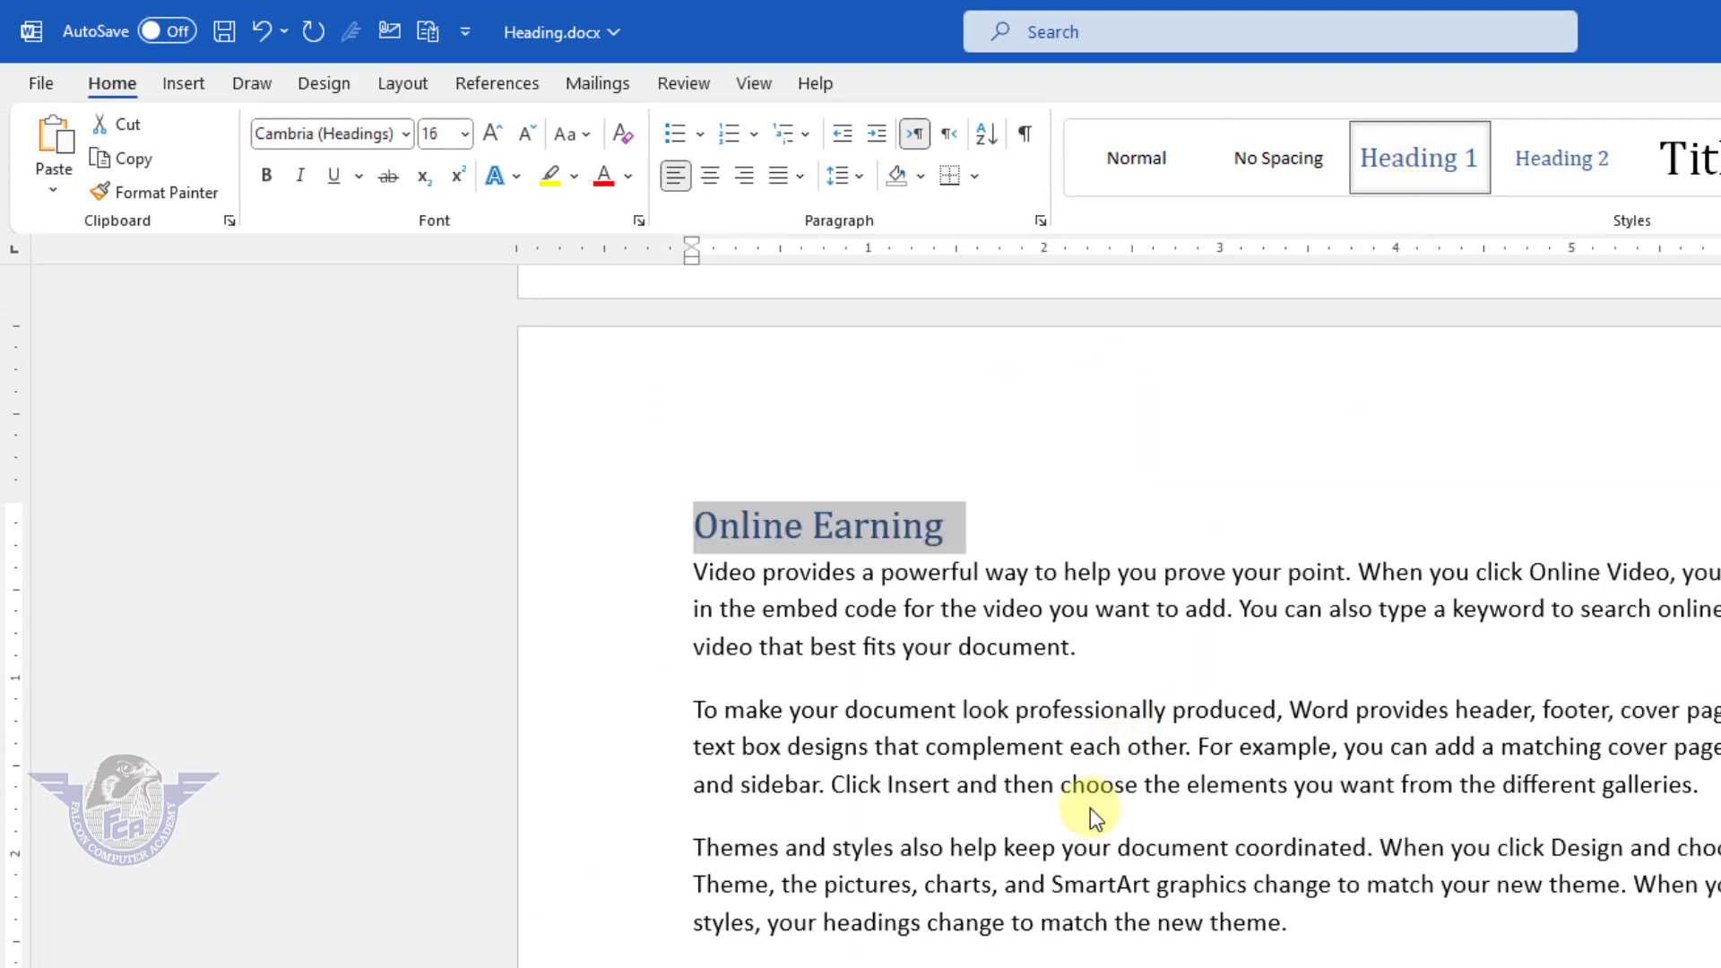
Step: Add the line "Chapters" at the start of the blank first page
scroll(1090, 809, down, 12)
scroll(1090, 809, up, 7)
scroll(1090, 809, up, 3)
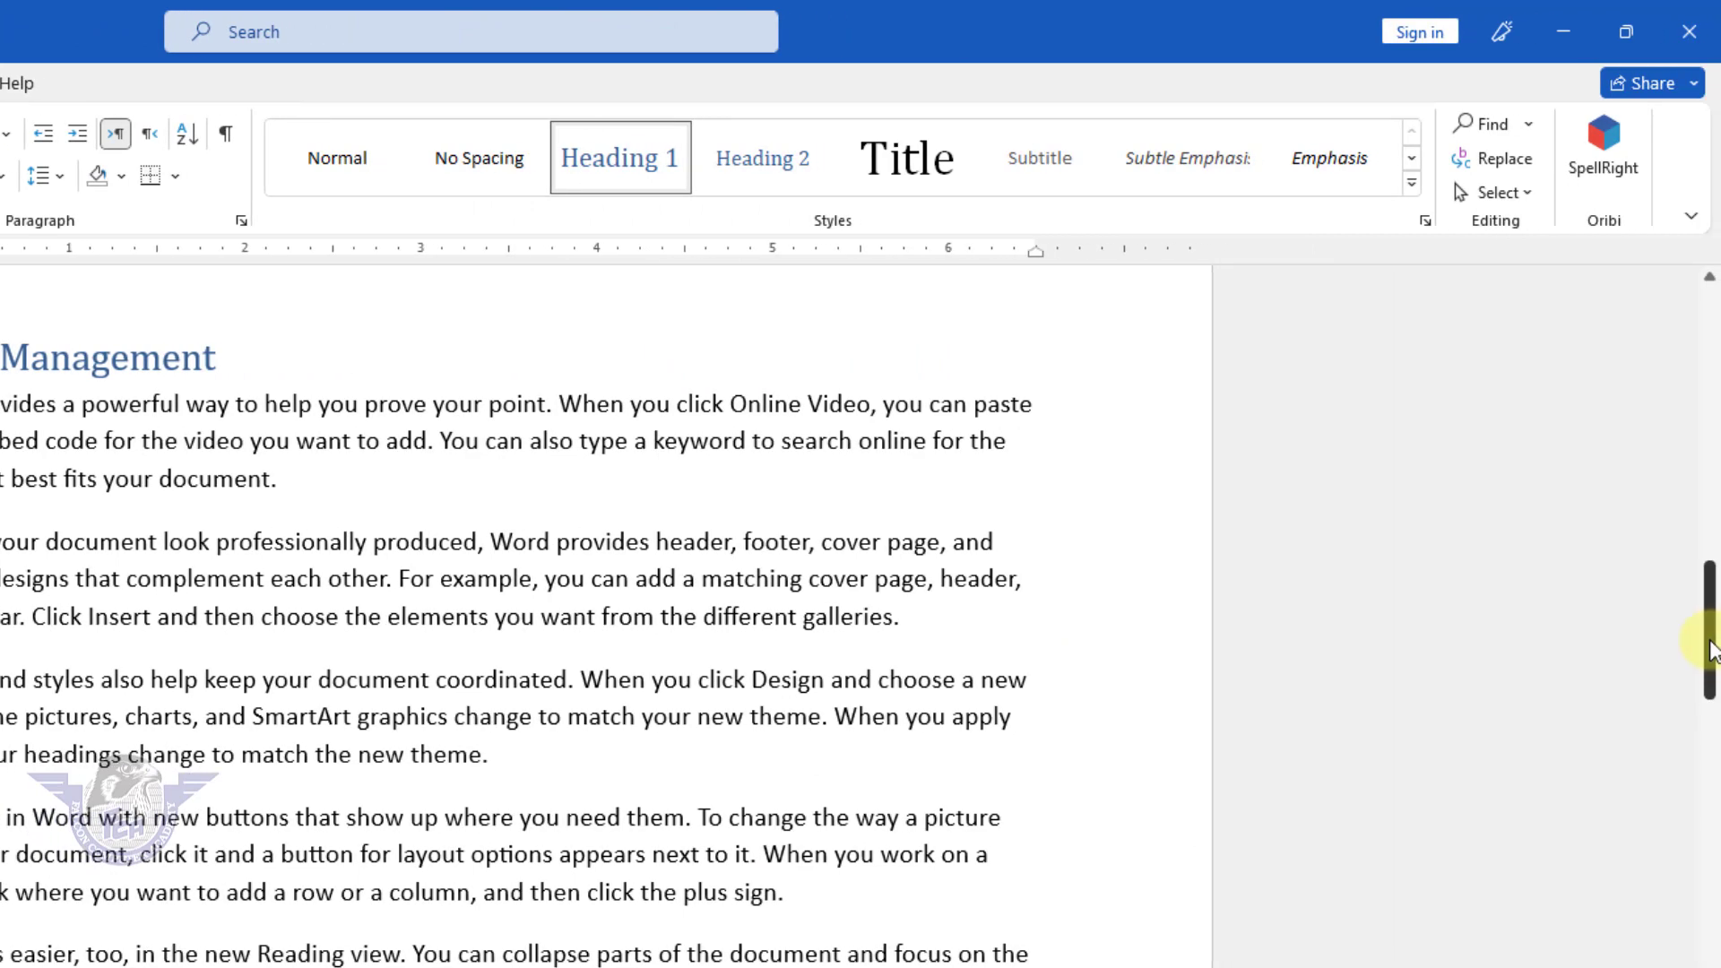
drag(1708, 648, 1708, 354)
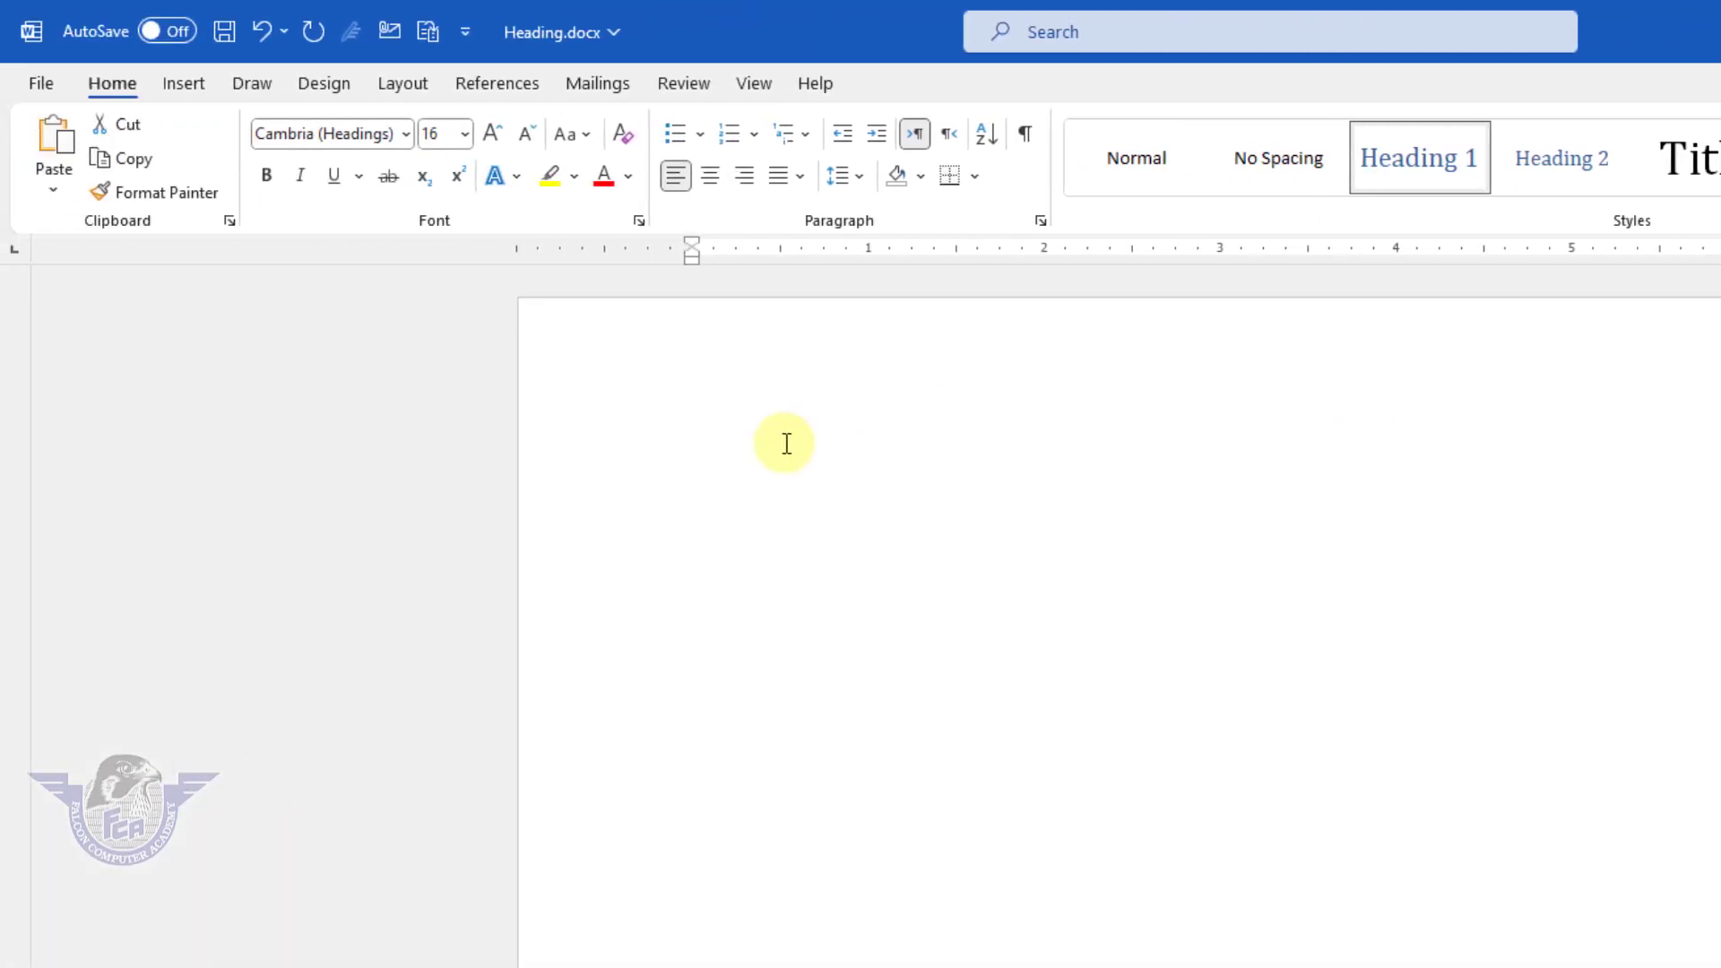
click(786, 443)
text(Chapter)
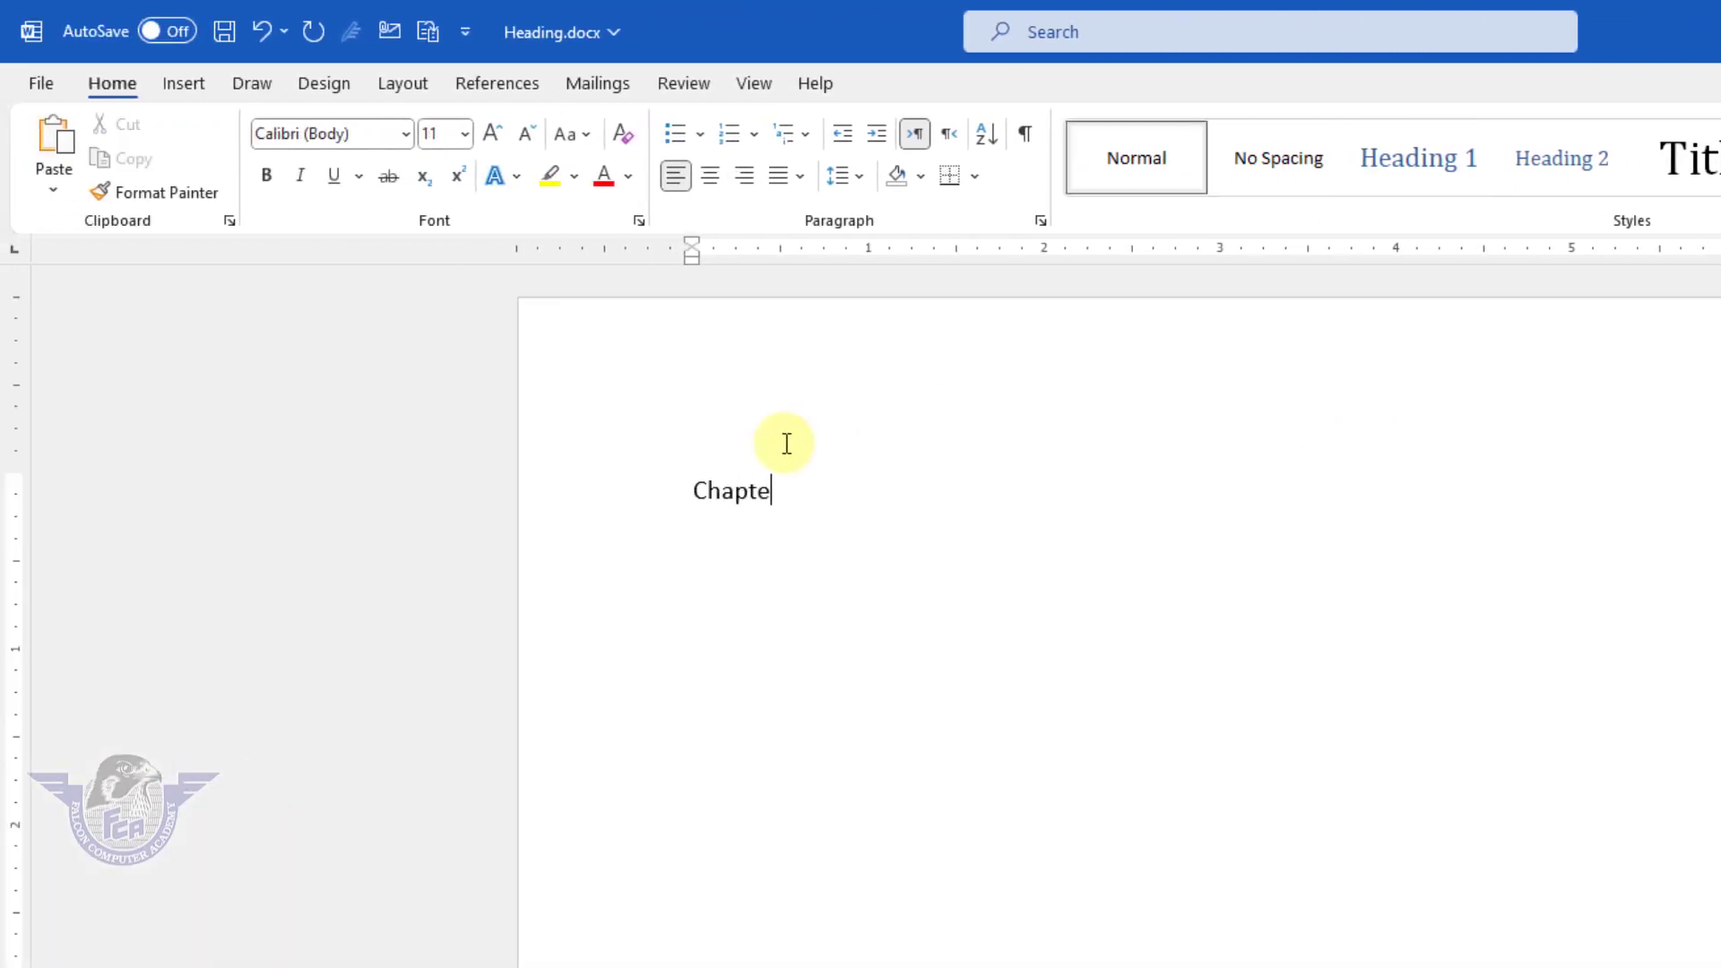
text(s)
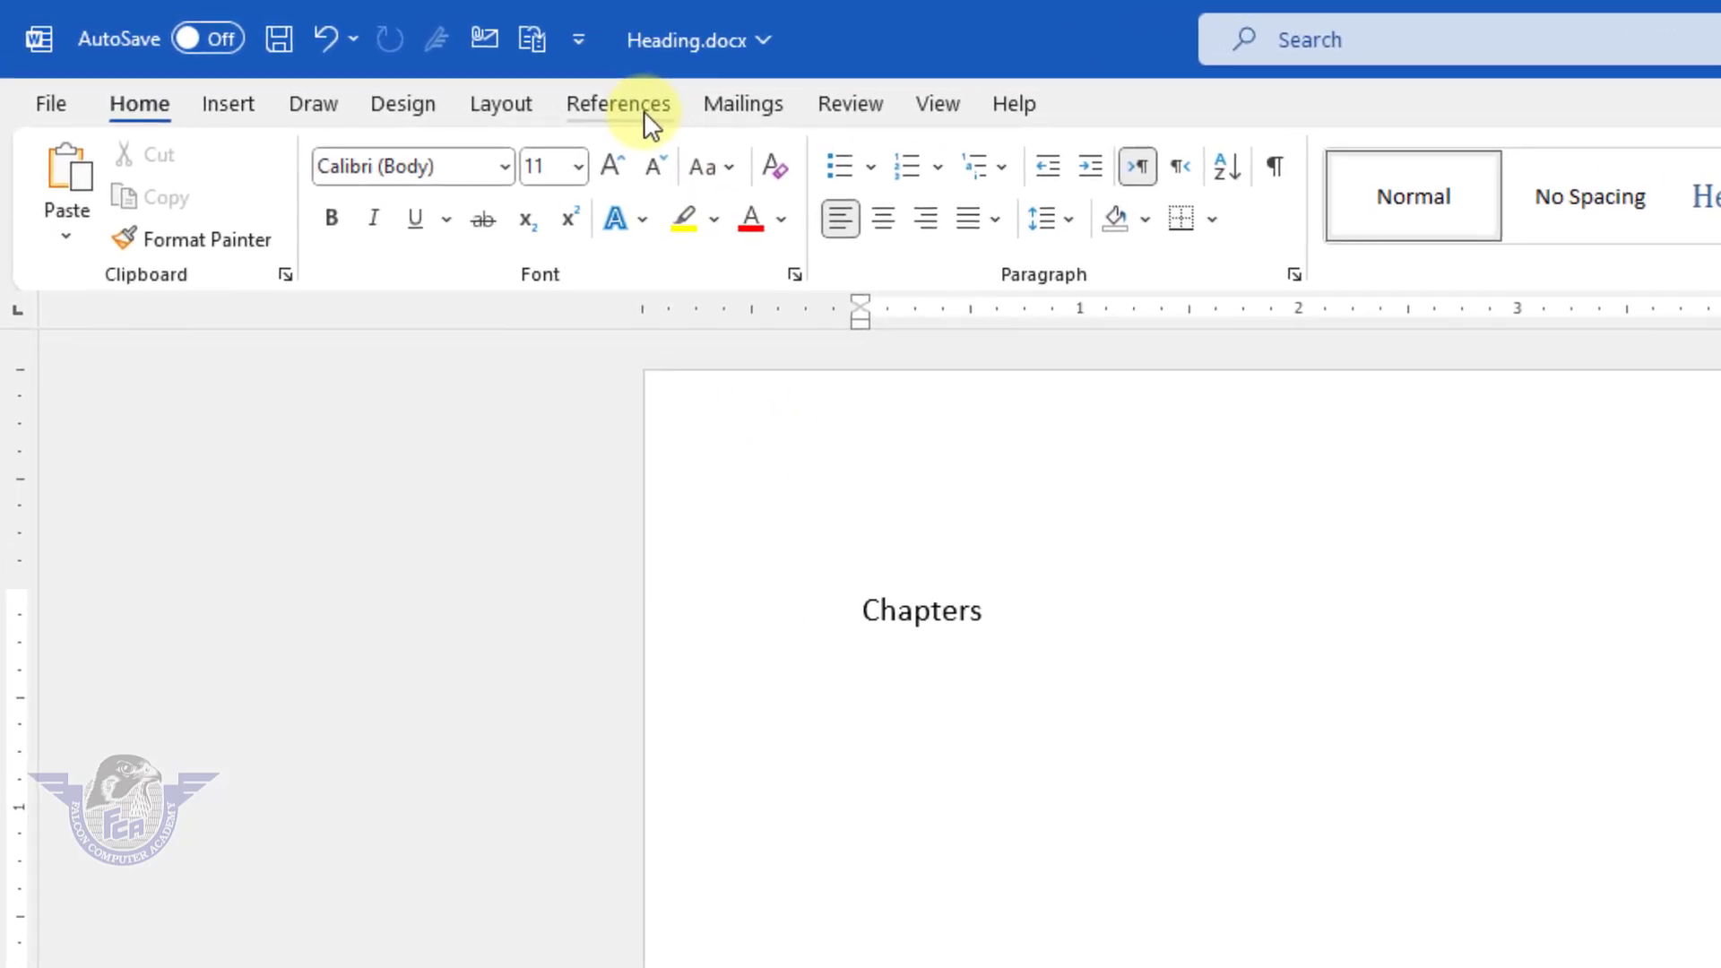
Step: Insert a hyperlinked cross-reference to the heading text of Office Management on the line below Chapters
click(644, 110)
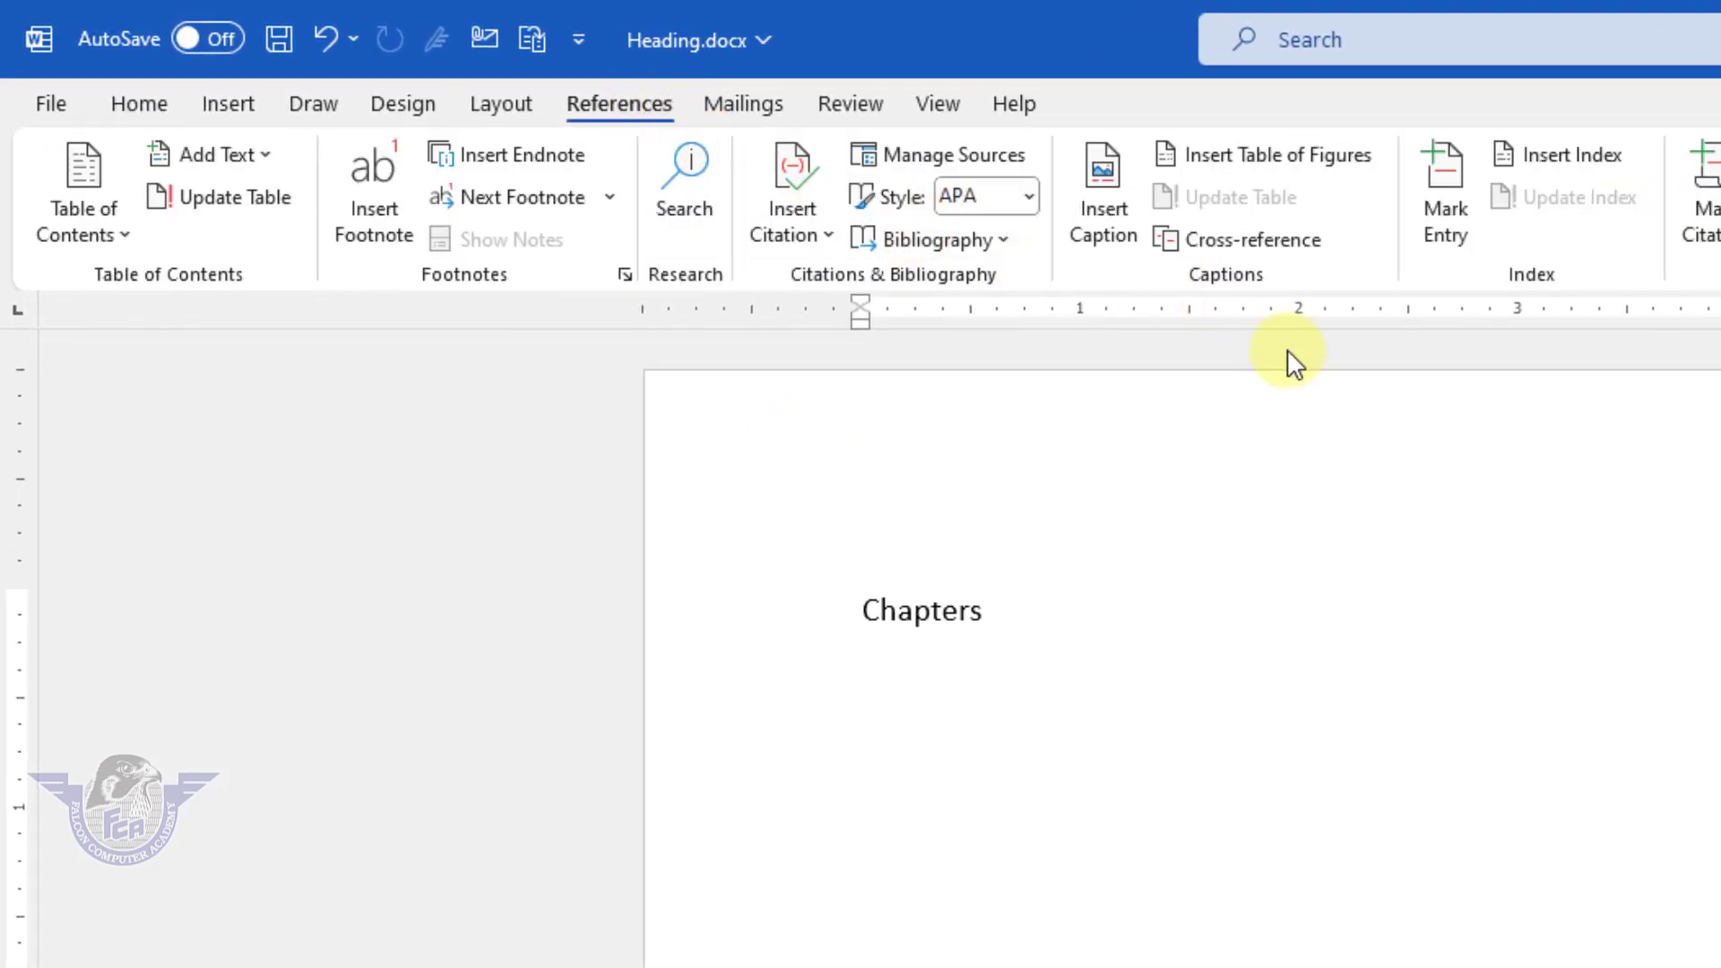
click(1293, 238)
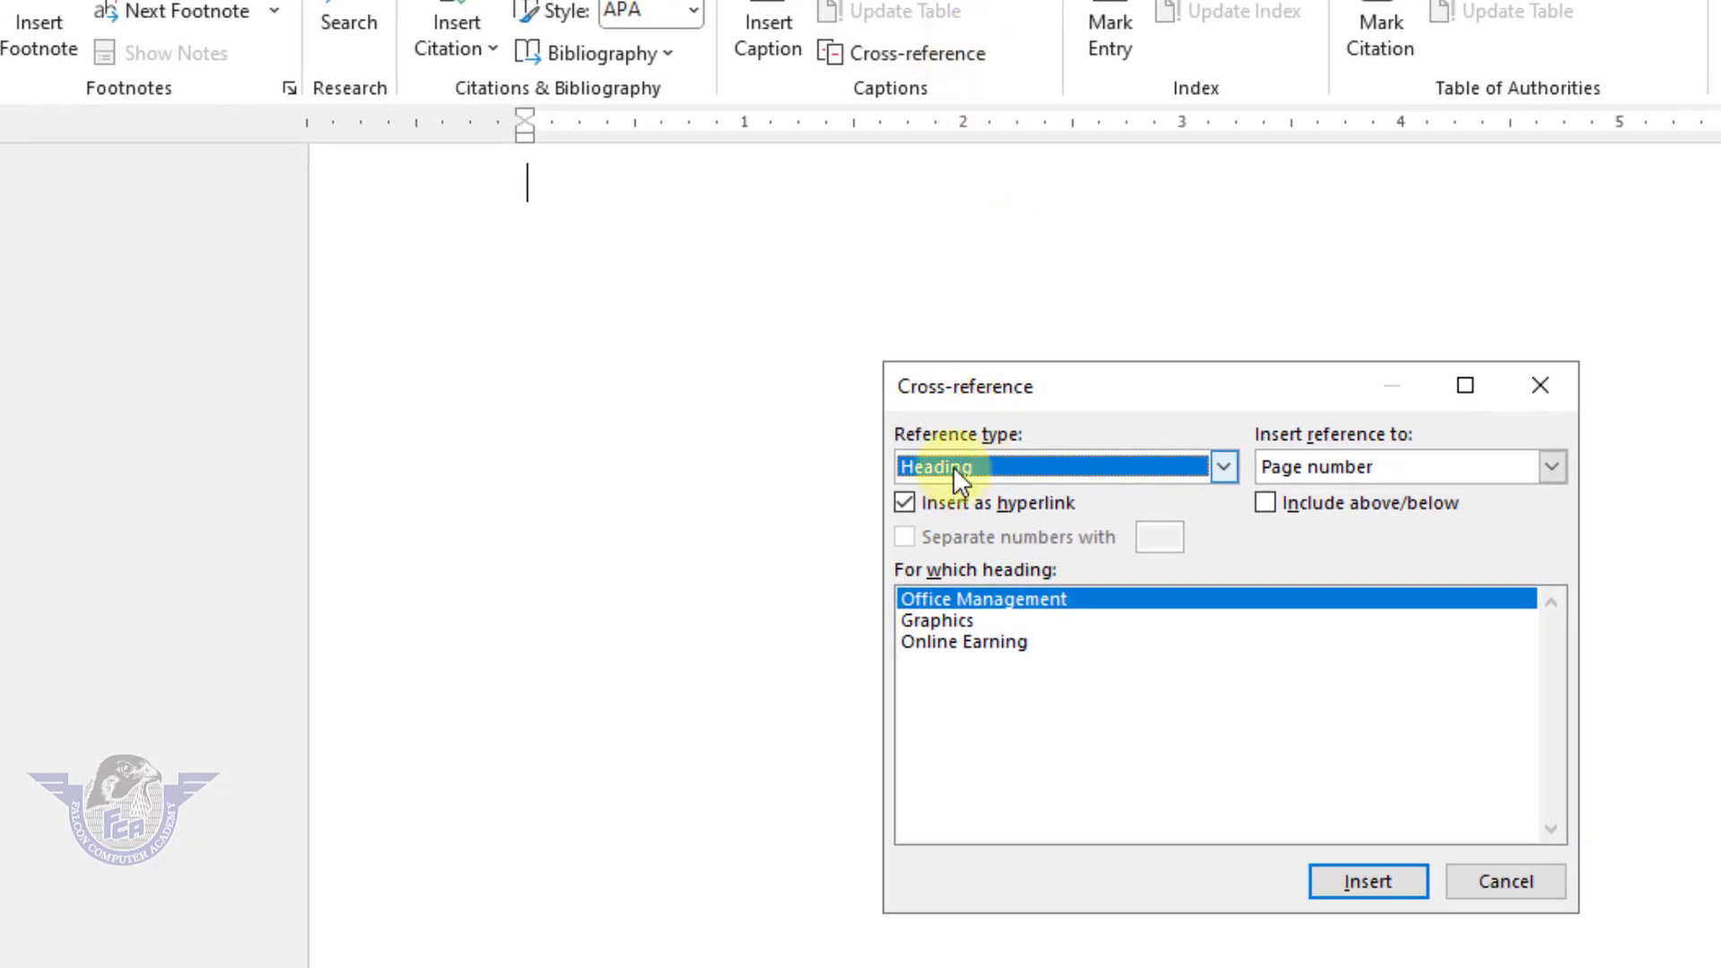
click(954, 466)
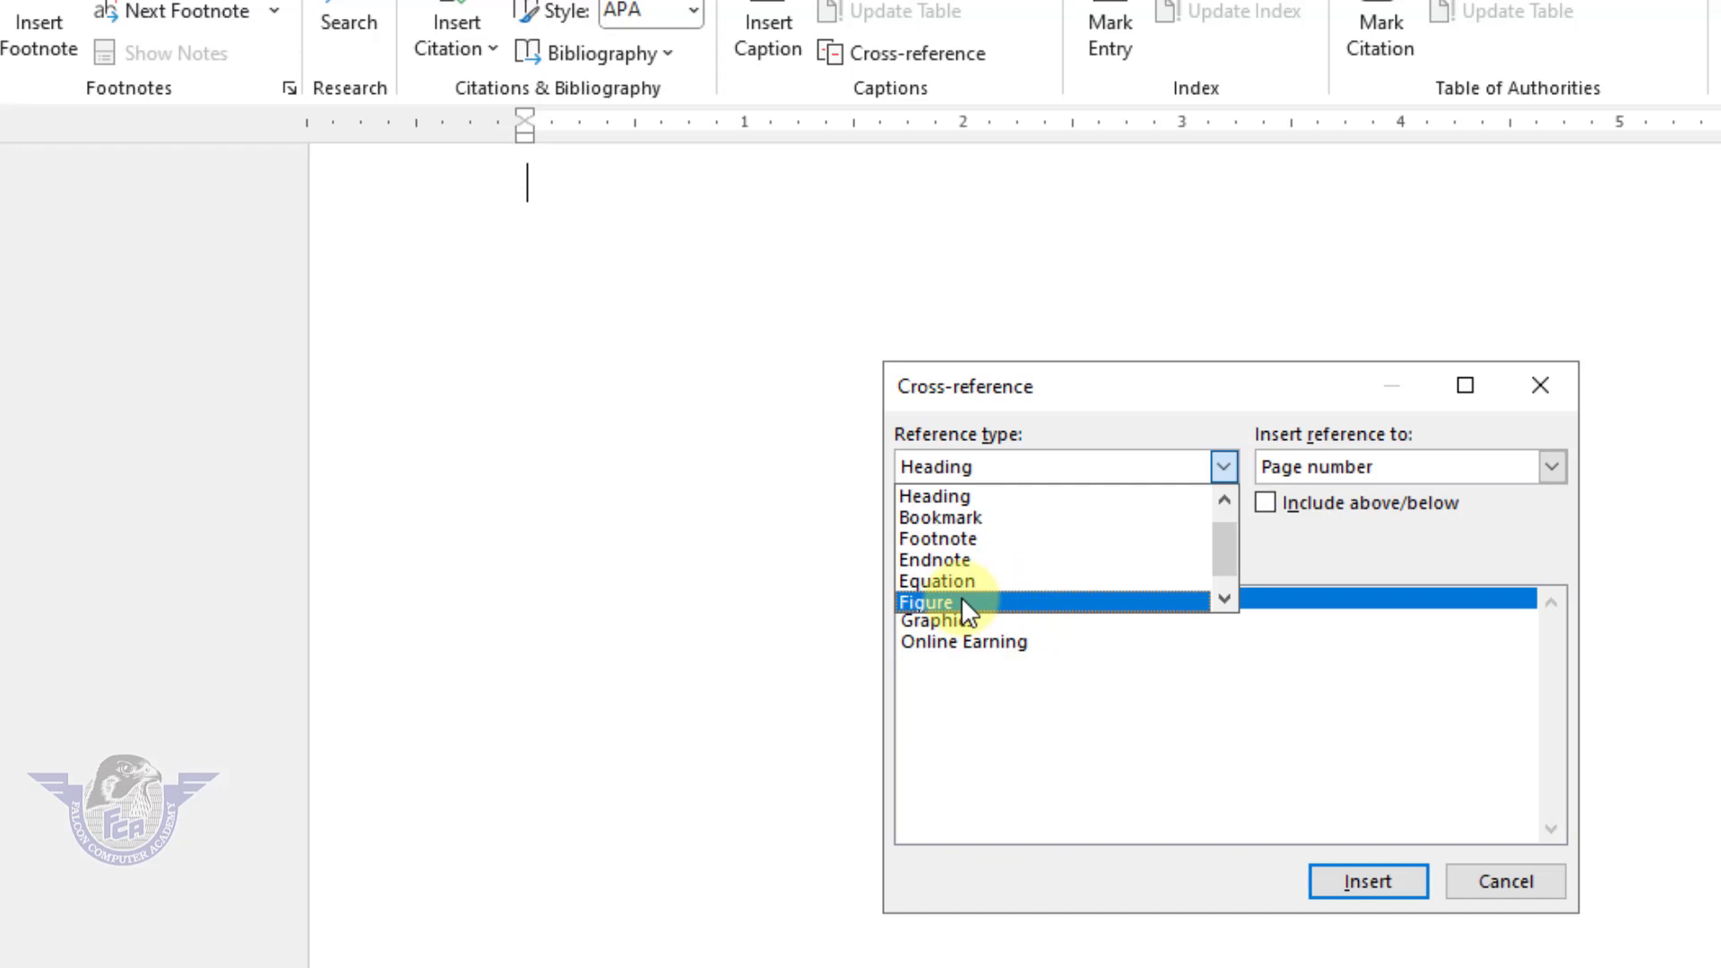
click(967, 496)
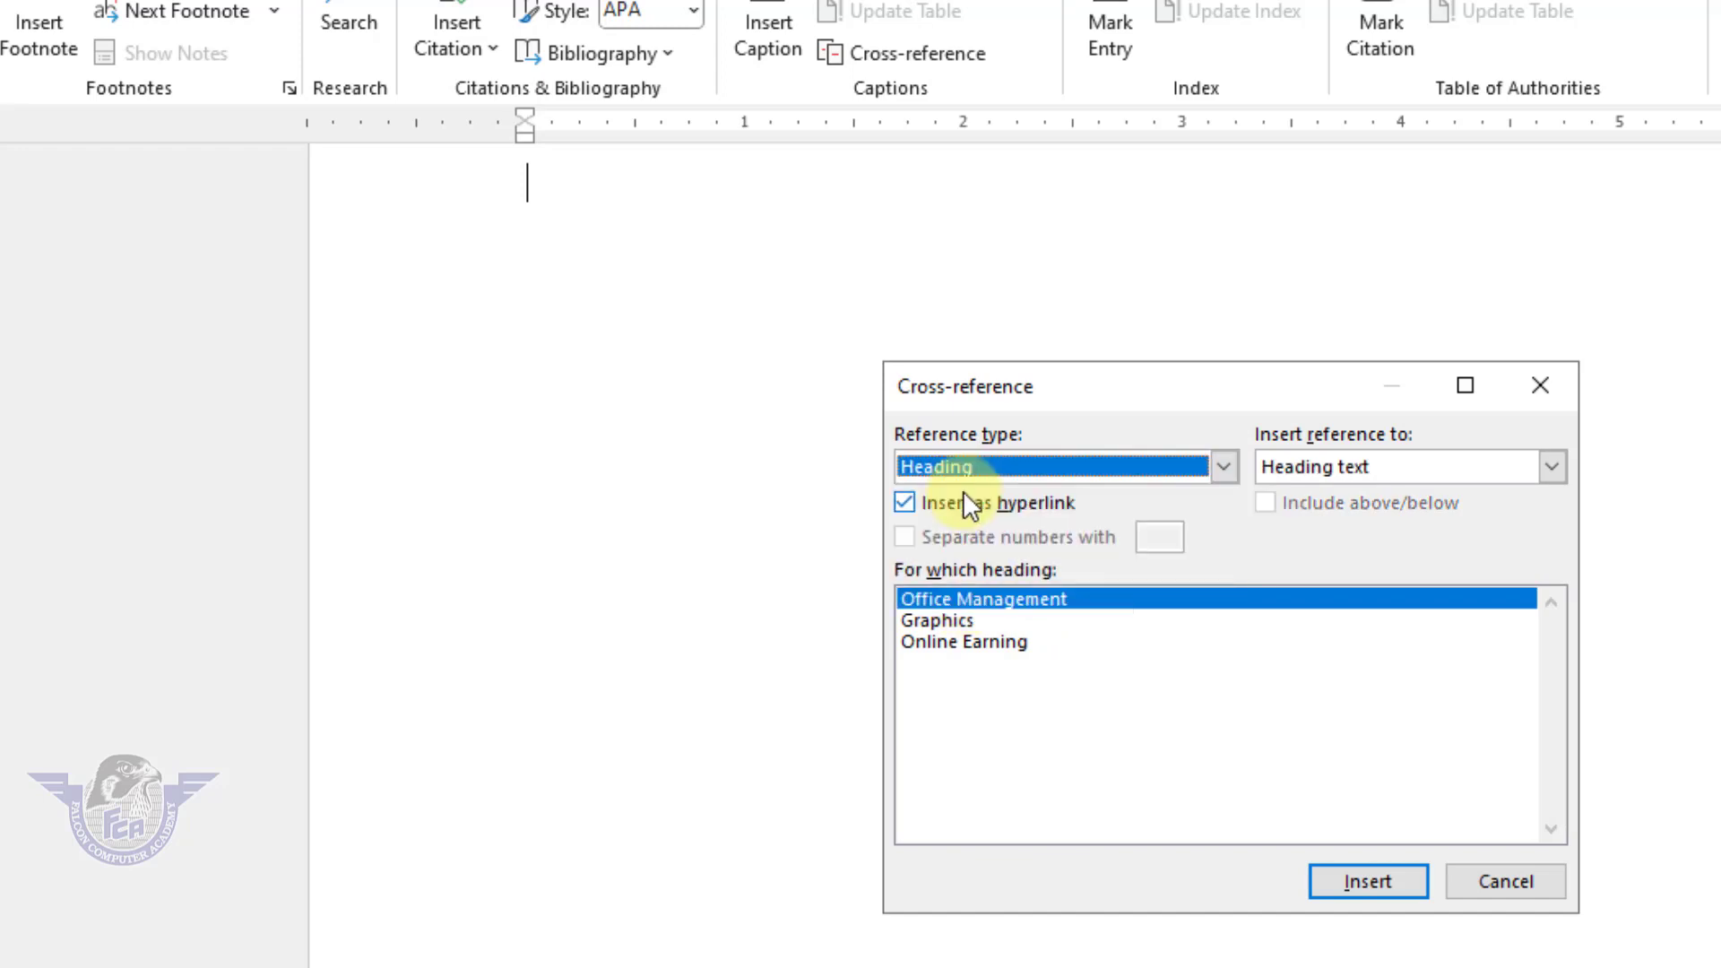
click(911, 504)
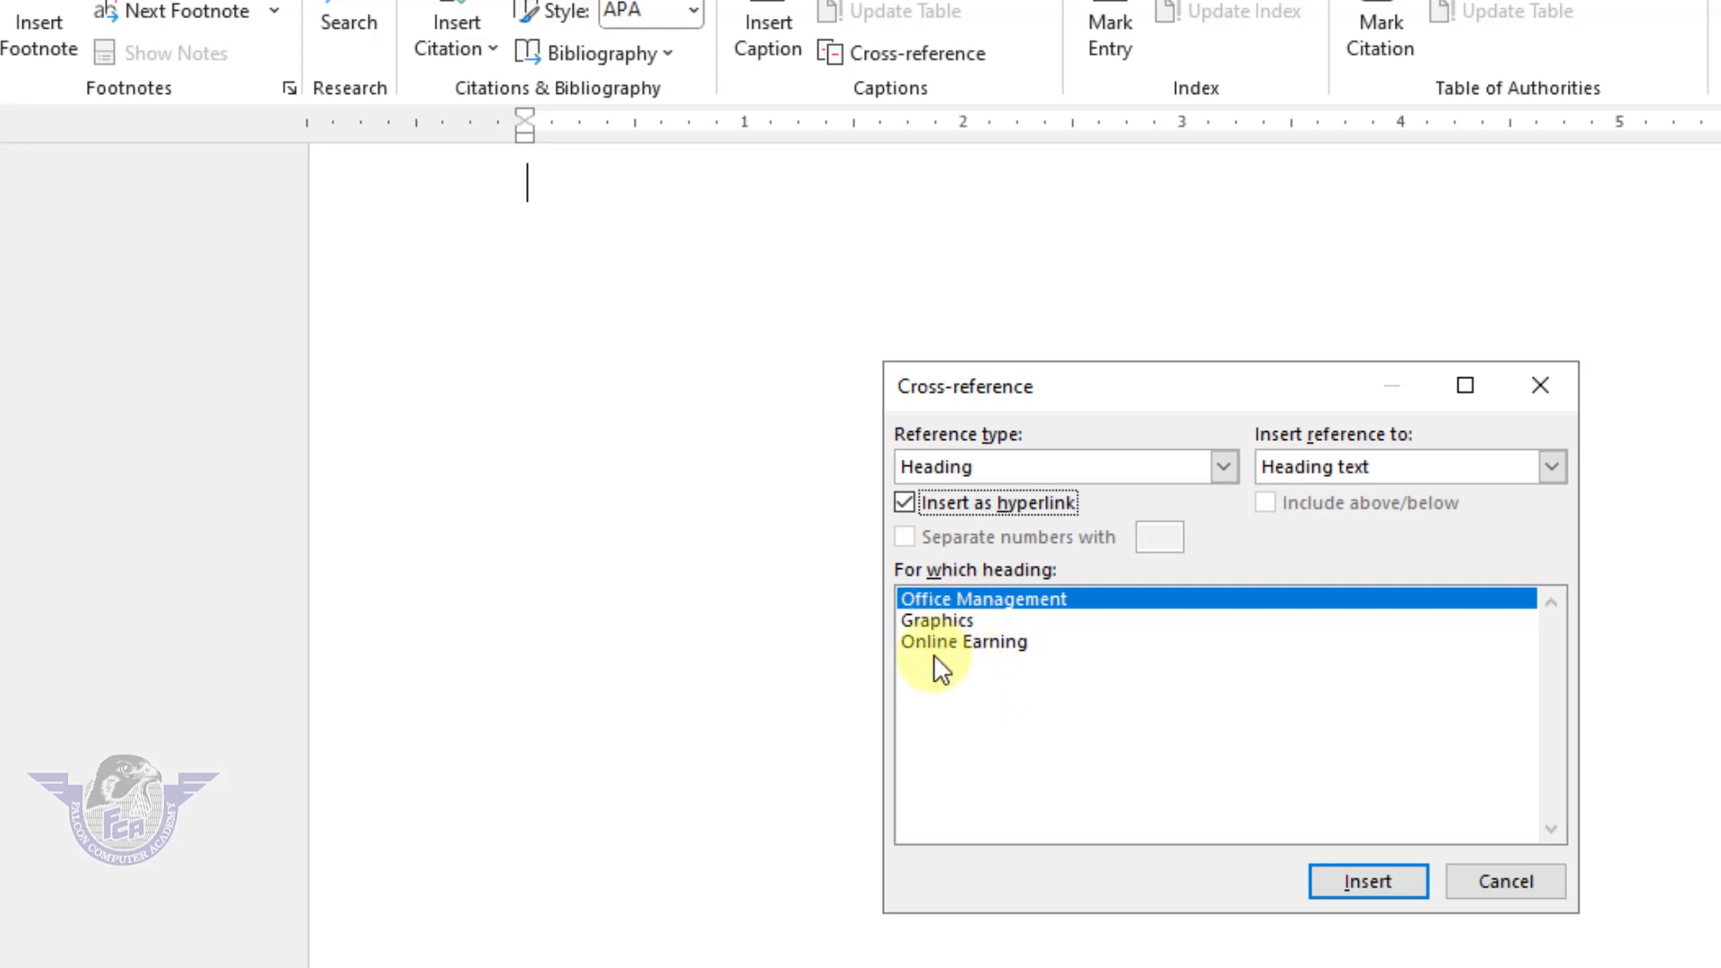
click(967, 600)
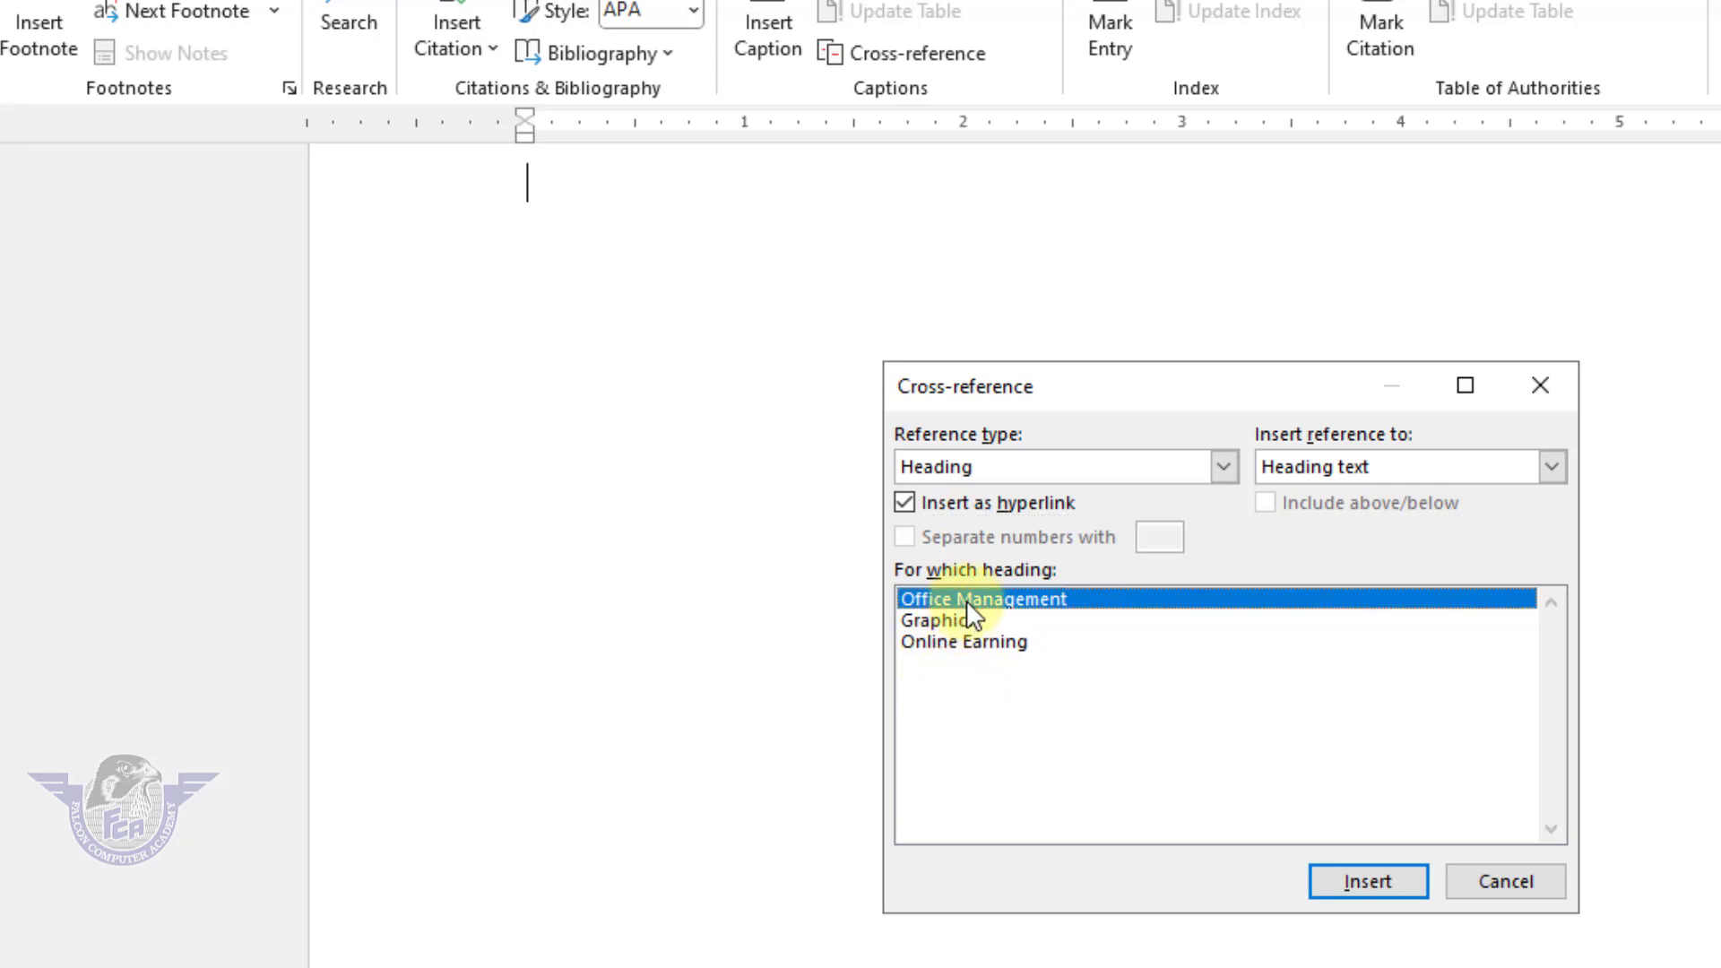
click(1366, 882)
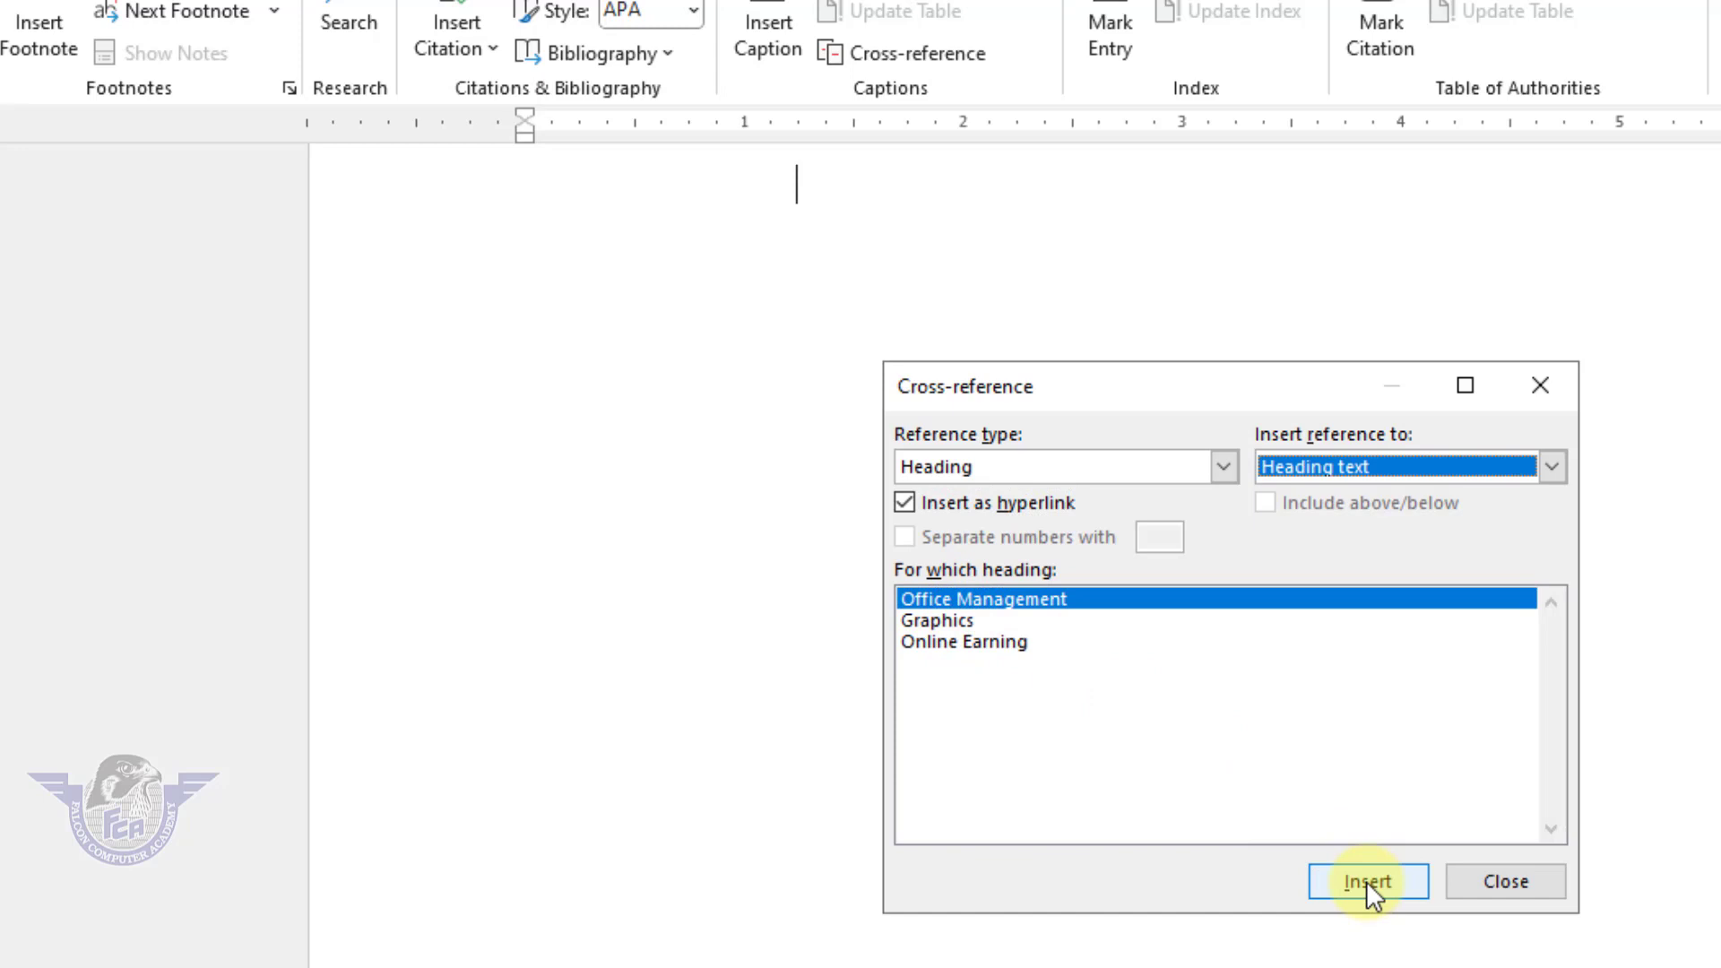
click(1497, 873)
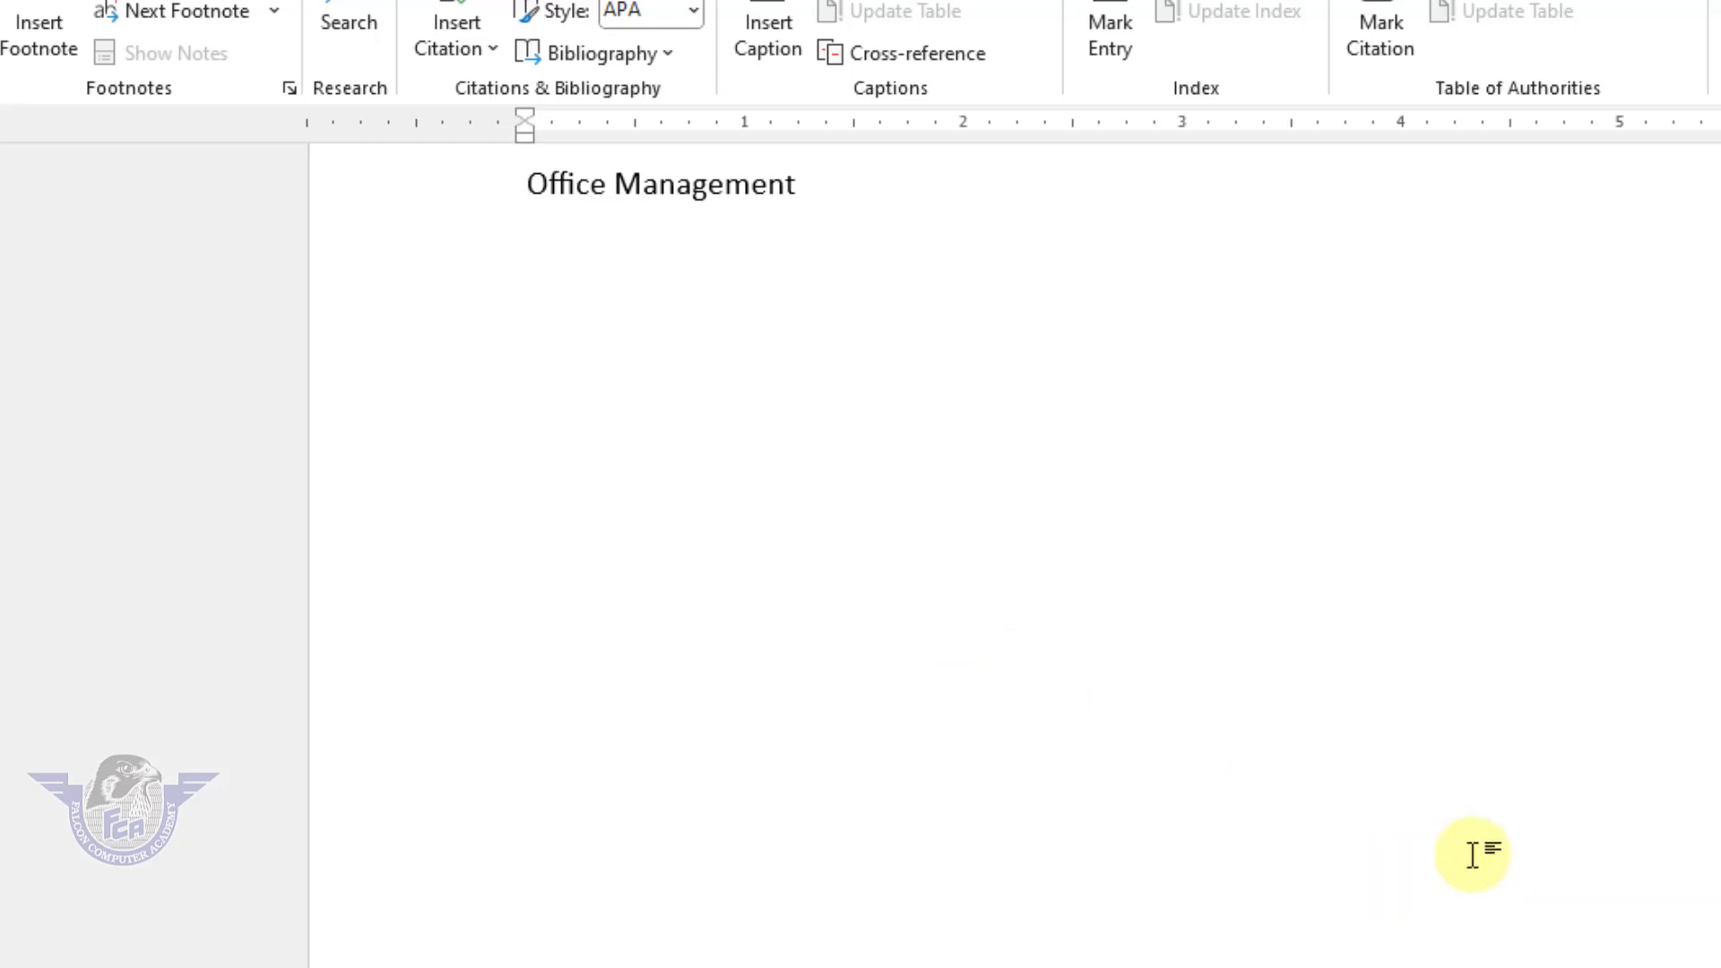
Step: Insert a hyperlinked cross-reference to the Graphics heading text on a new line below the Office Management entry
key(Return)
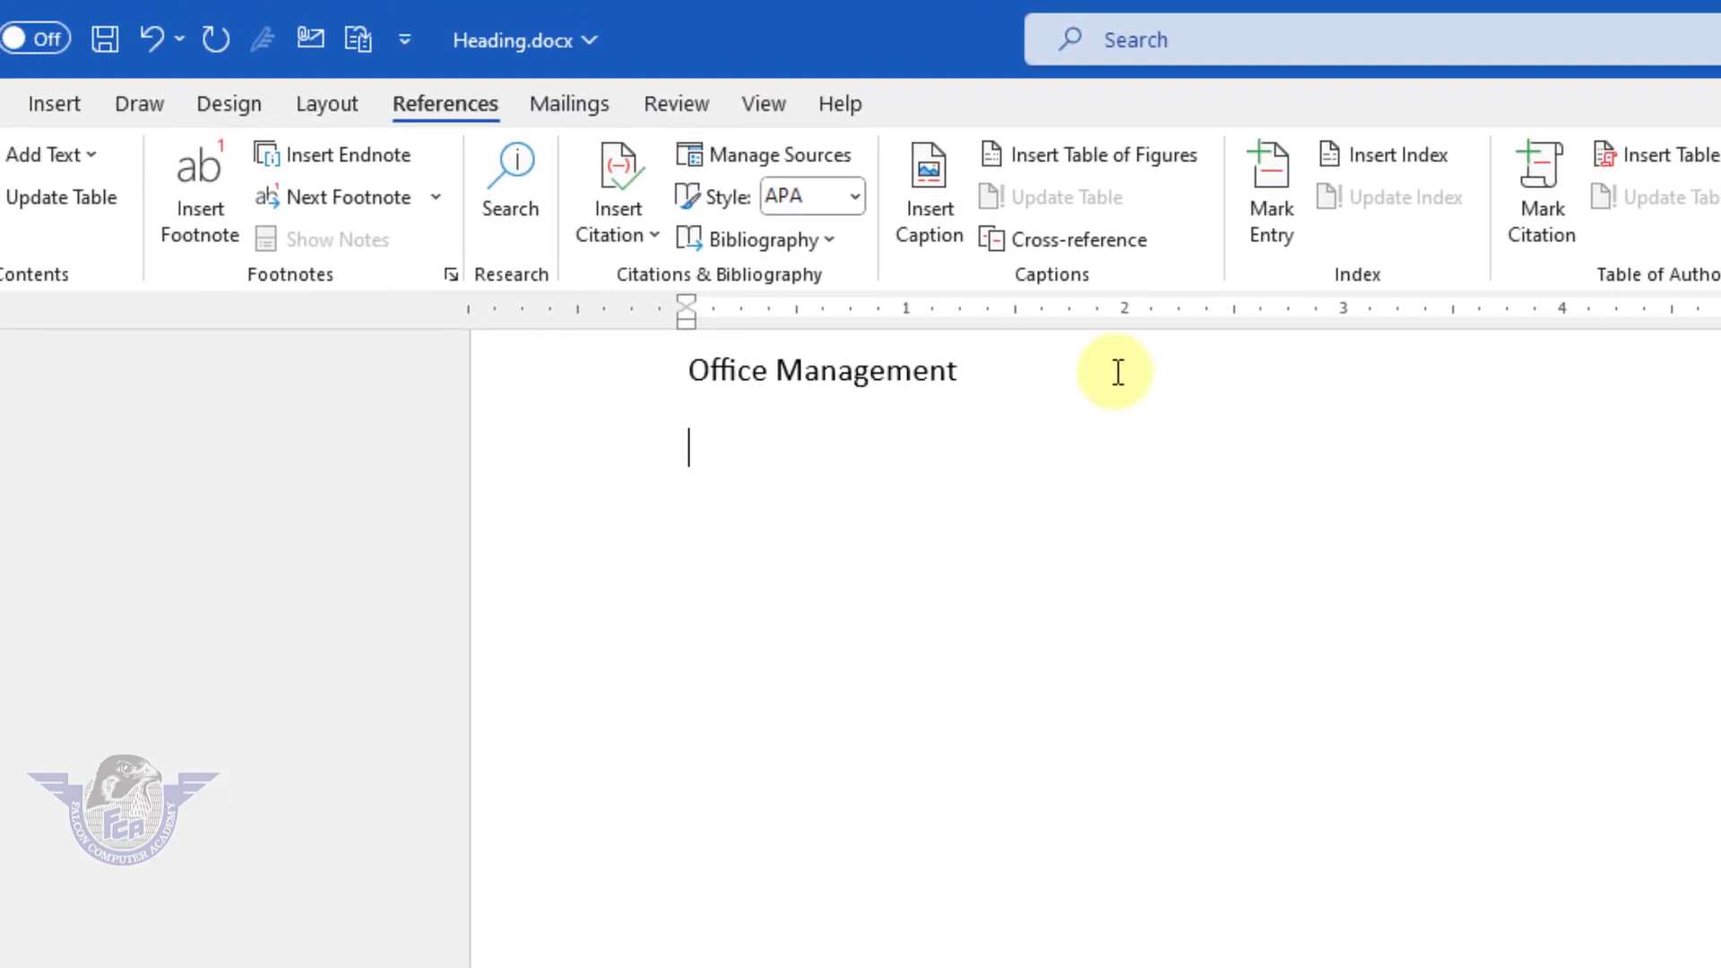
click(1129, 249)
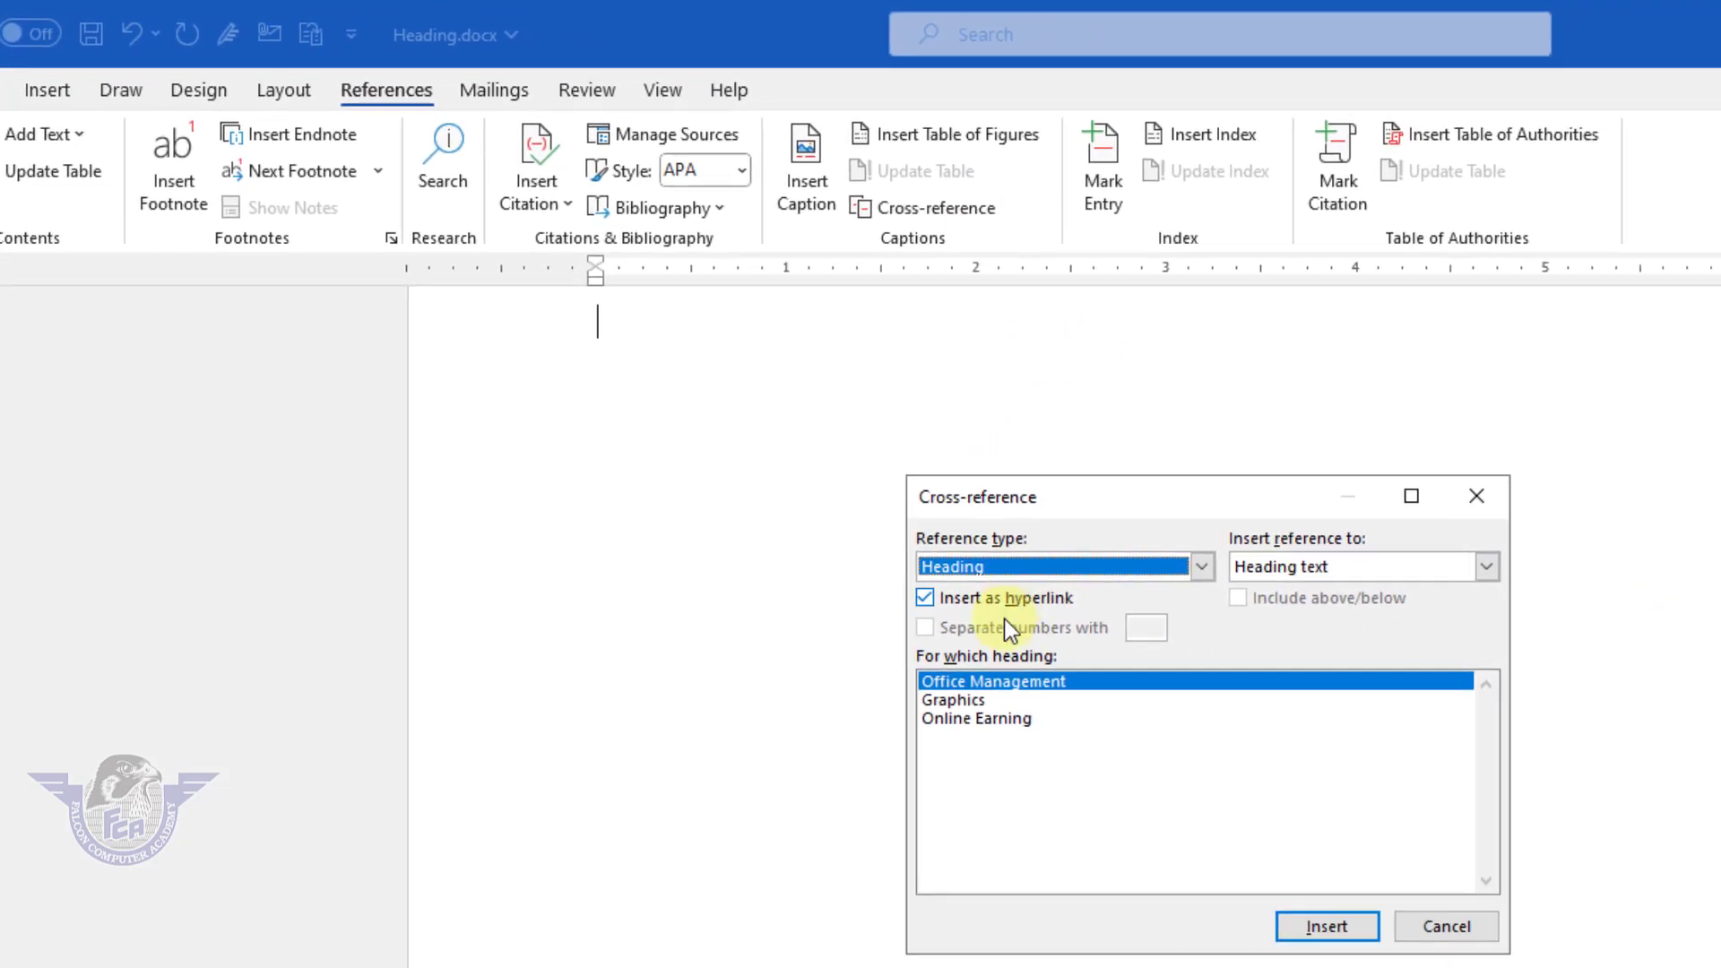
click(1119, 806)
click(1289, 897)
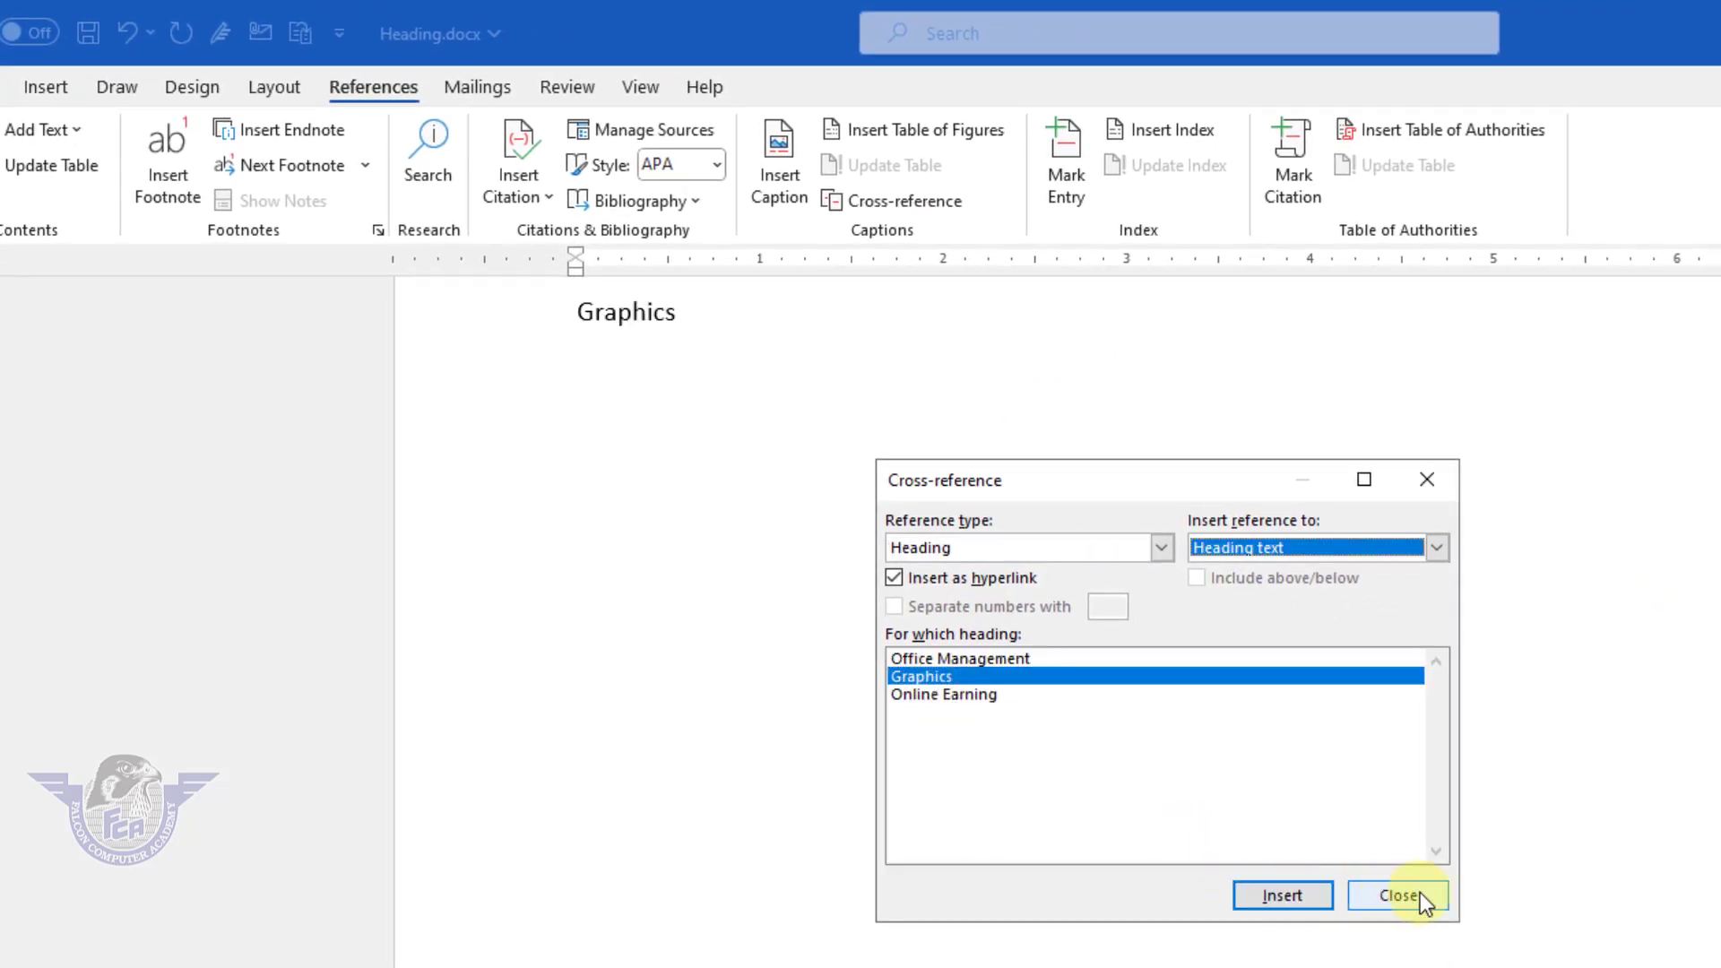
click(1420, 891)
Step: Insert a hyperlinked cross-reference to the Online Earning heading text on a new line below the Graphics entry
key(Return)
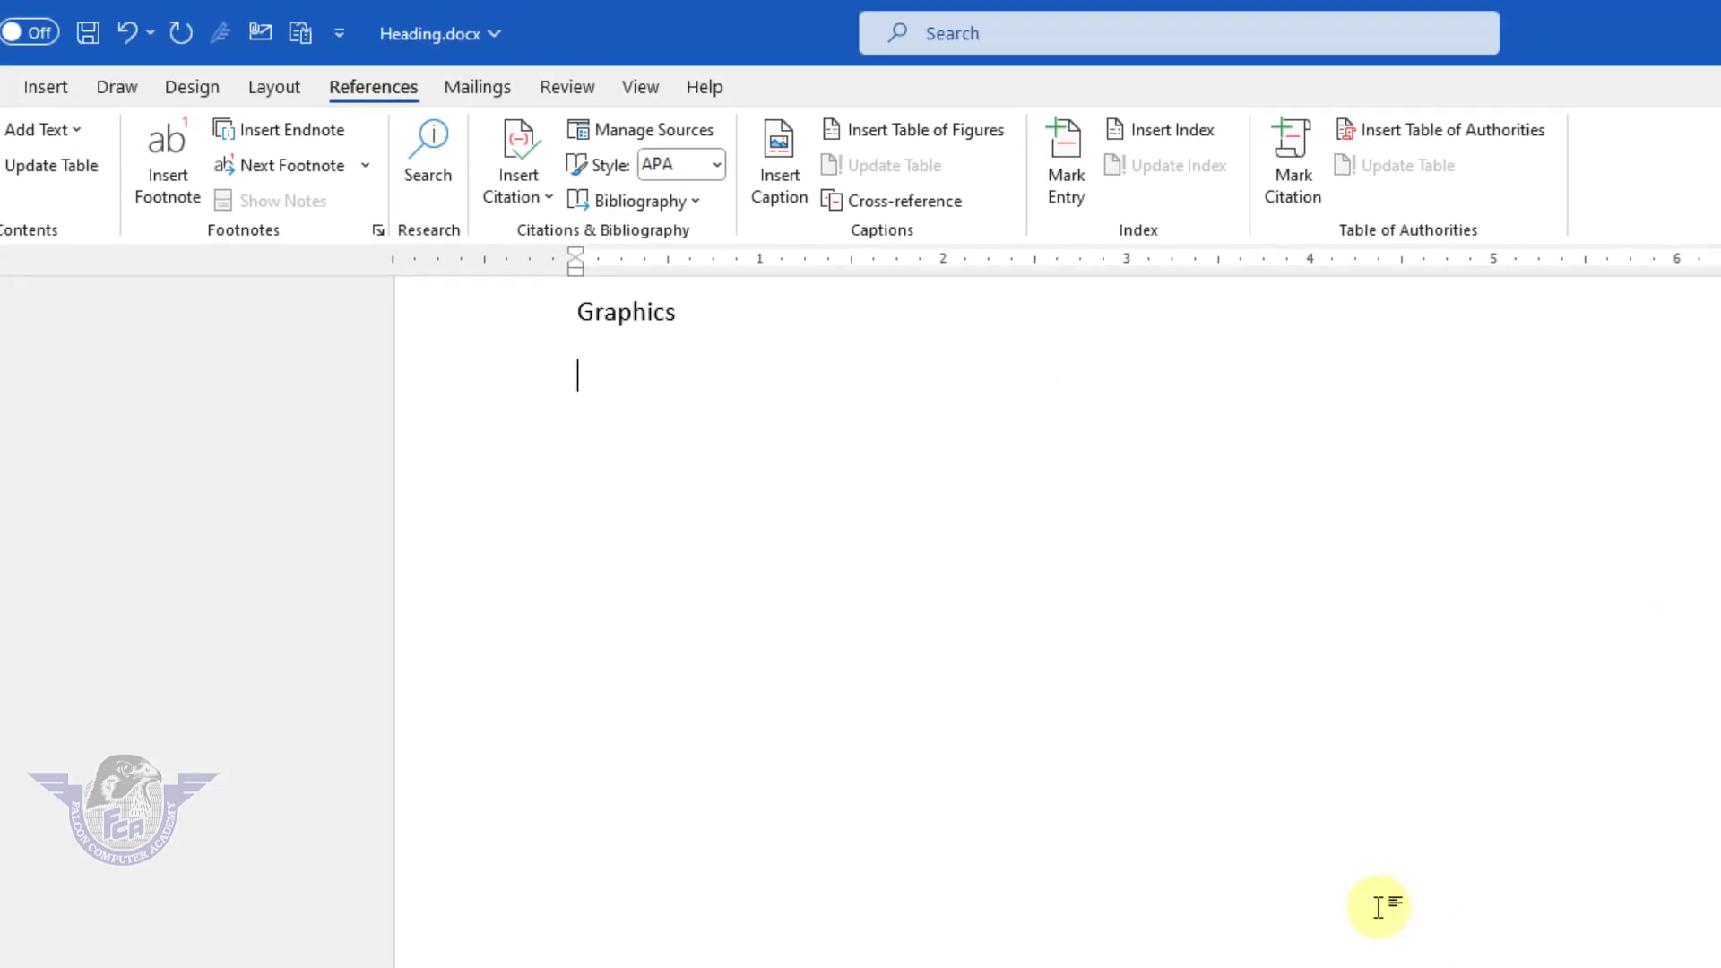
scroll(1044, 802, up, 3)
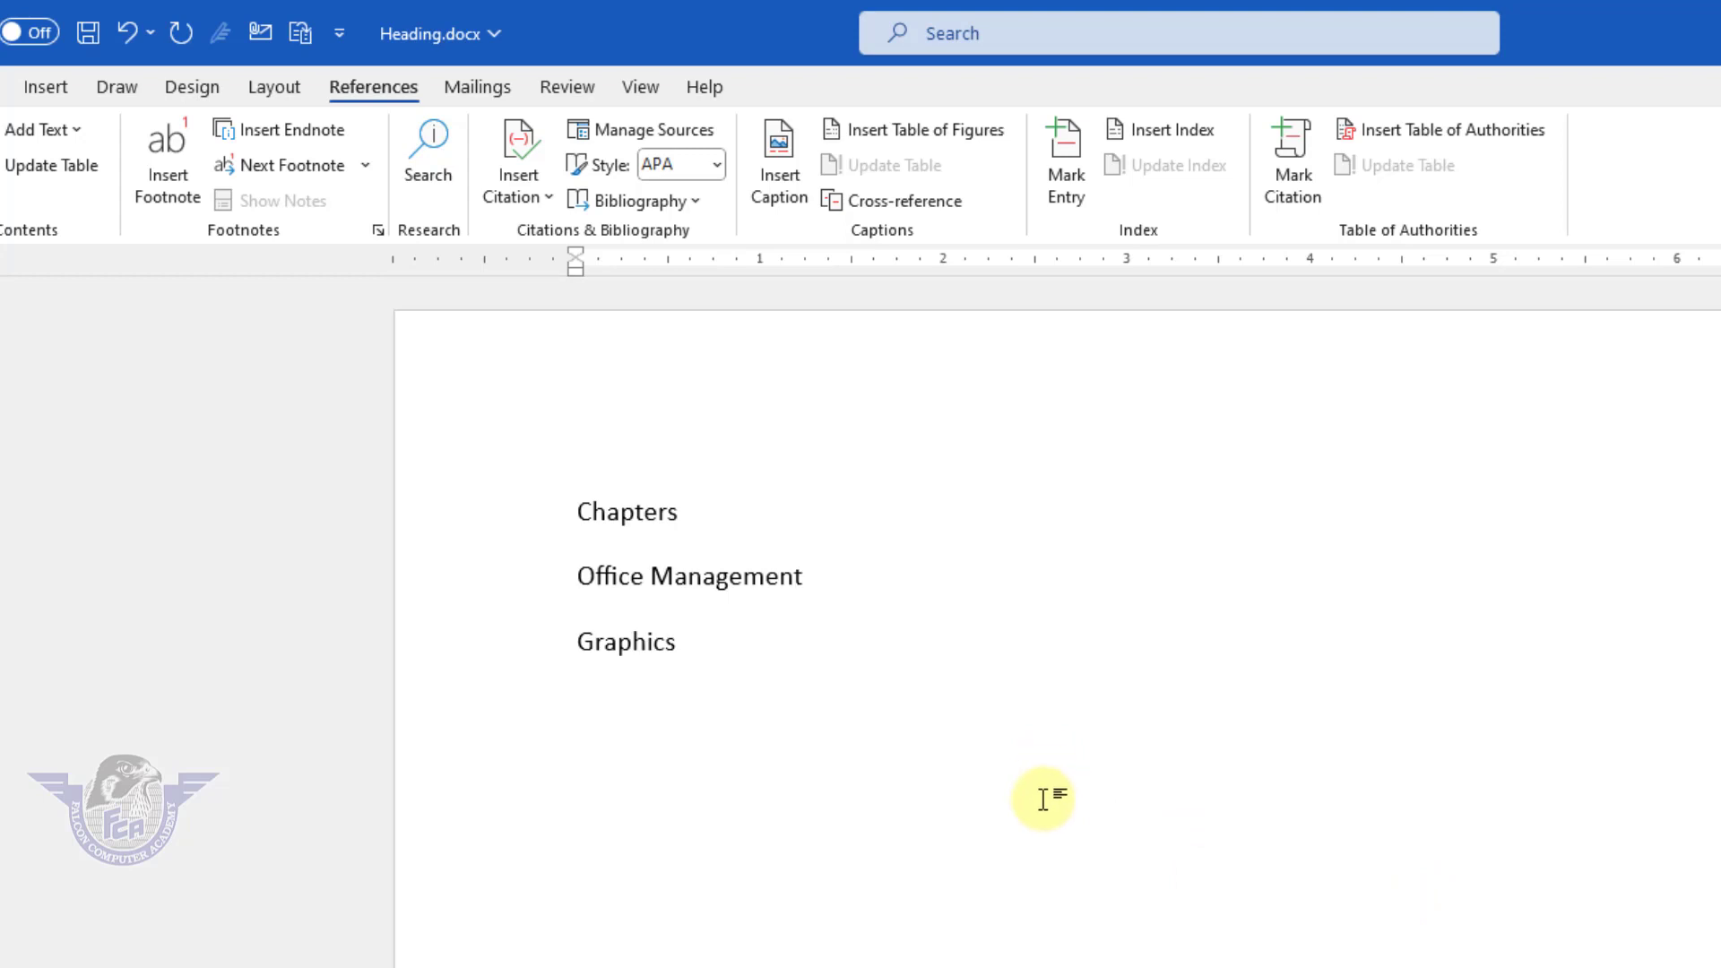
click(922, 201)
click(968, 701)
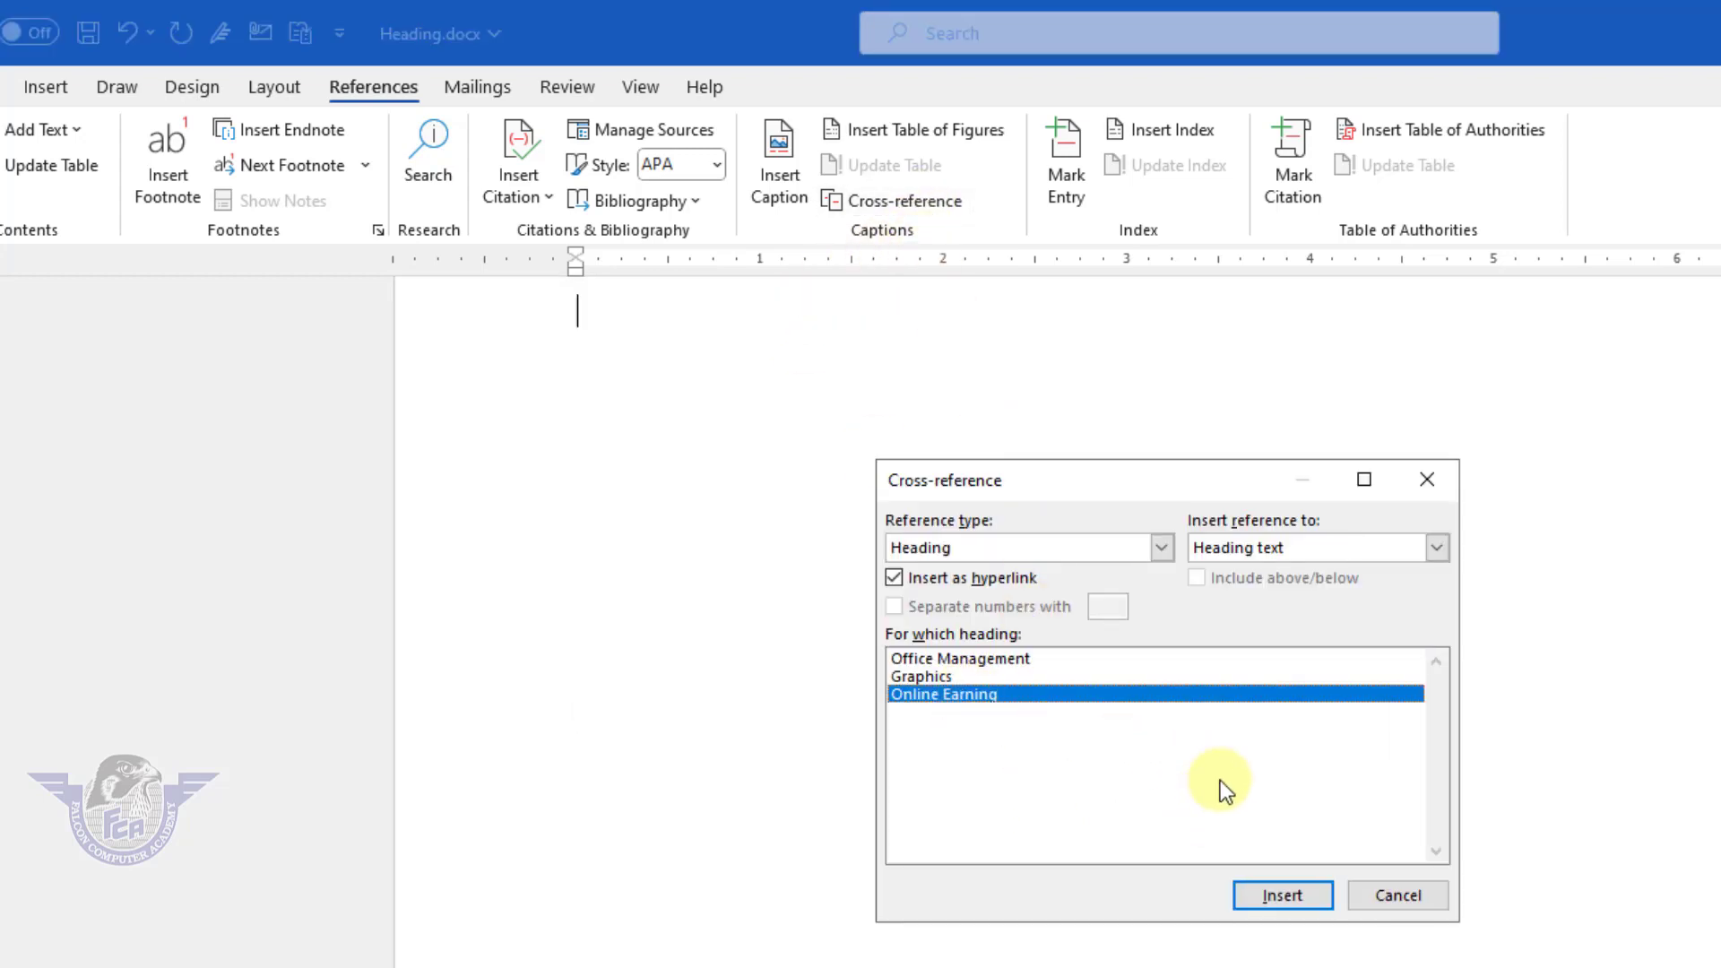
click(1288, 902)
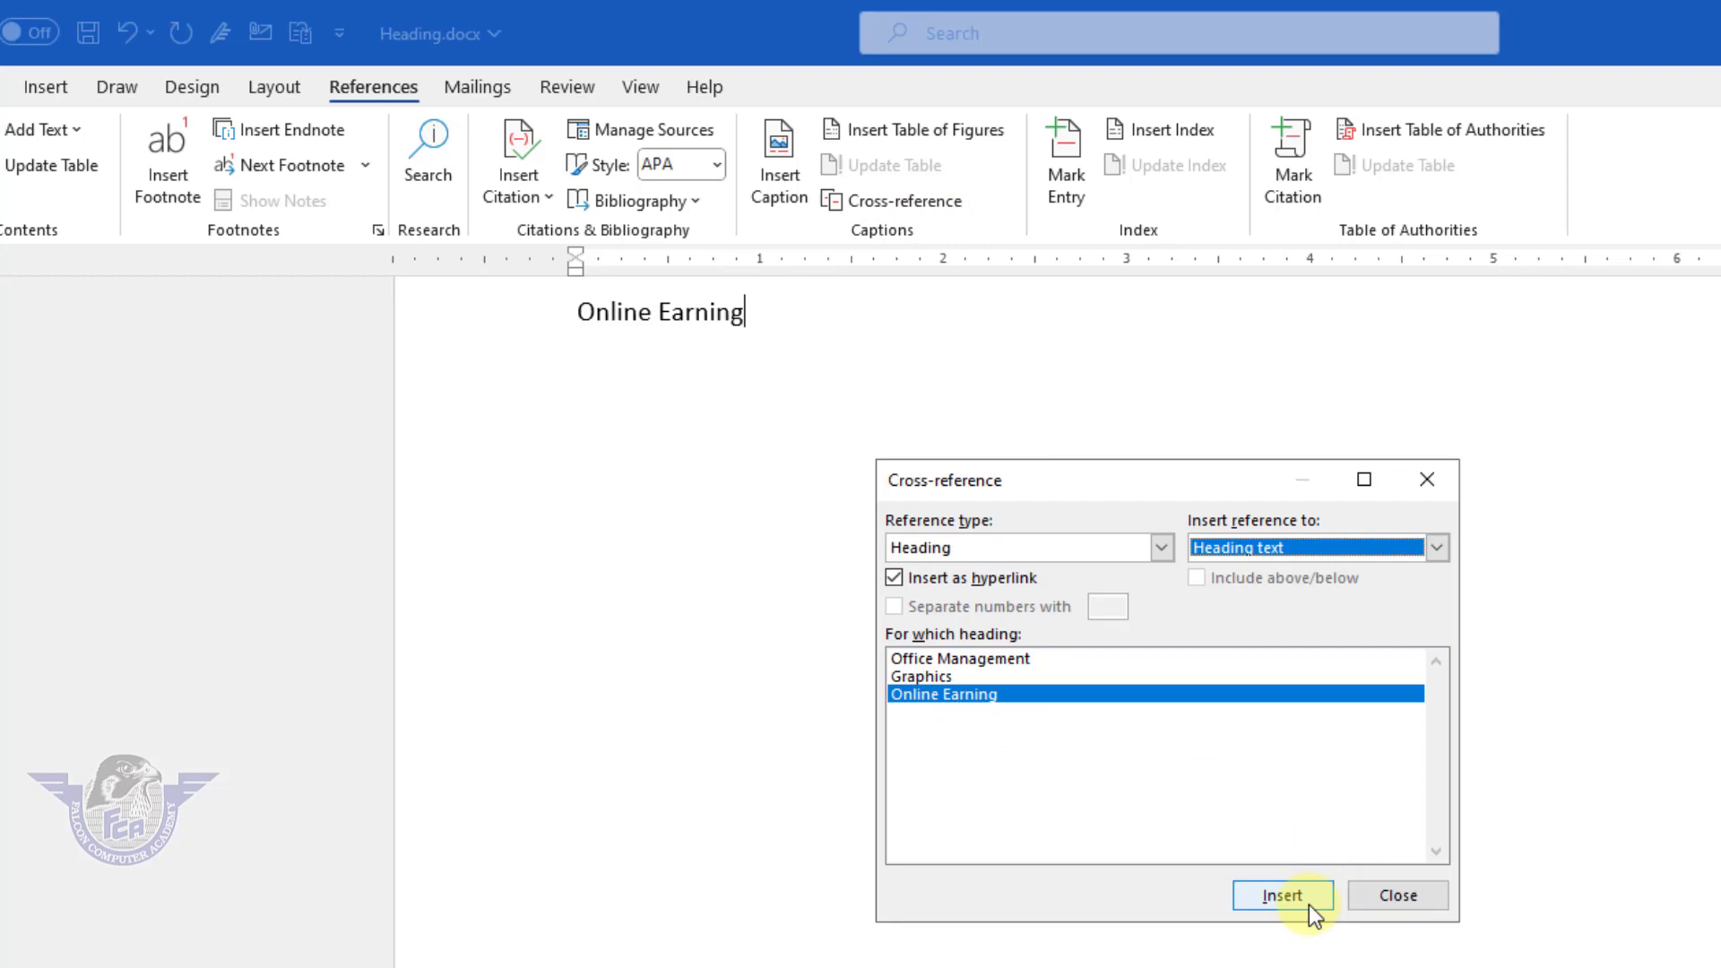
click(1417, 896)
Step: Test the Office Management, Graphics and Online Earning links by following each one from the Chapters list, returning to the document start between them
scroll(1056, 708, up, 4)
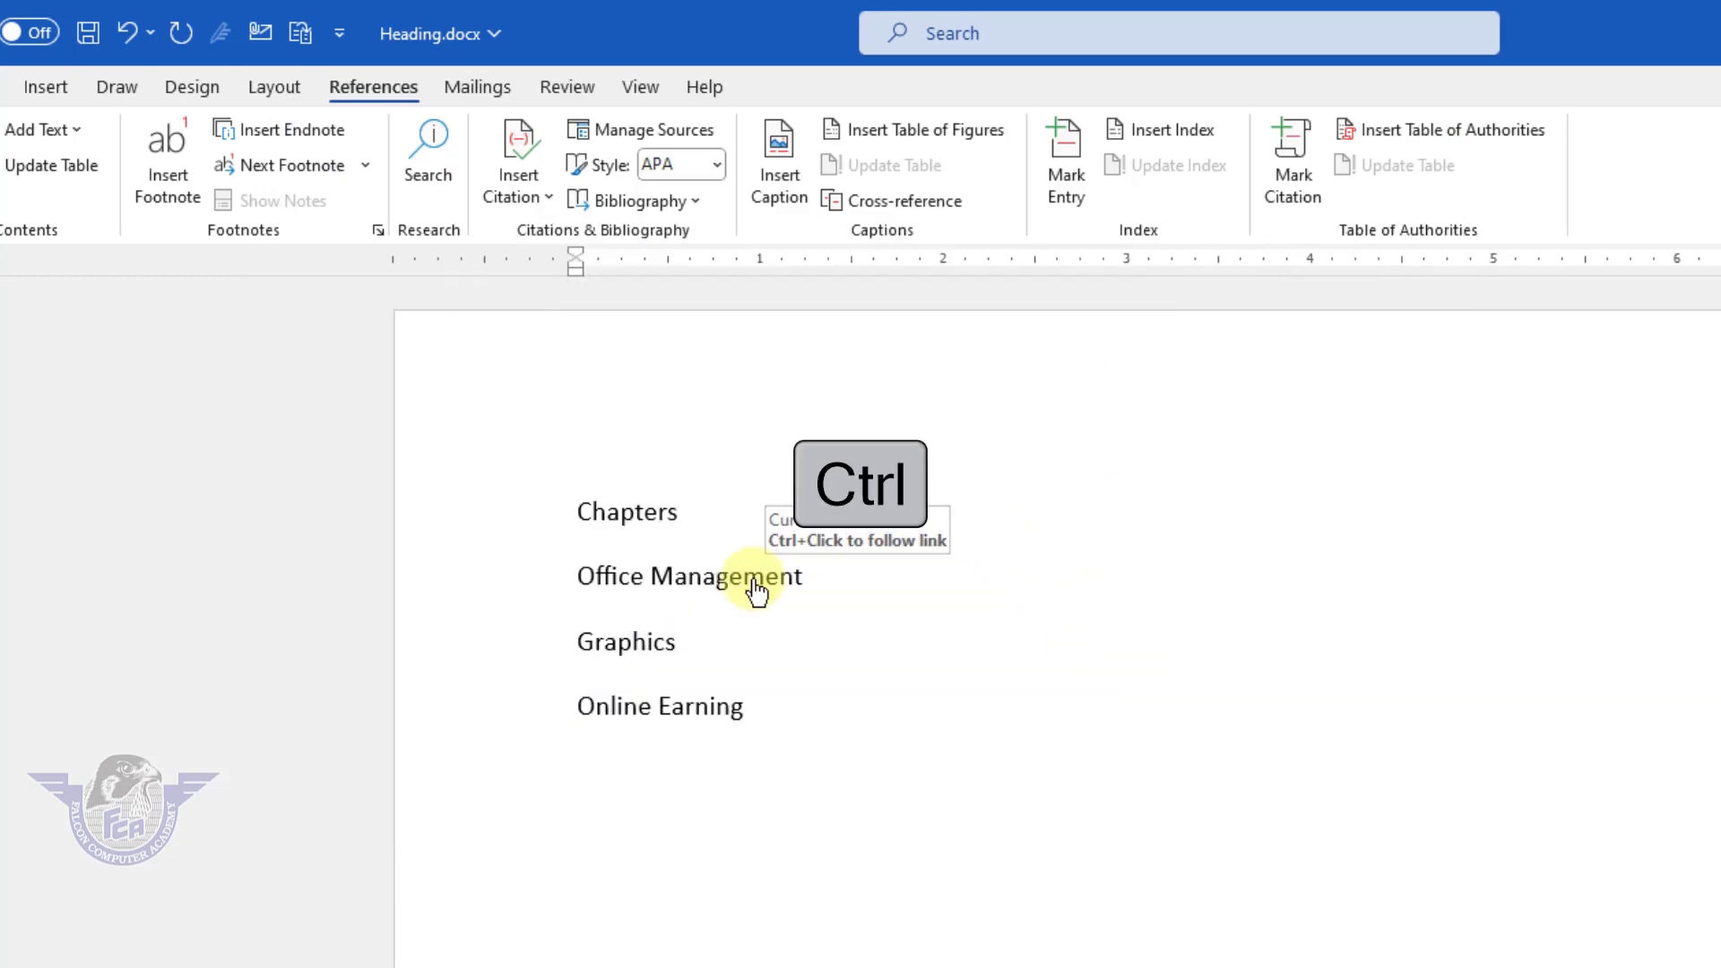
ctrl+click(756, 587)
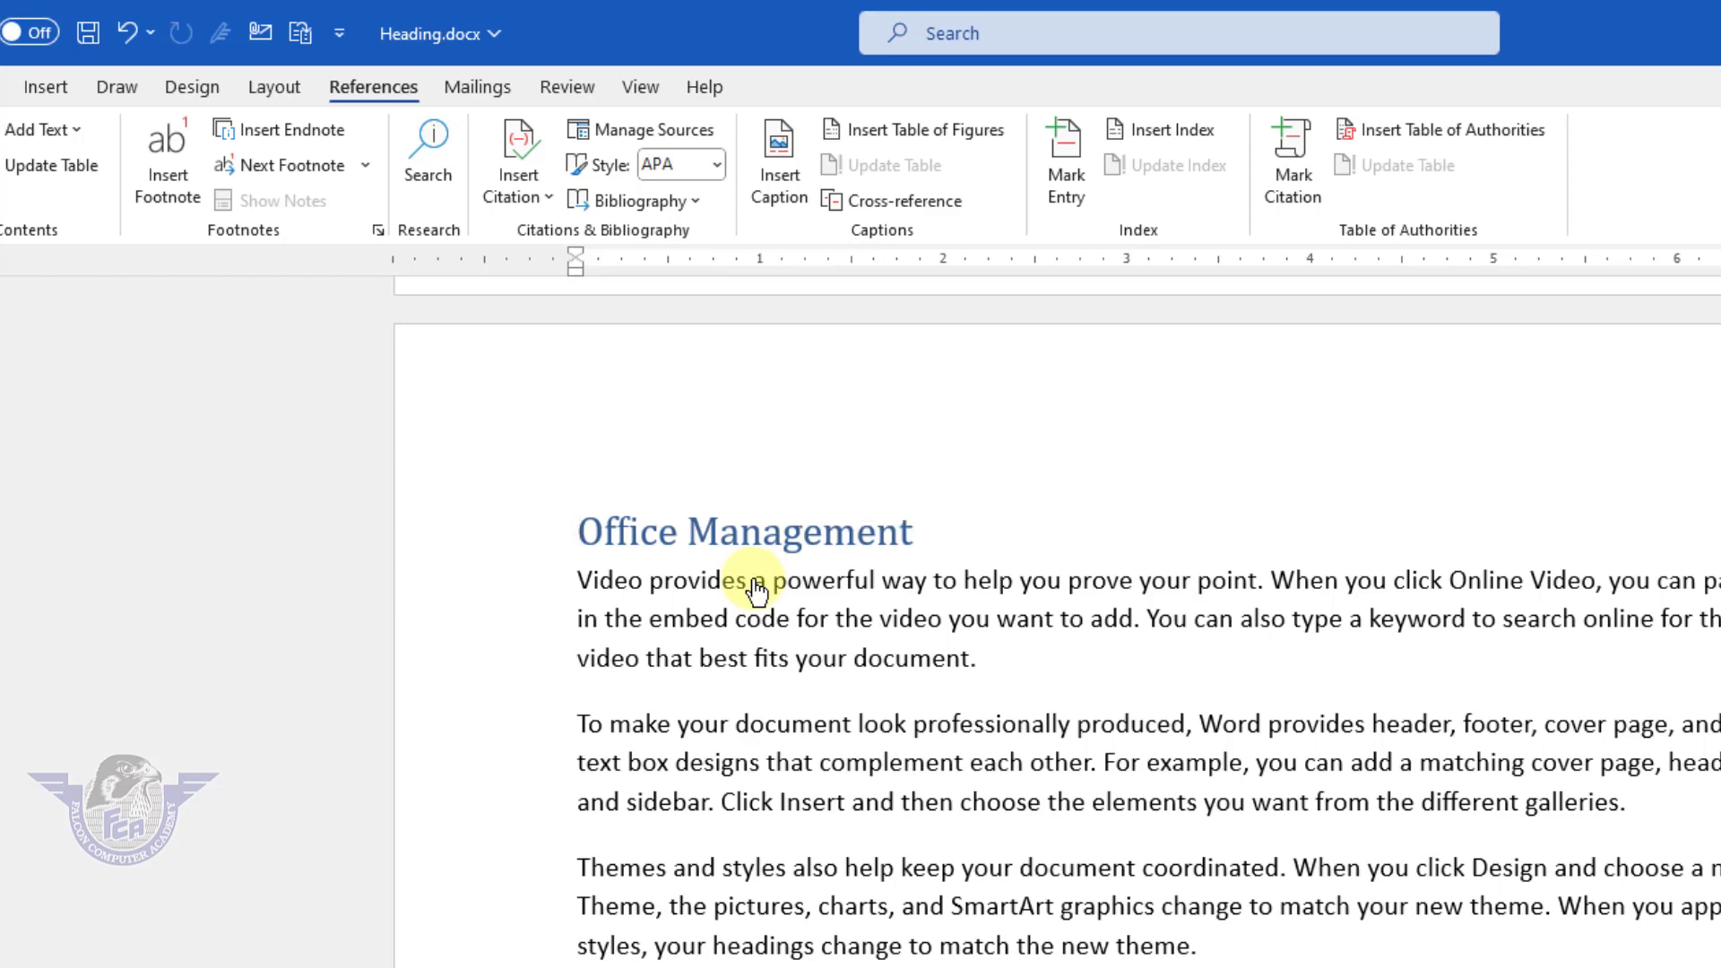
key(ctrl+Home)
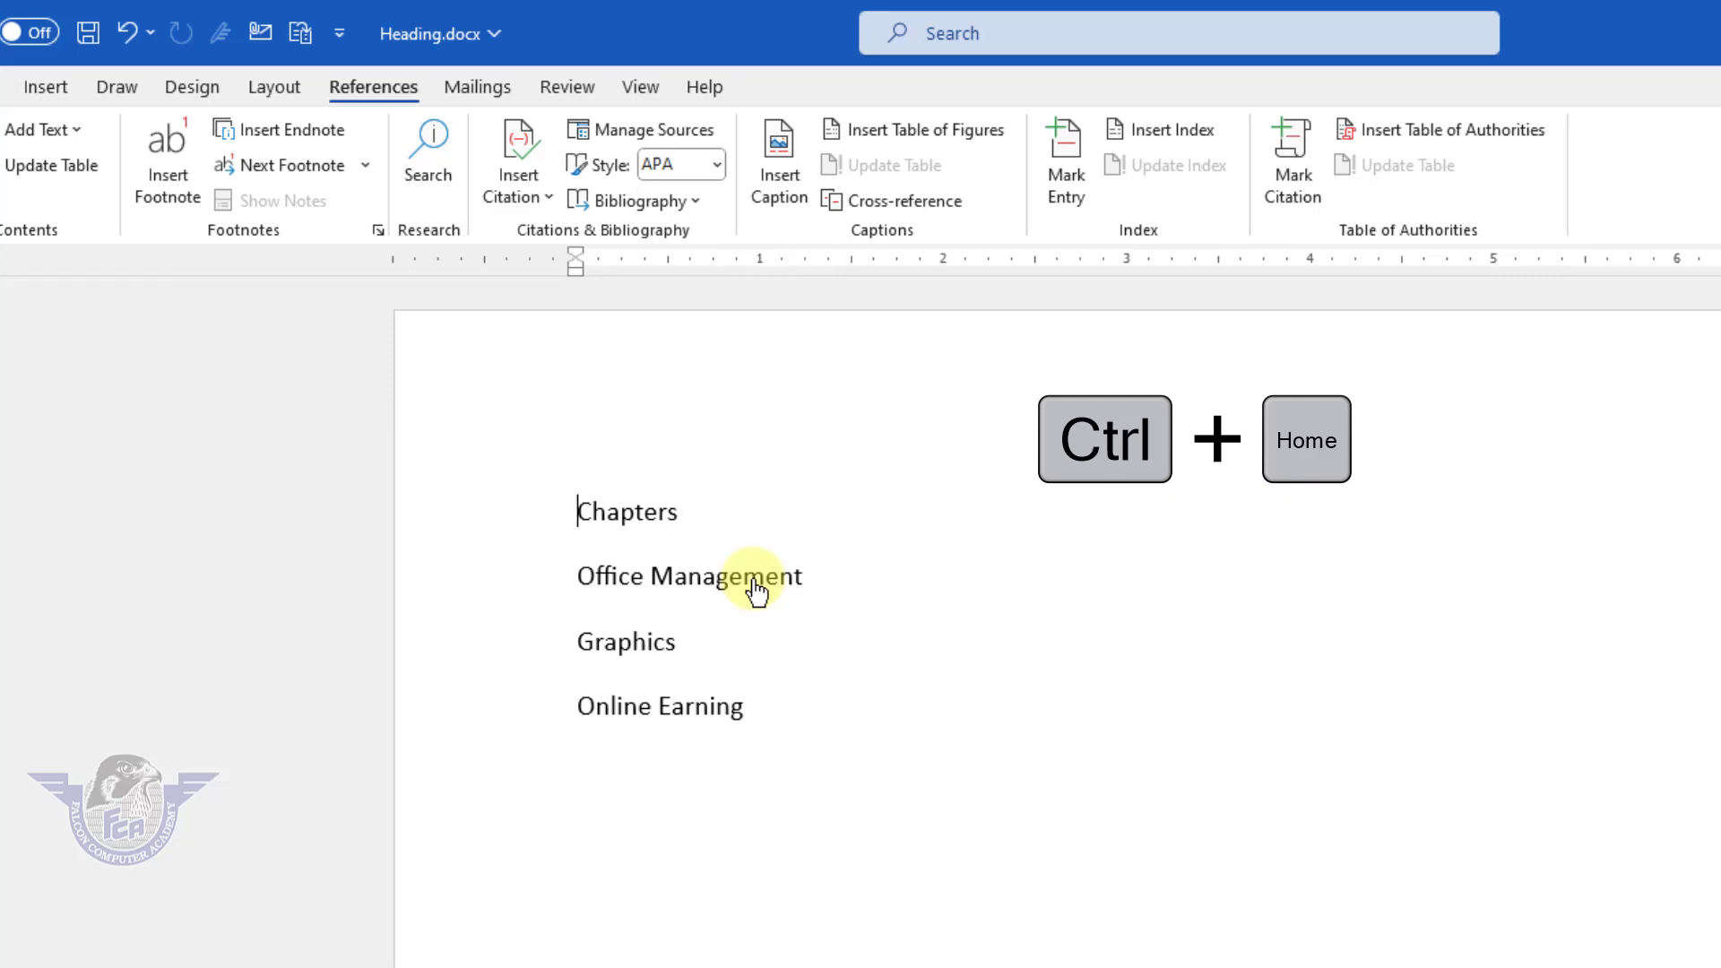
ctrl+click(624, 645)
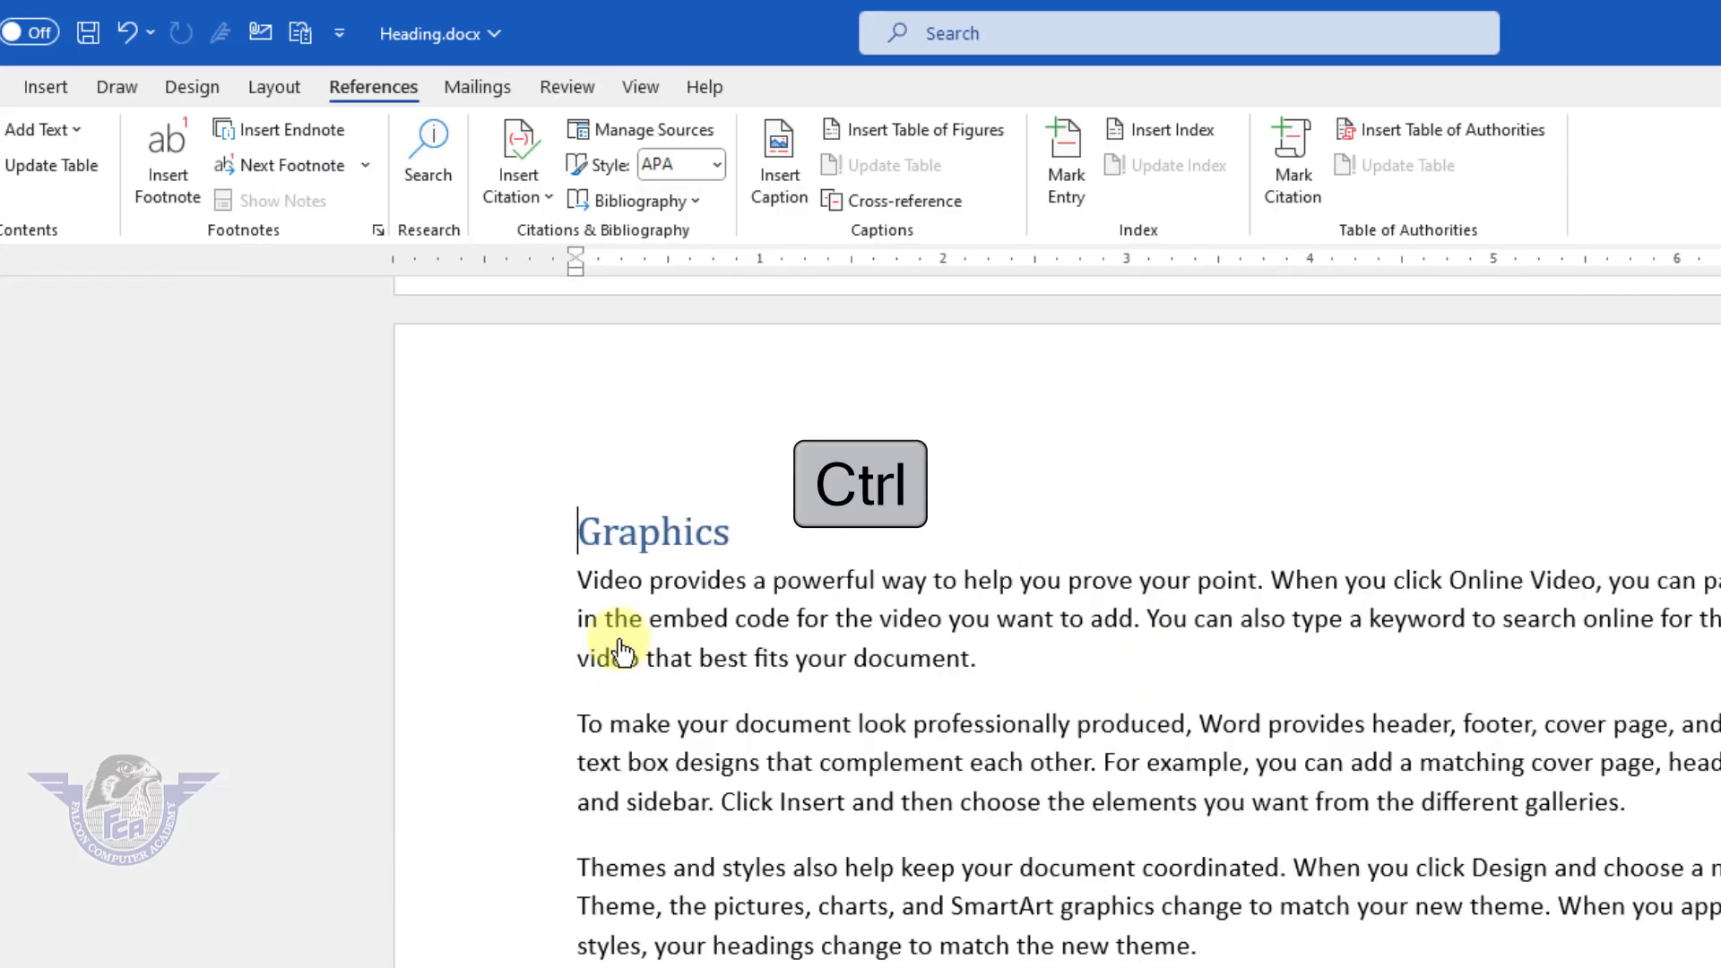
key(ctrl+Home)
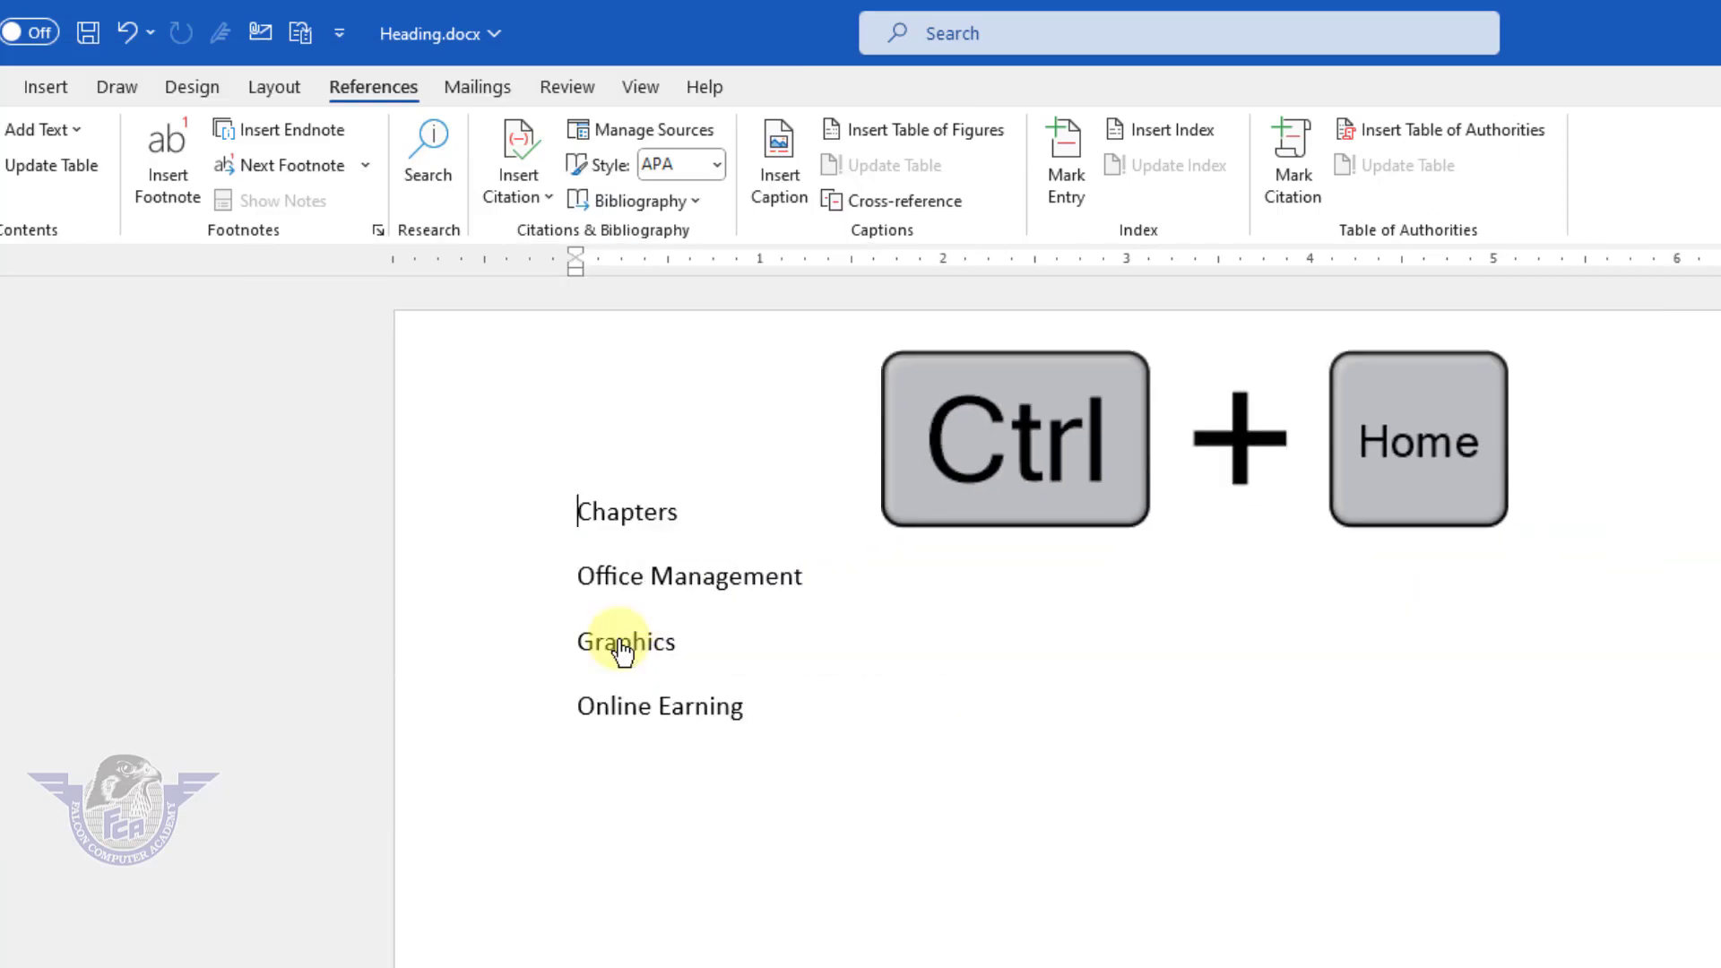
triple_click(722, 718)
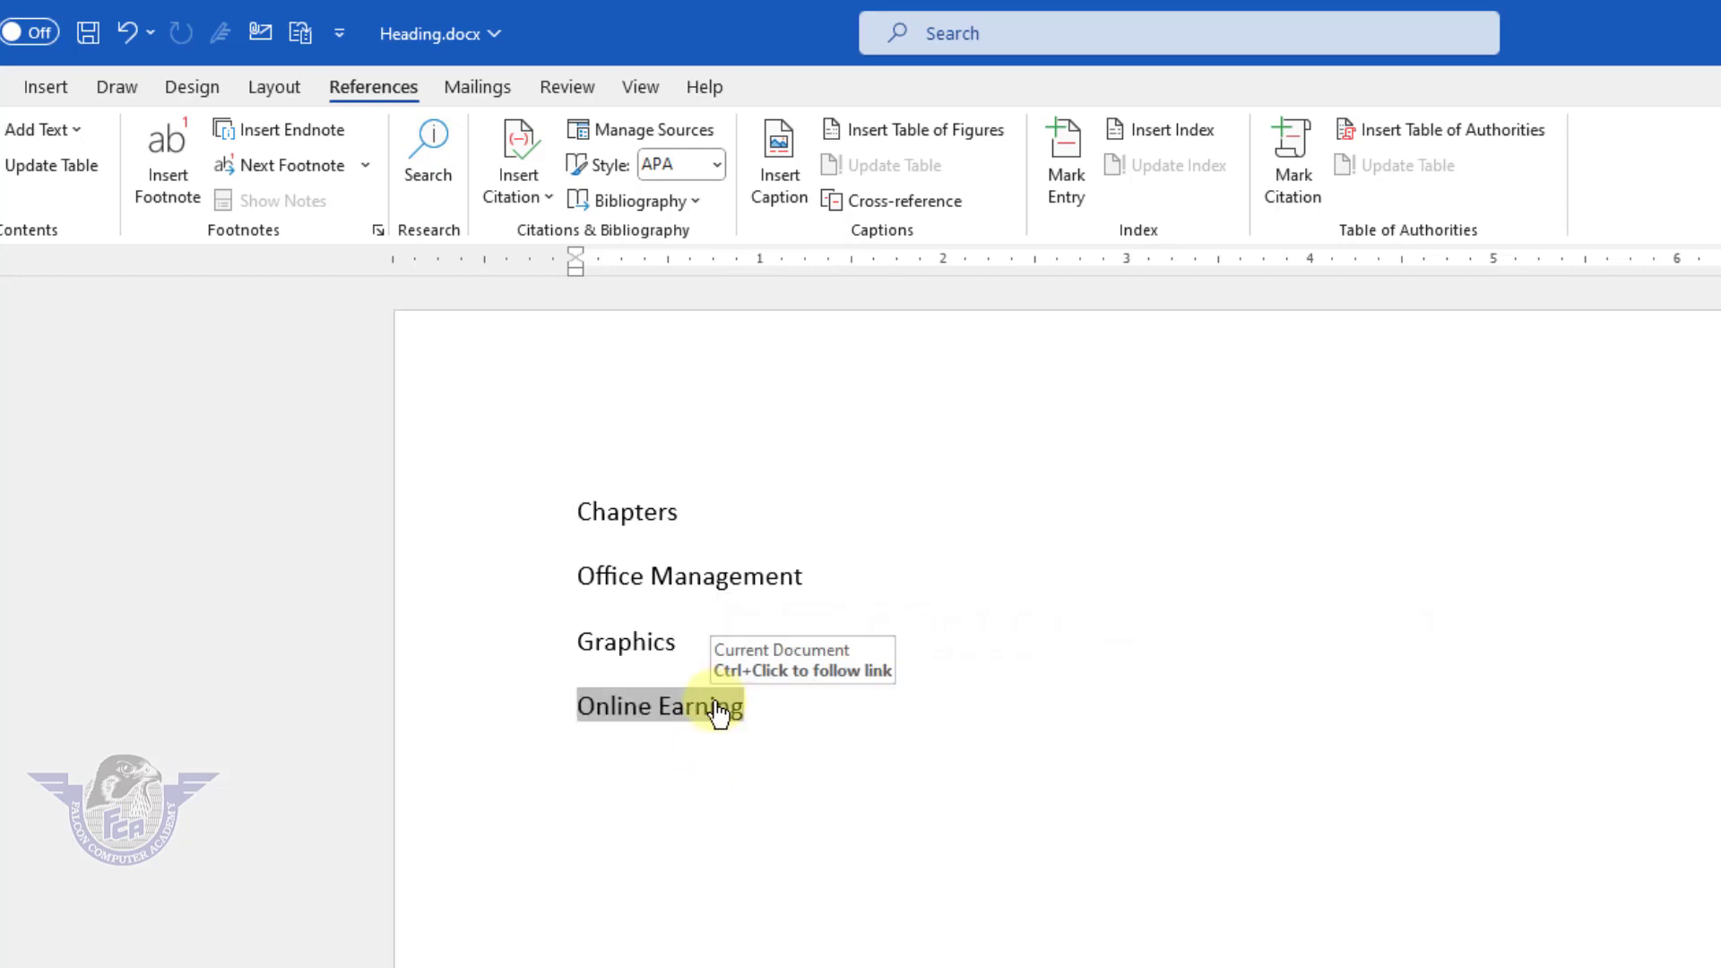
ctrl+click(720, 712)
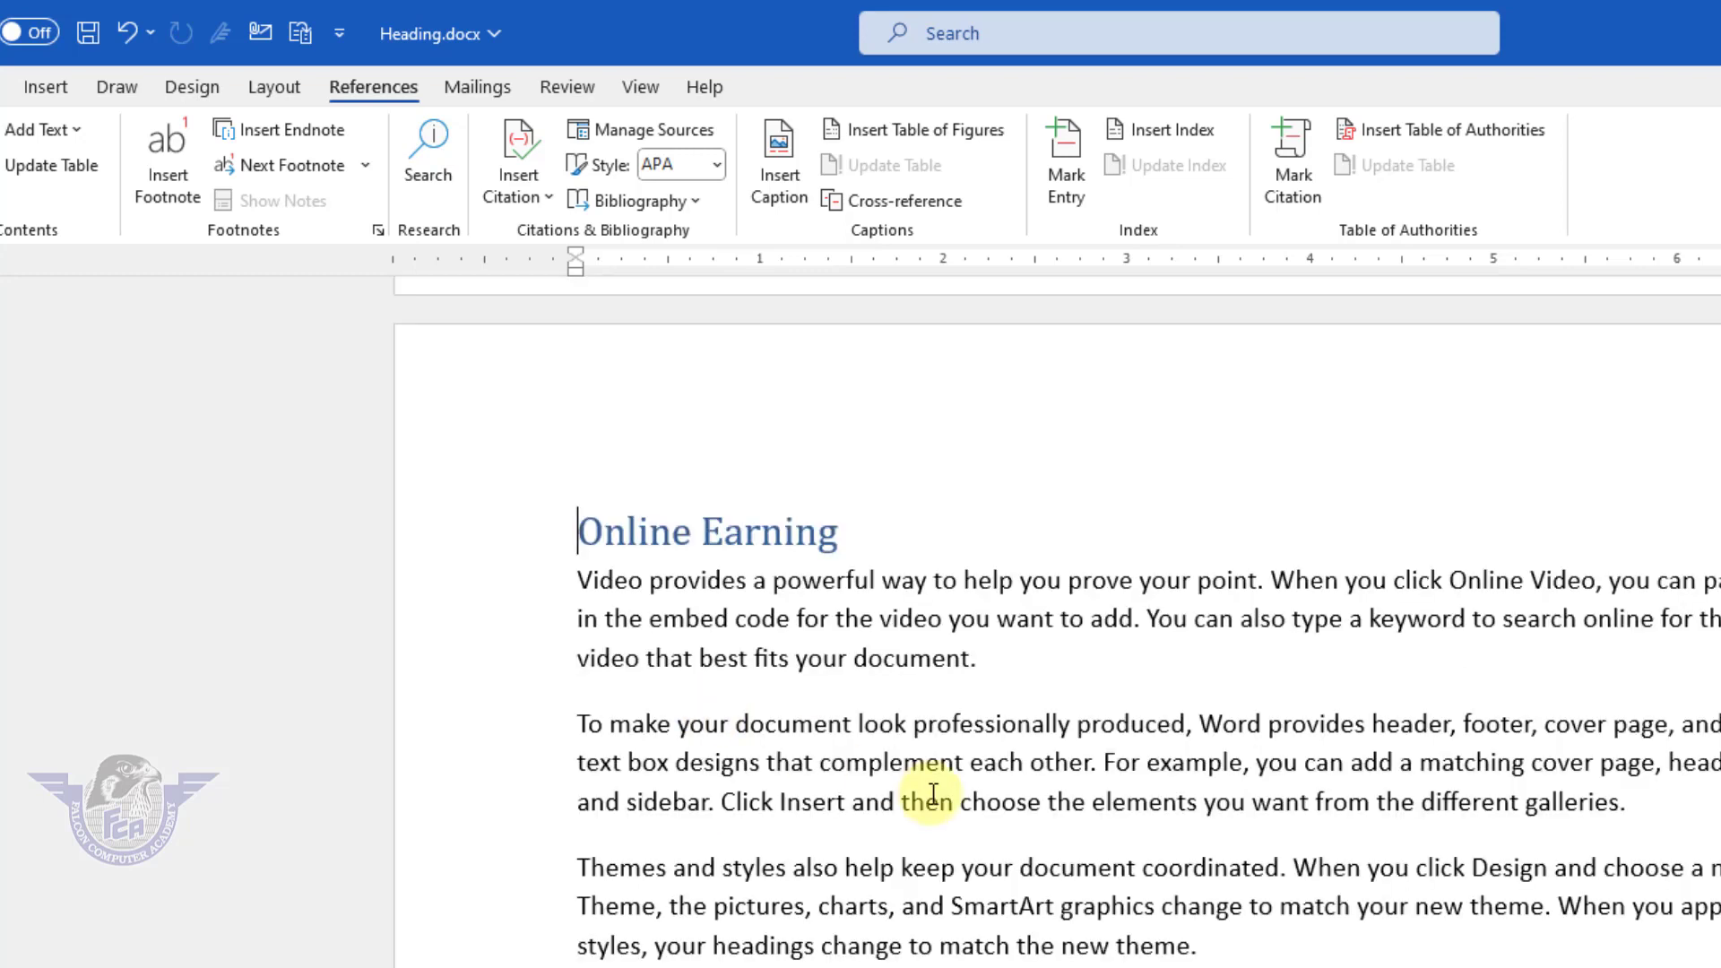